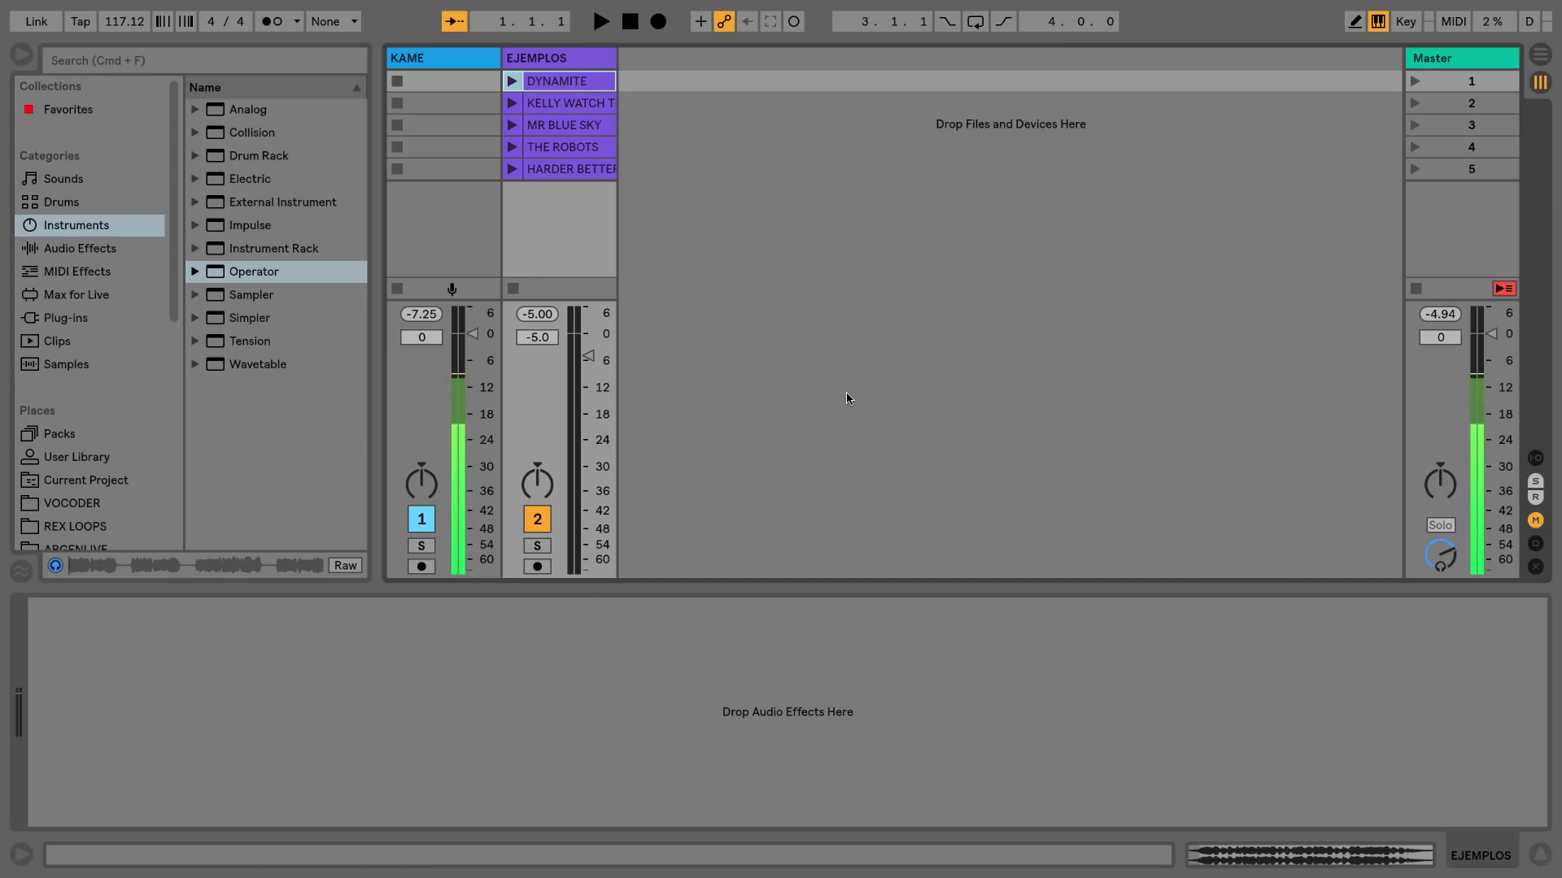
Play the example clips DYNAMITE, KELLY WATCH, MR BLUE SKY, THE ROBOTS and HARDER BETTER on the EJEMPLOS track.
left_click(511, 82)
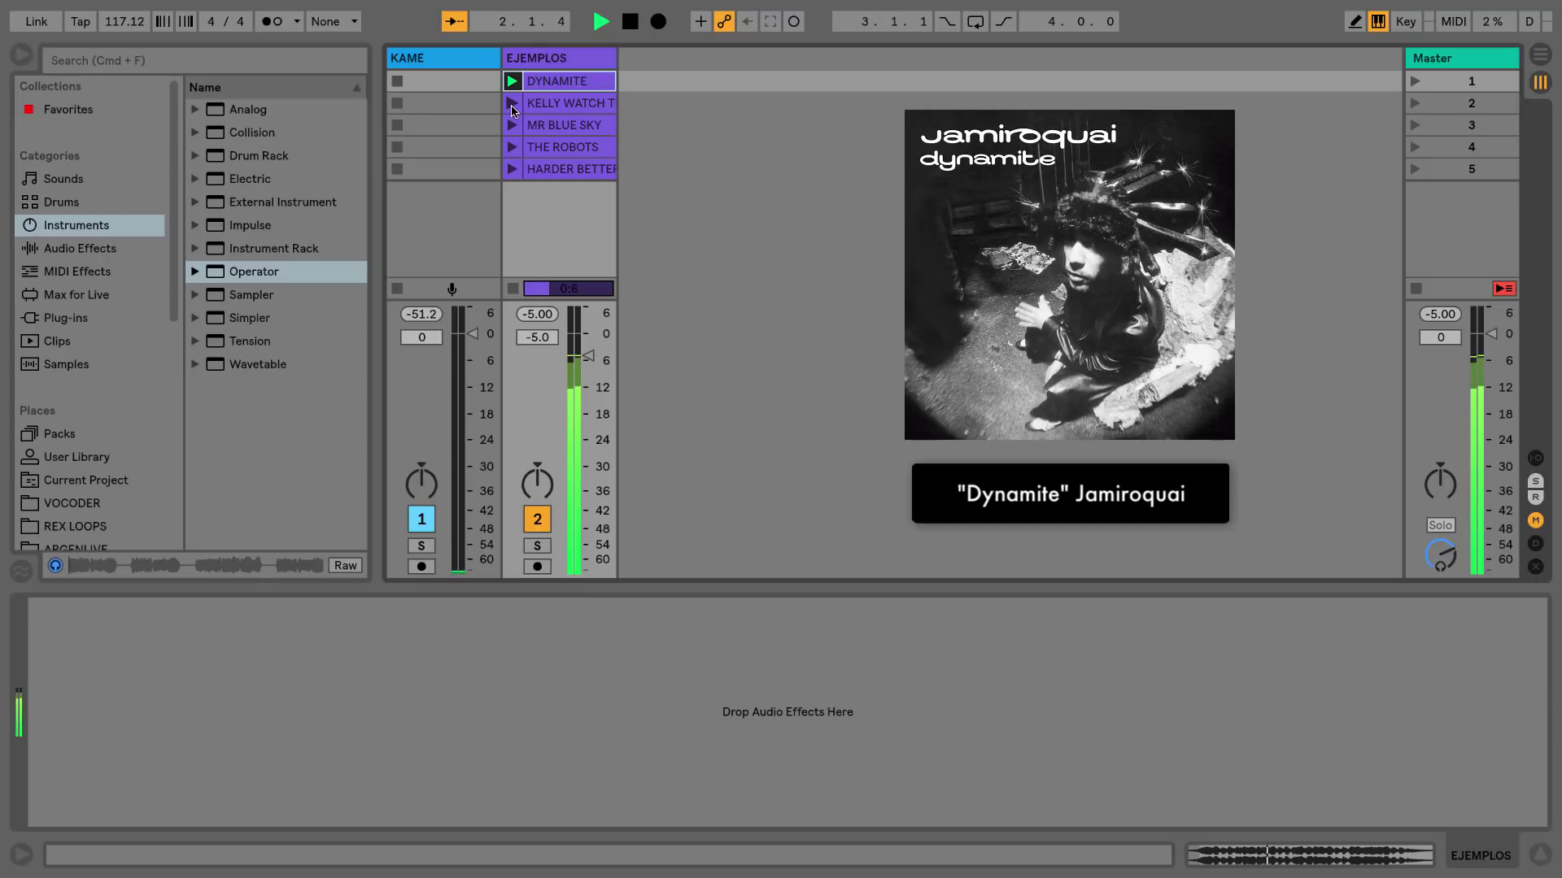
left_click(512, 105)
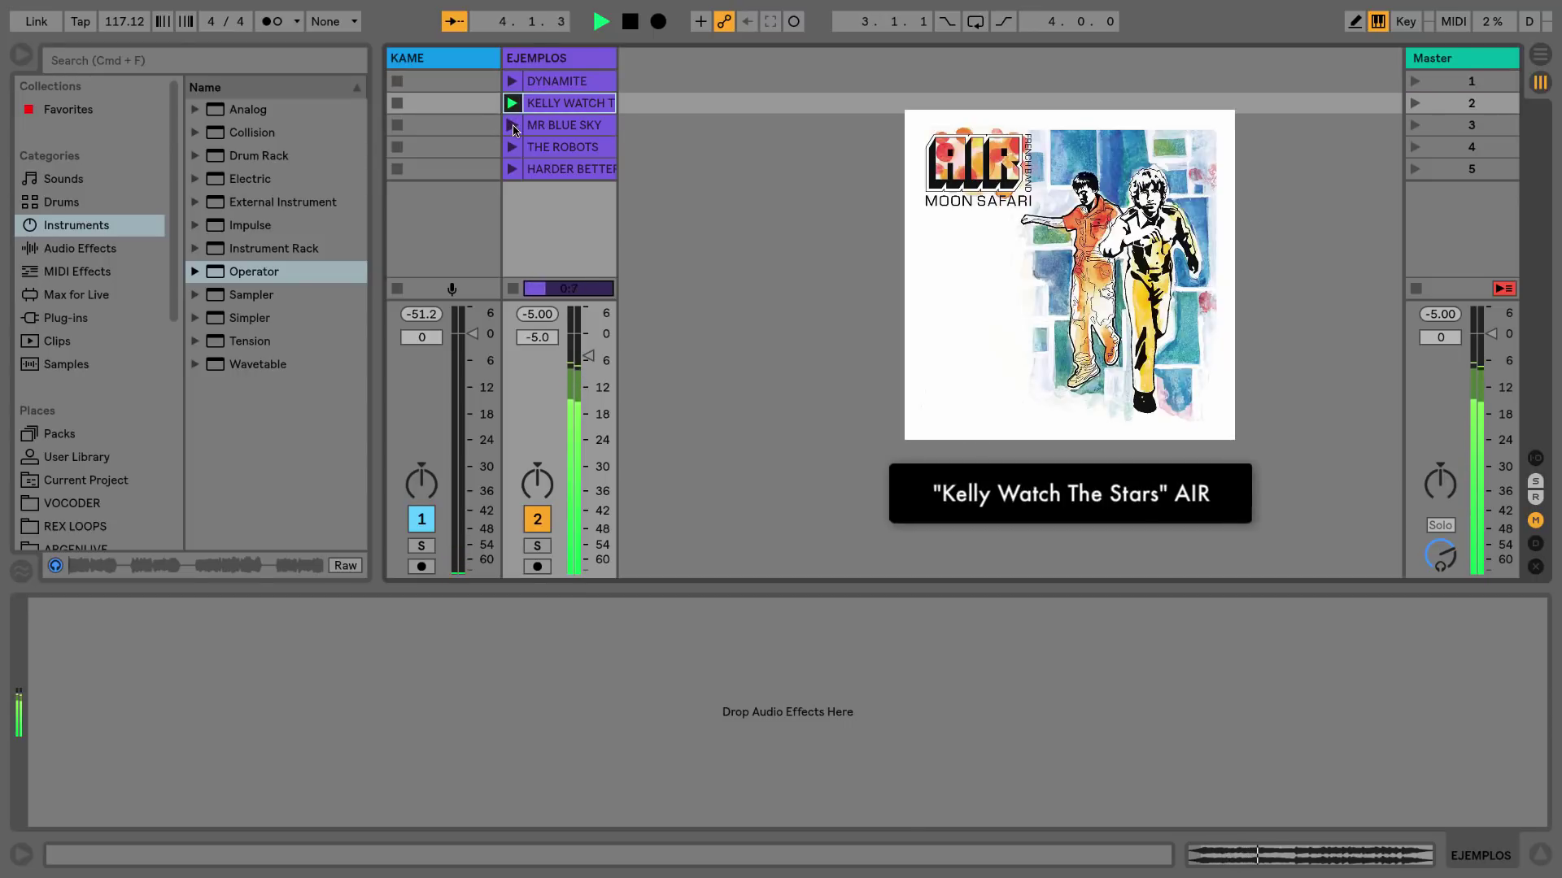
left_click(512, 127)
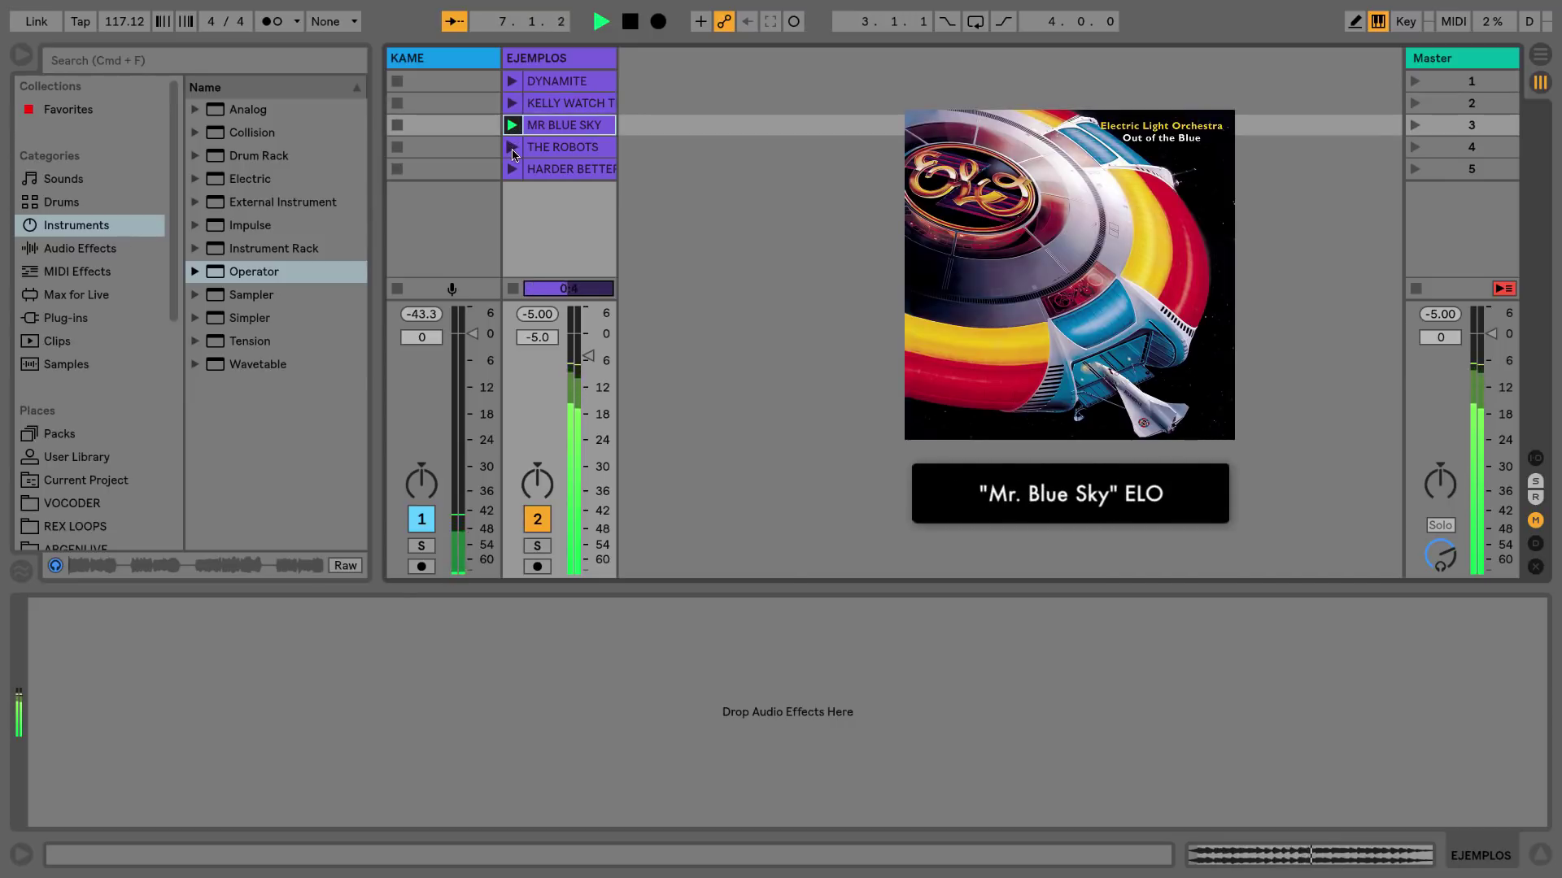
left_click(513, 148)
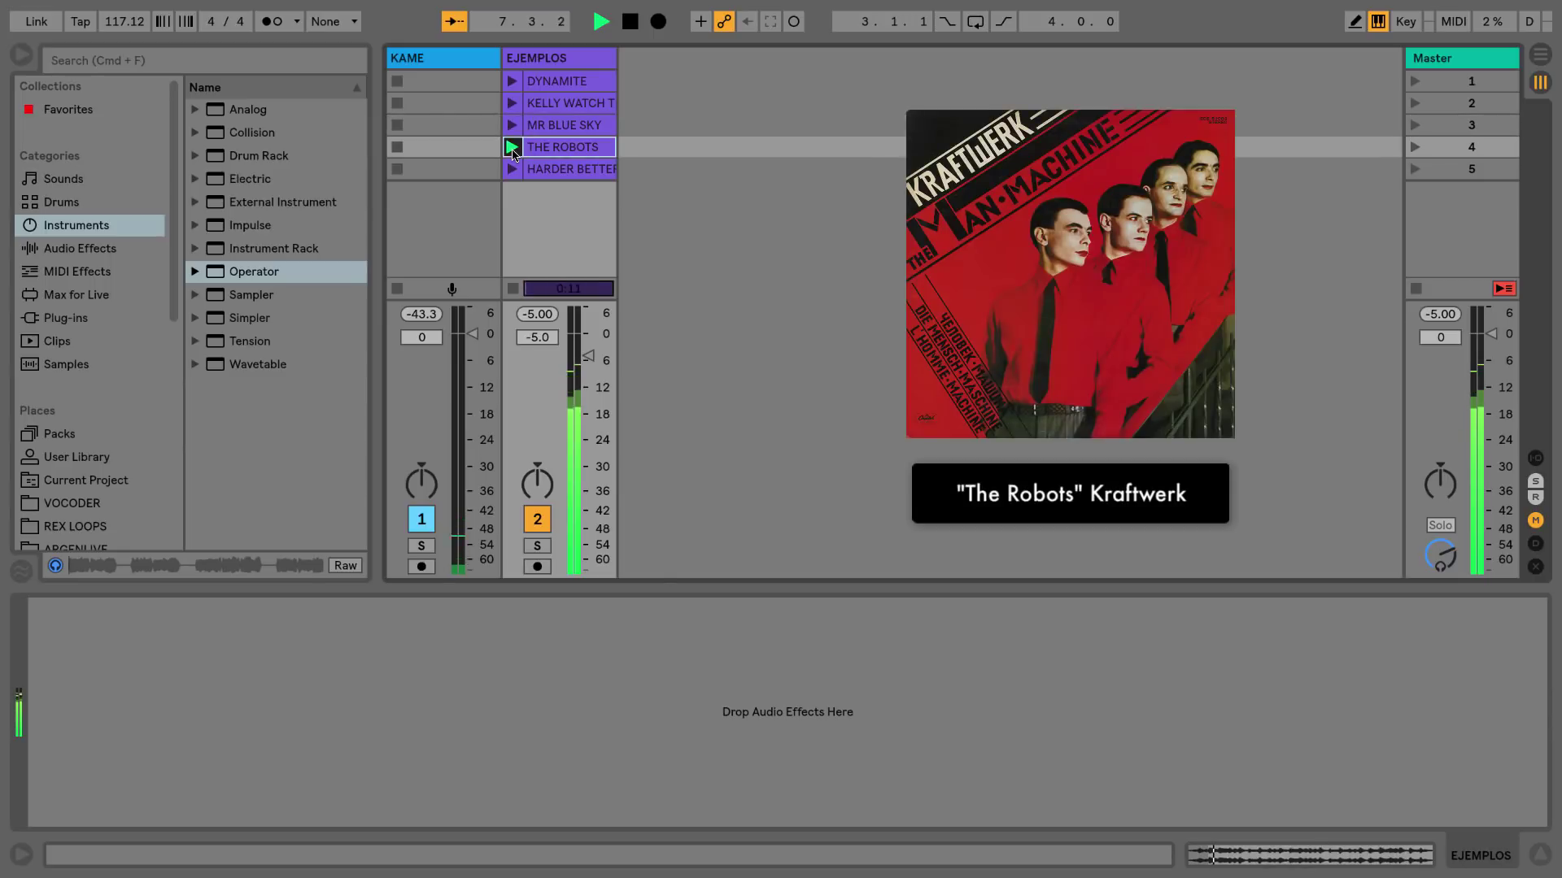
left_click(512, 288)
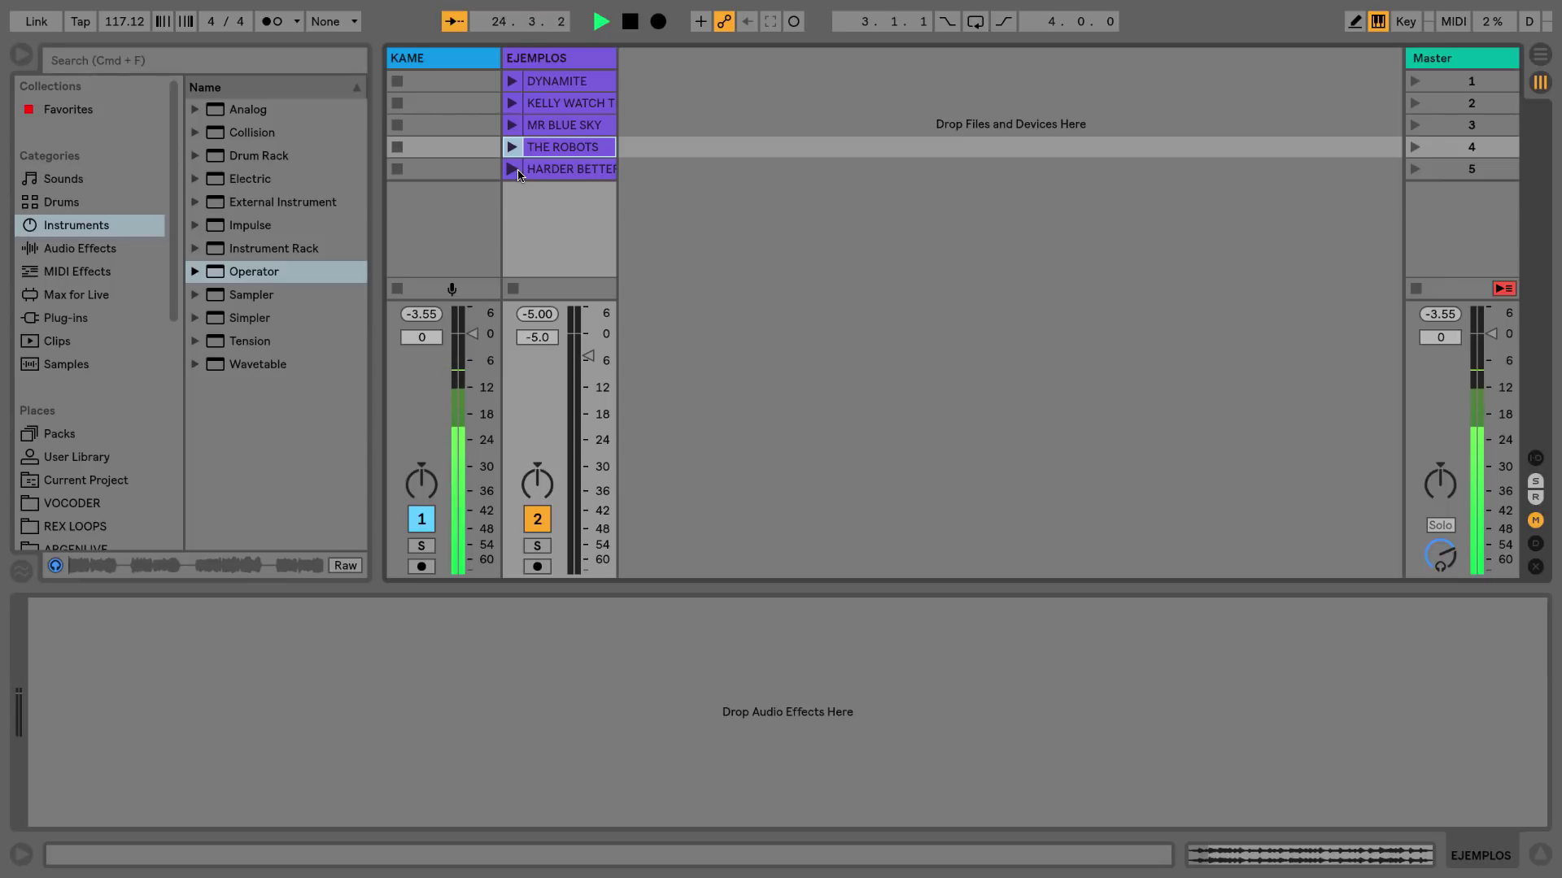
left_click(513, 170)
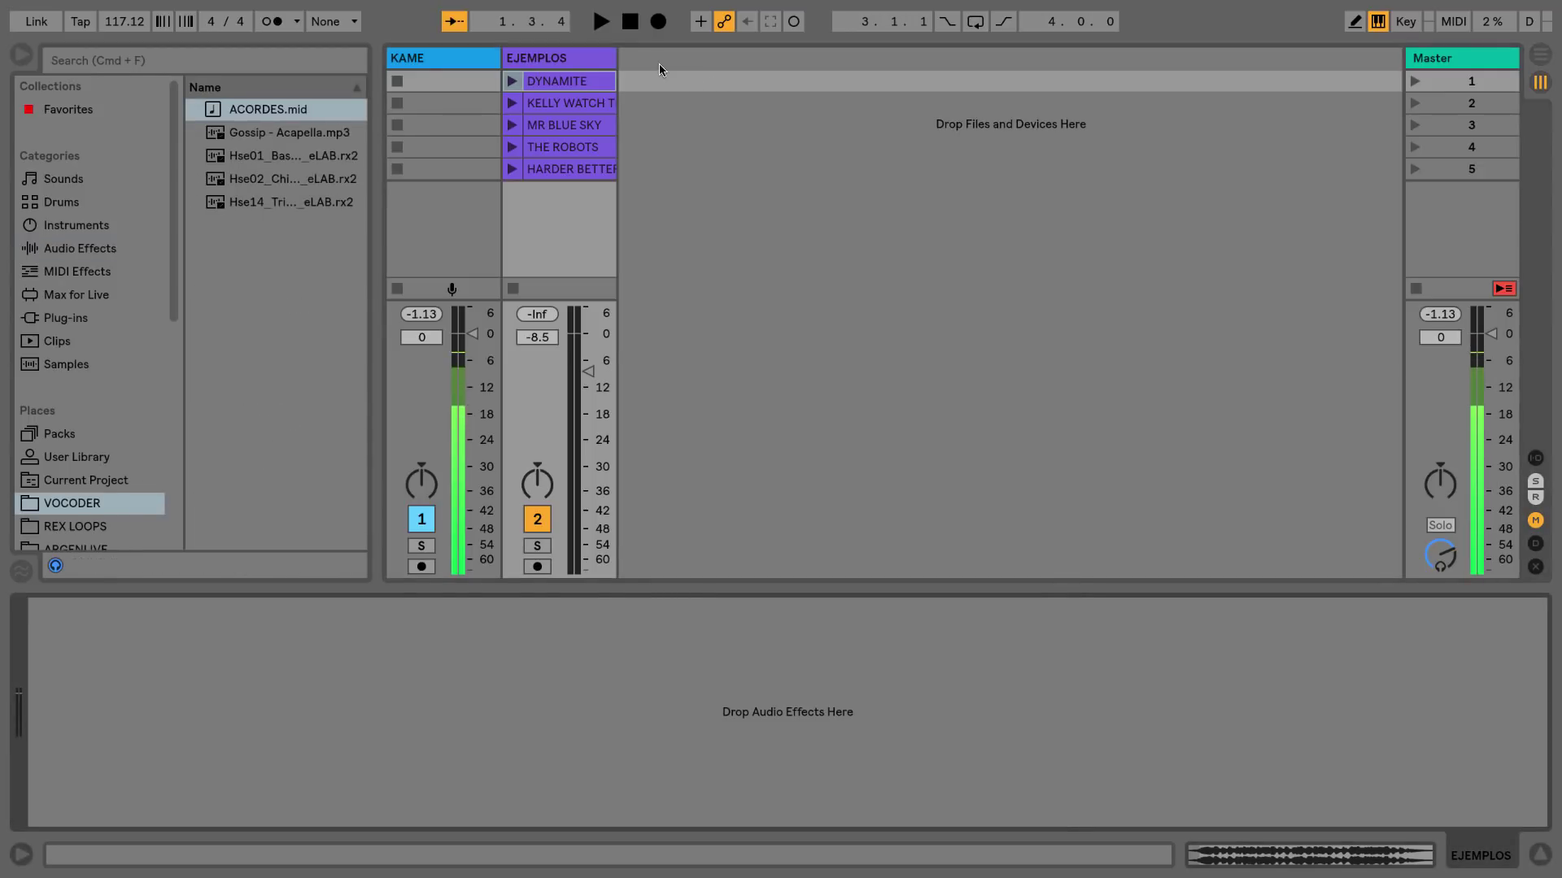
Insert a MIDI track after EJEMPLOS and rename it CARRIER.
right_click(648, 58)
left_click(682, 93)
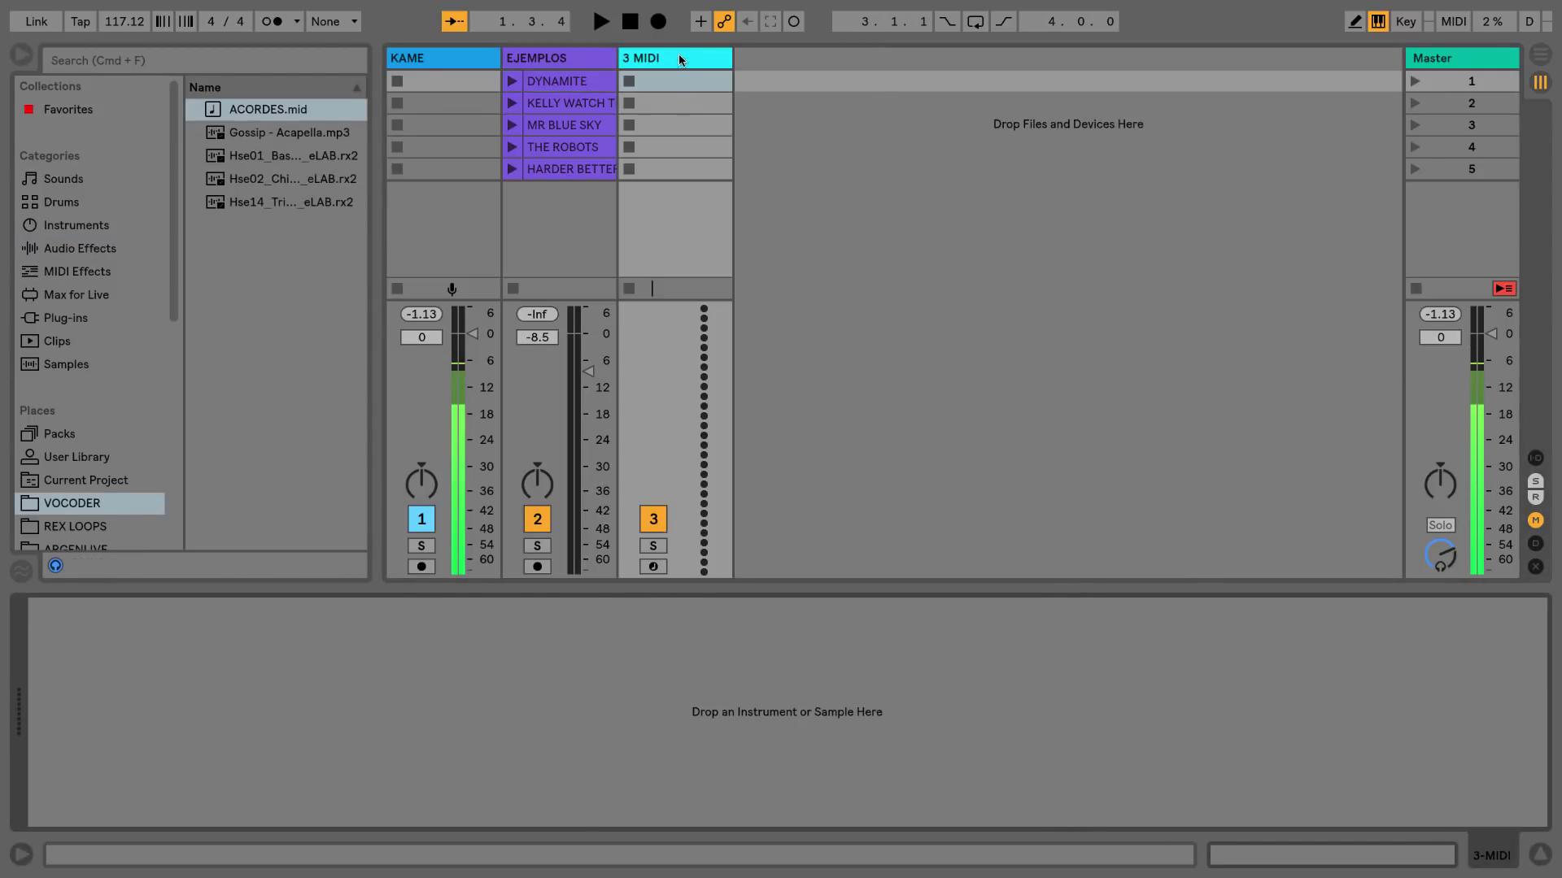
right_click(680, 60)
left_click(726, 155)
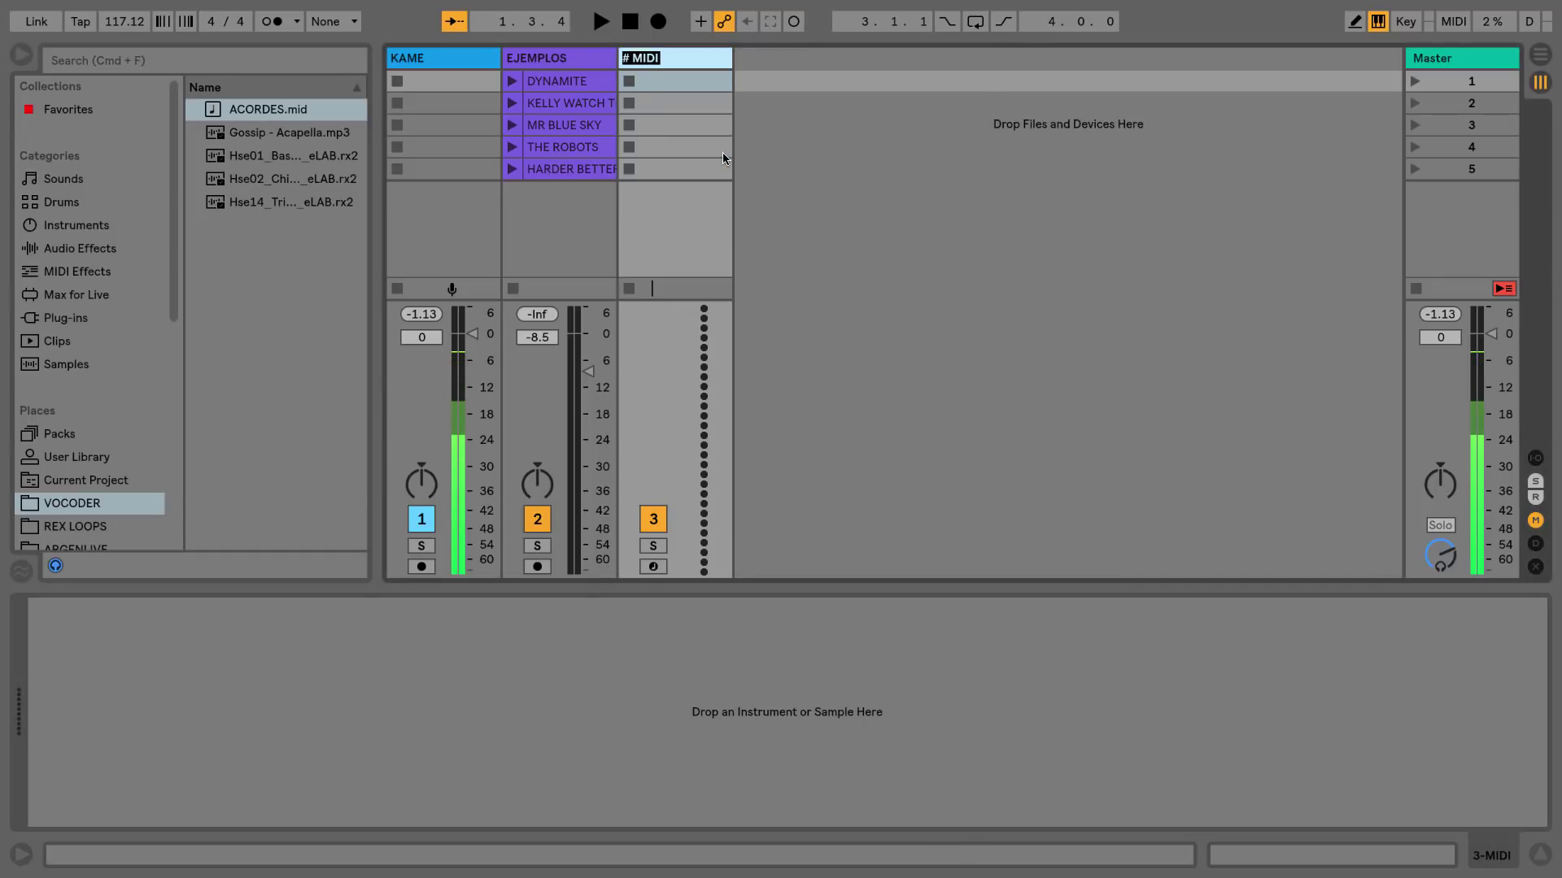
type("CARRIER")
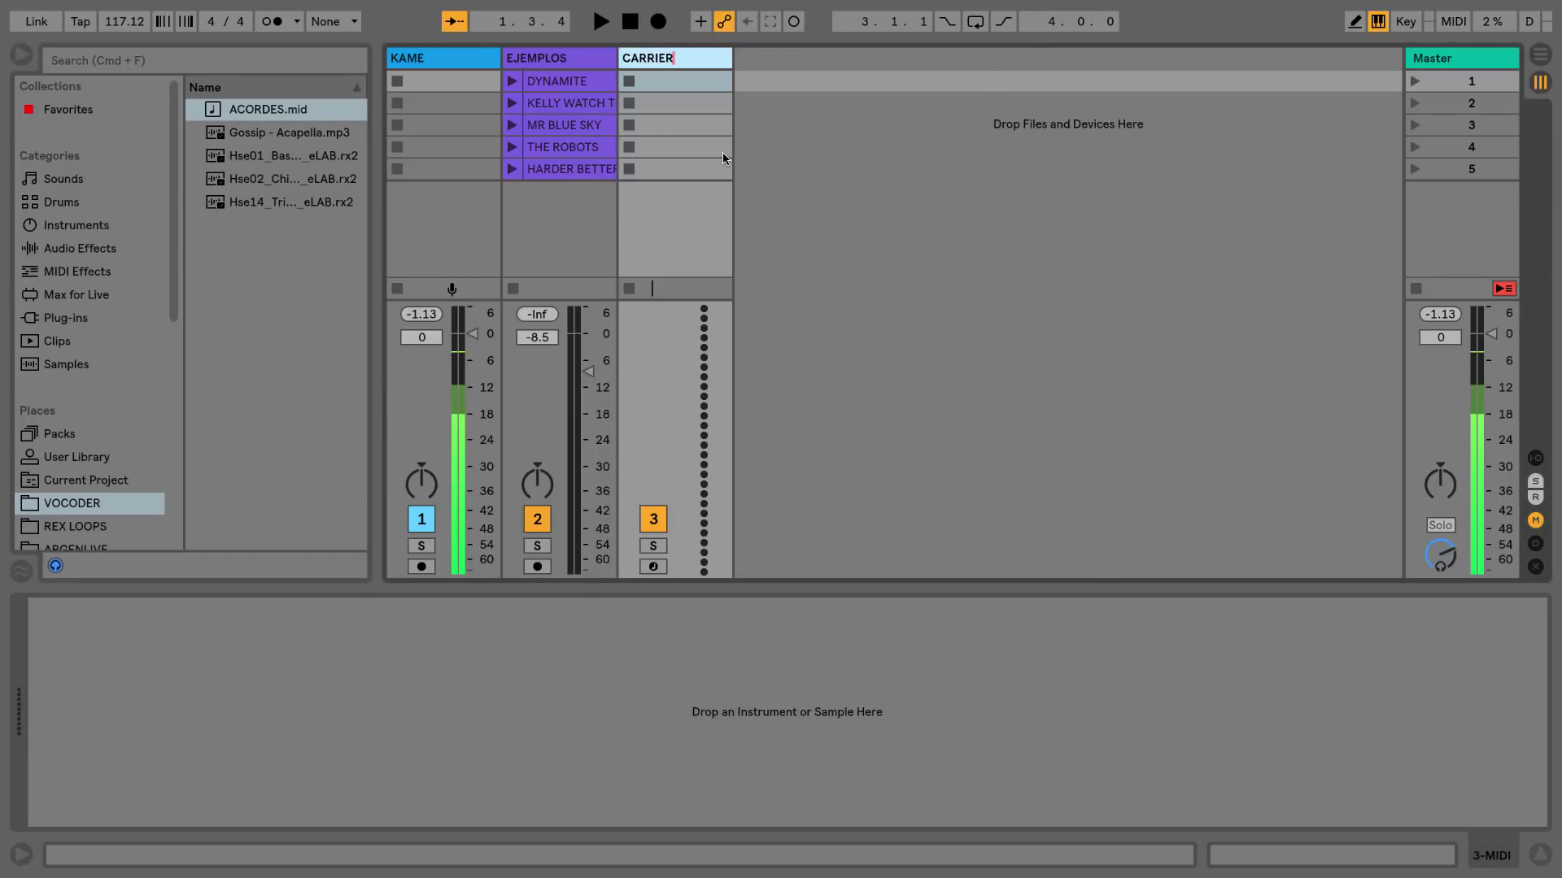
key("Return")
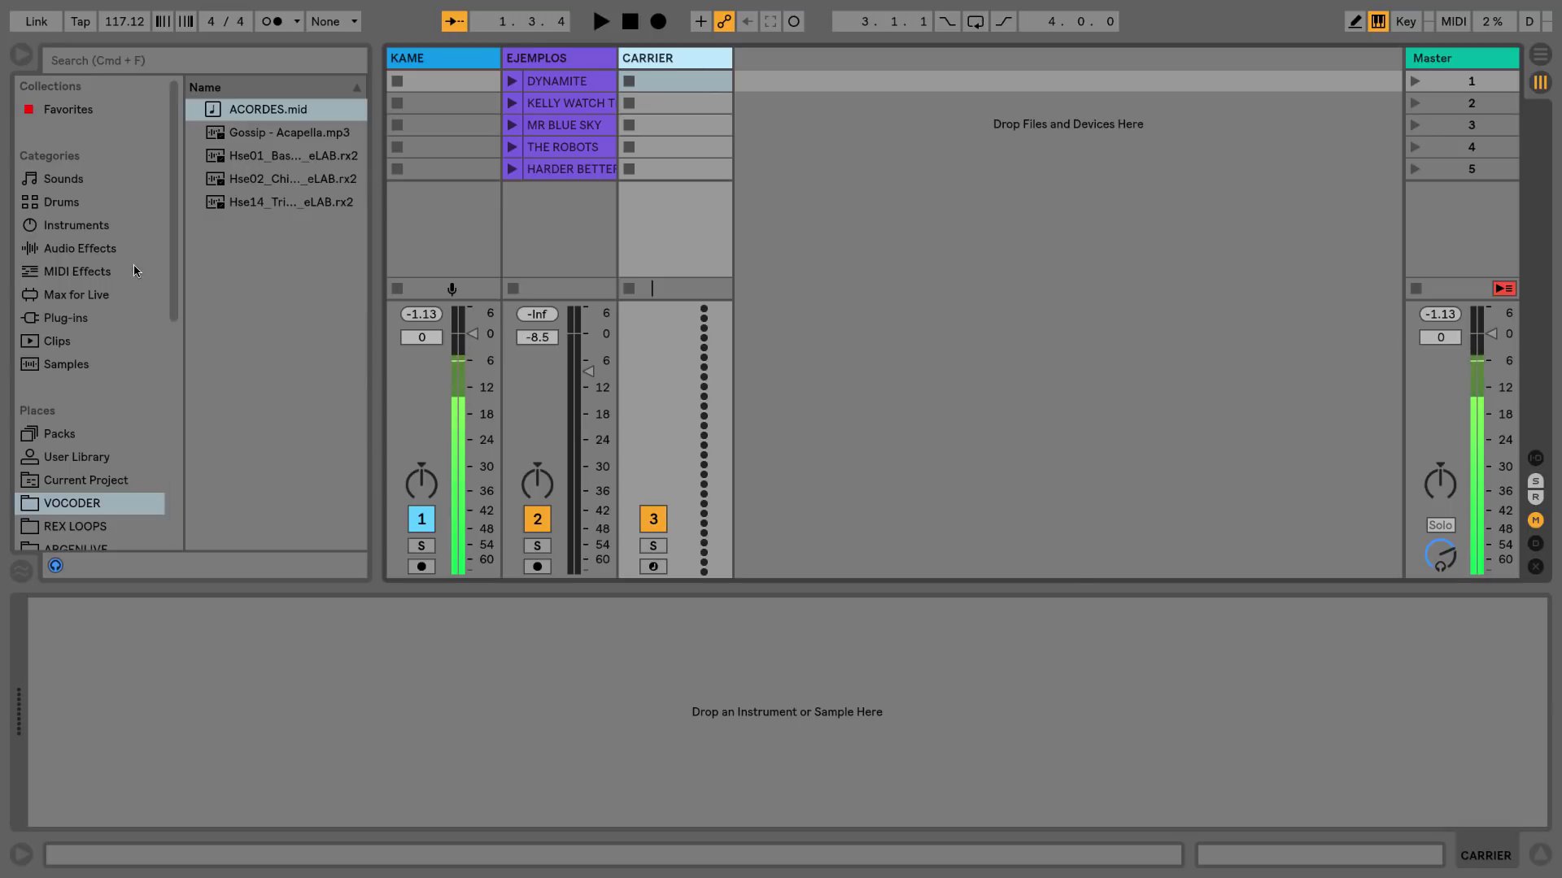
Load the Operator instrument onto the CARRIER track.
left_click(57, 228)
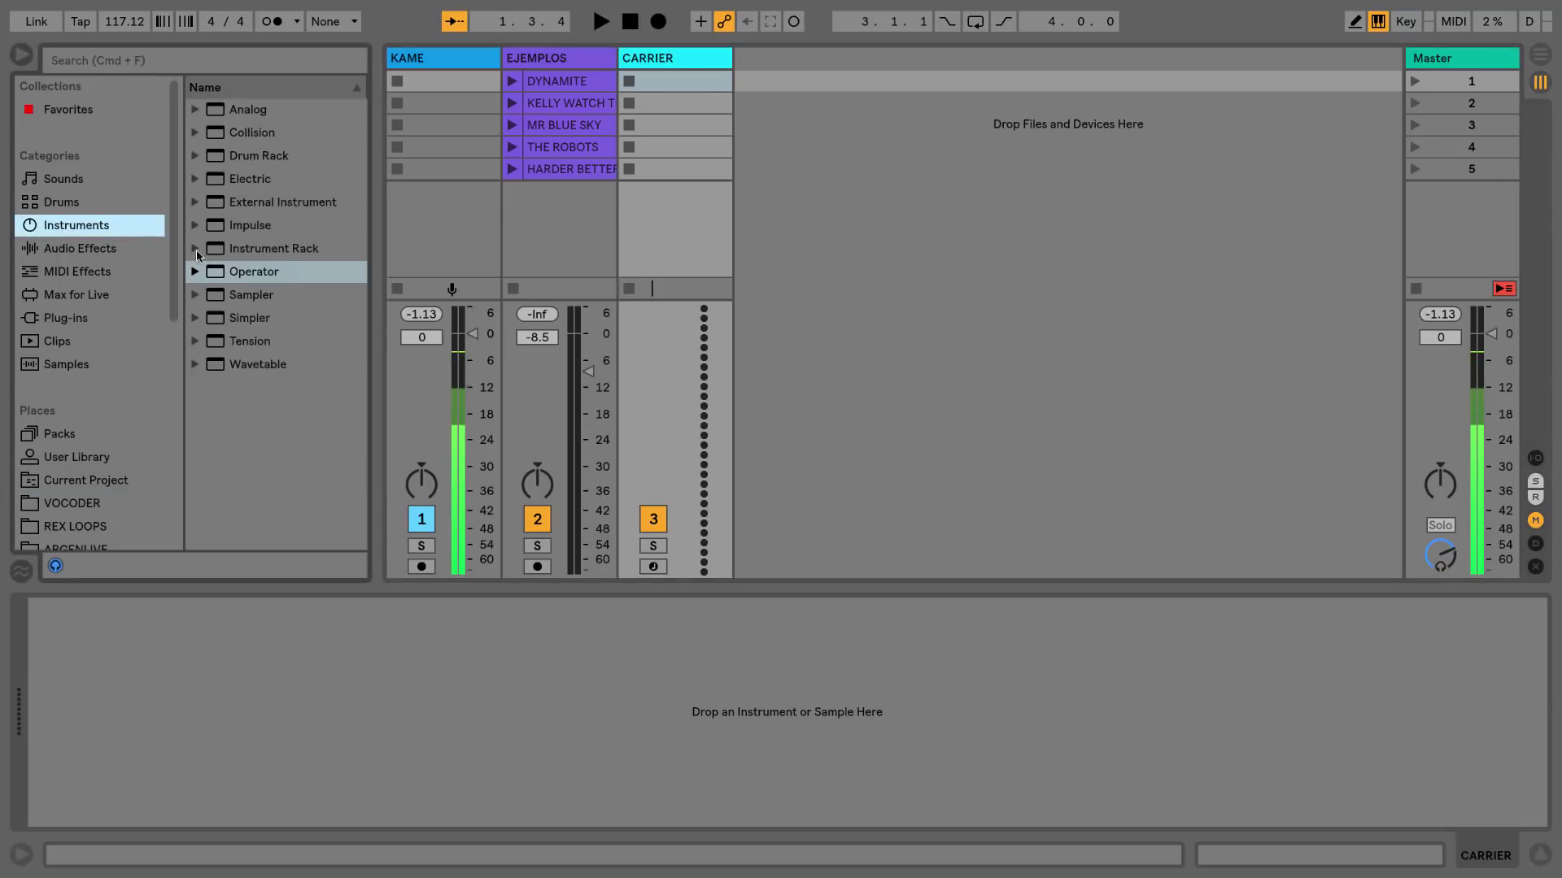
left_click_drag(217, 277, 670, 59)
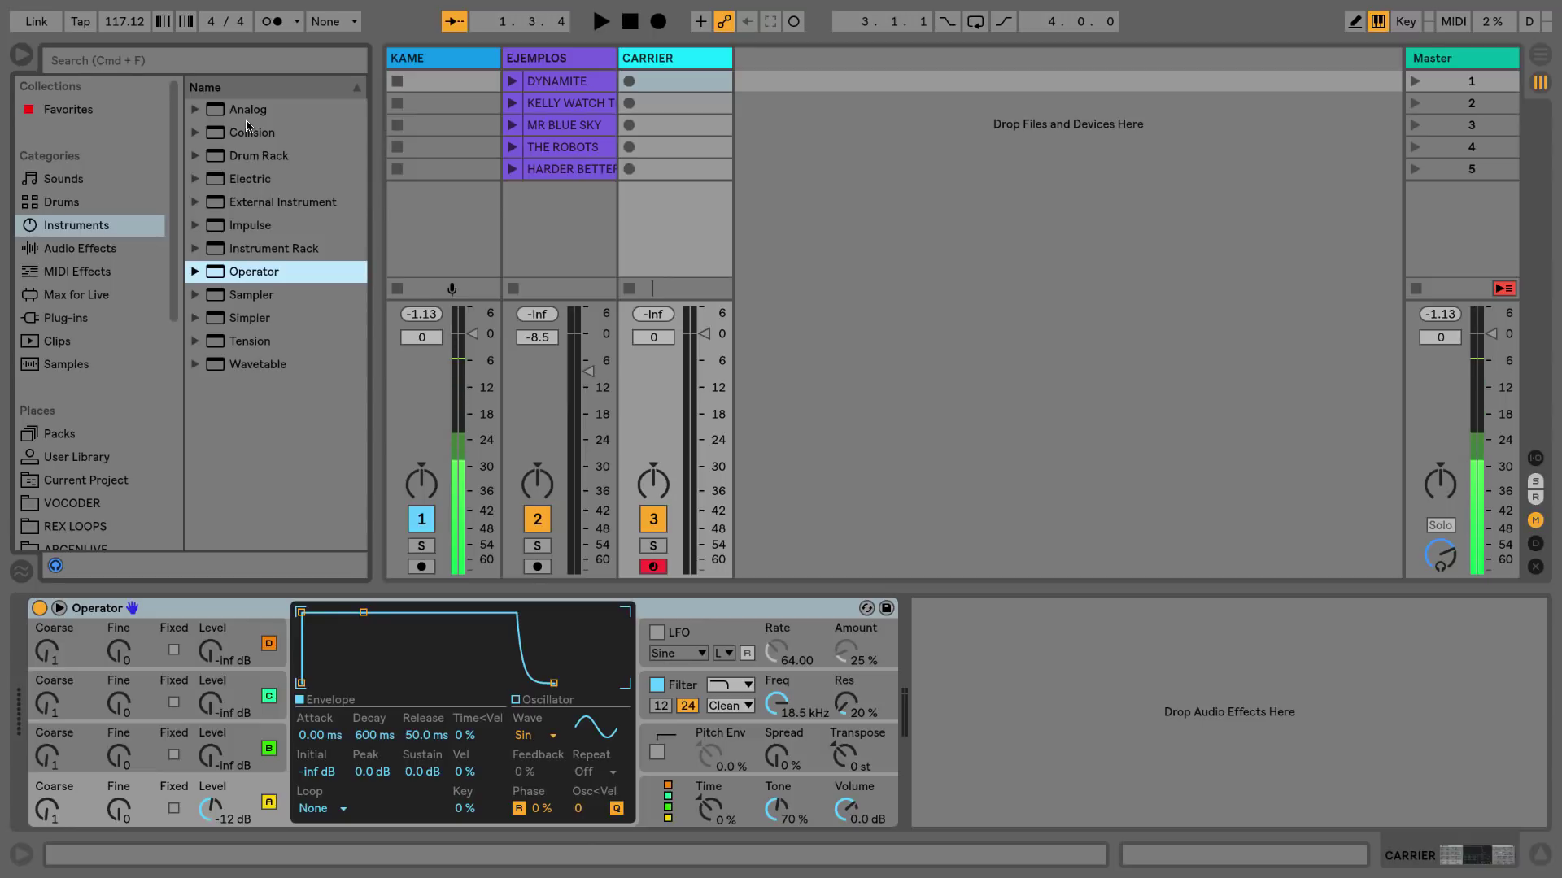
Add ACORDES.mid from the VOCODER folder to CARRIER's first clip slot and set the track volume to -9.3 dB.
left_click(72, 503)
left_click_drag(268, 109, 666, 82)
left_click_drag(696, 326, 704, 375)
Examine the four chords of the ACORDES clip in an enlarged note editor, selecting chords one by one.
left_click(692, 83)
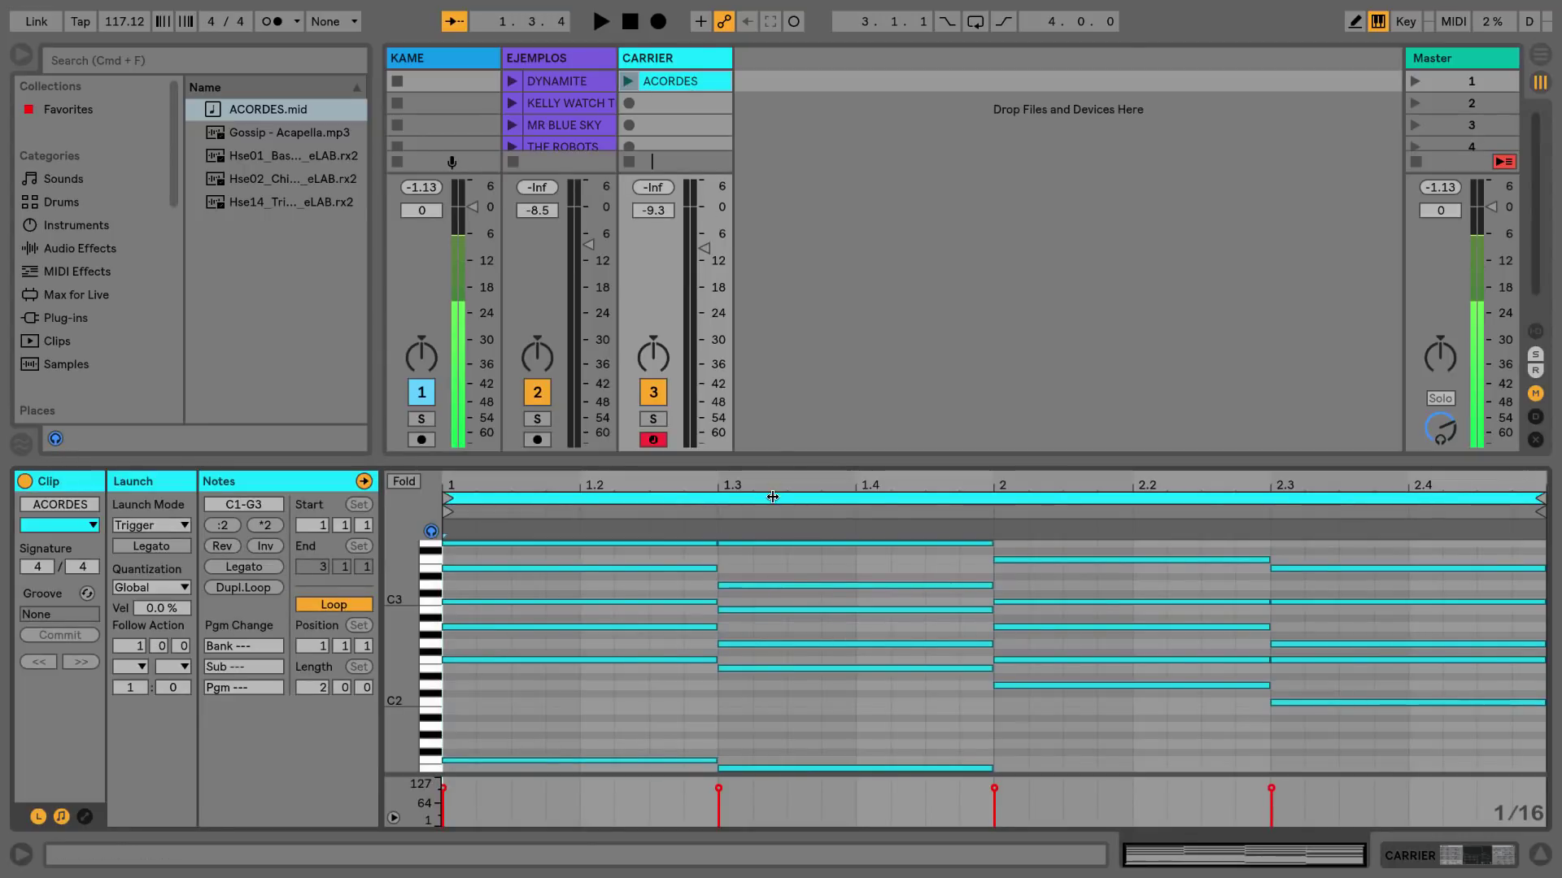
left_click_drag(779, 461, 771, 211)
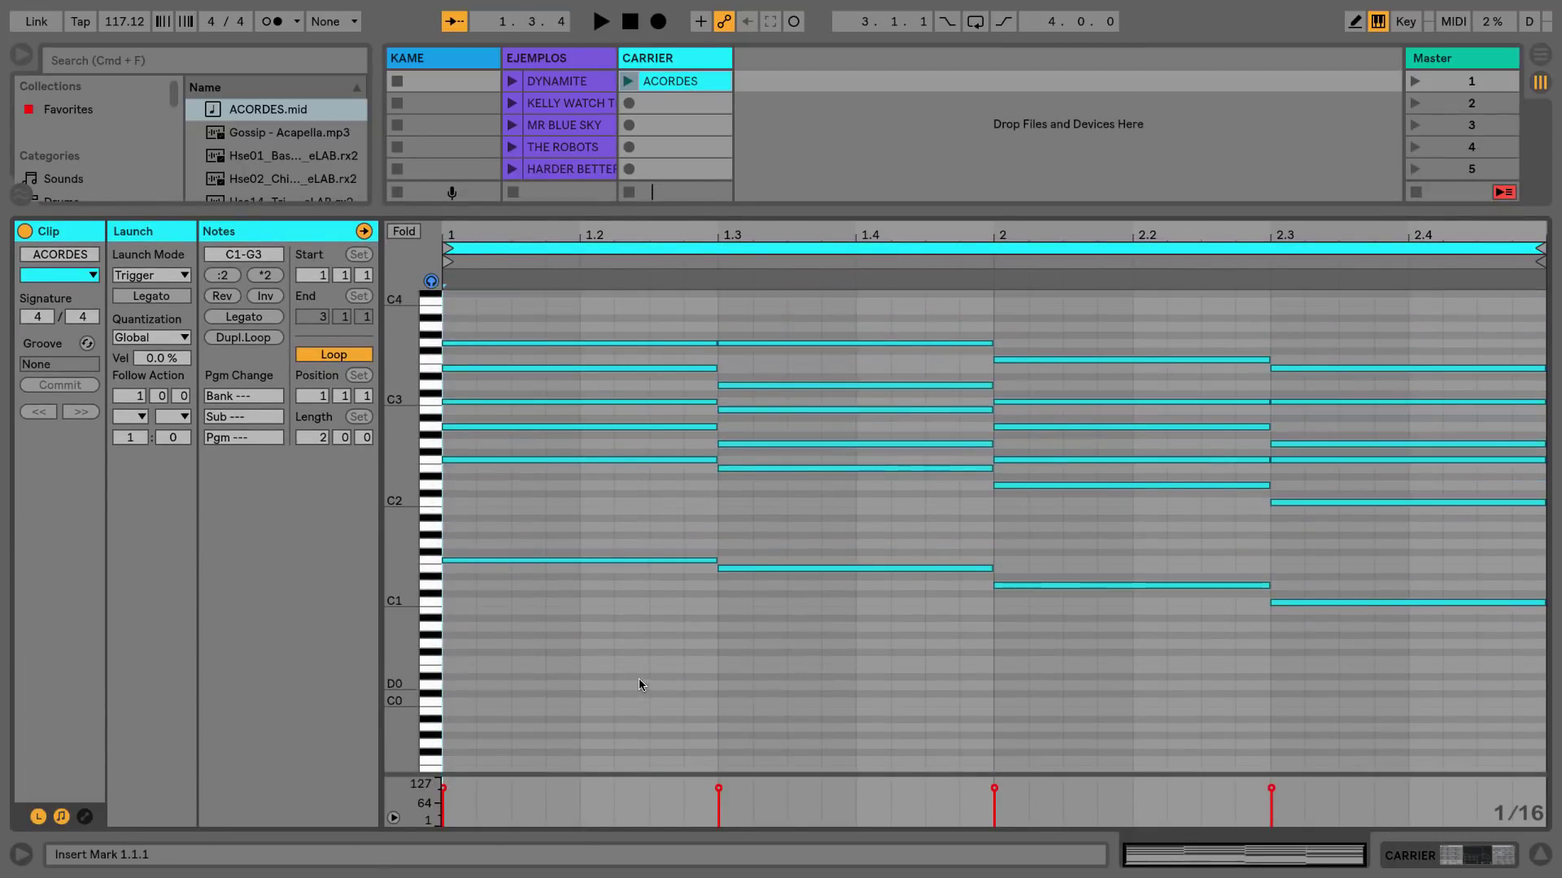
left_click_drag(639, 681, 645, 268)
left_click_drag(813, 688, 867, 203)
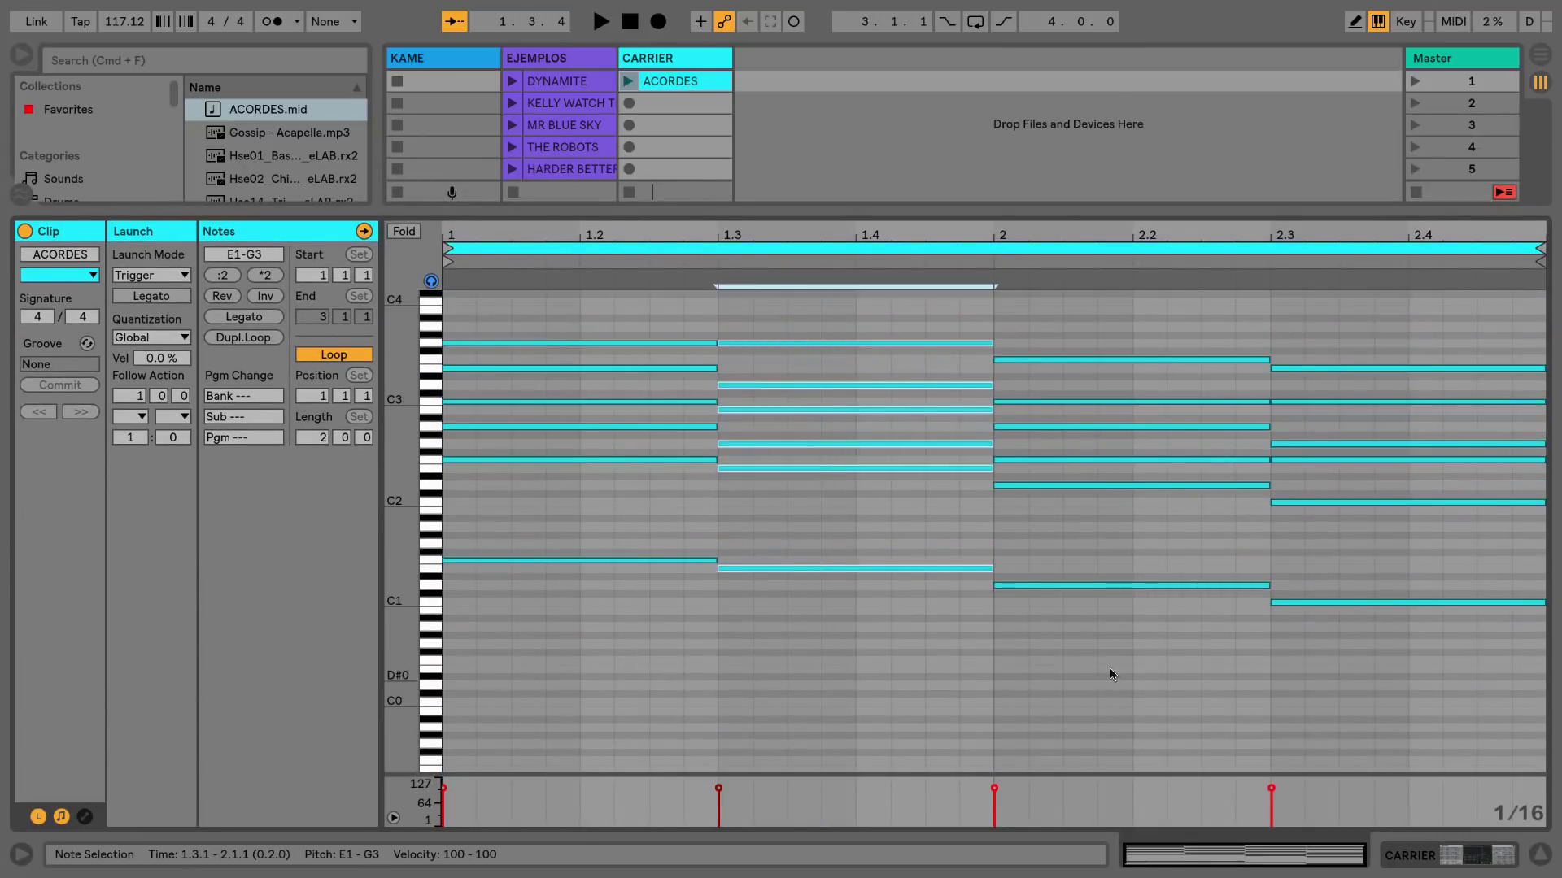
left_click_drag(1108, 677, 1188, 327)
left_click(1352, 620)
left_click_drag(1343, 690, 1372, 314)
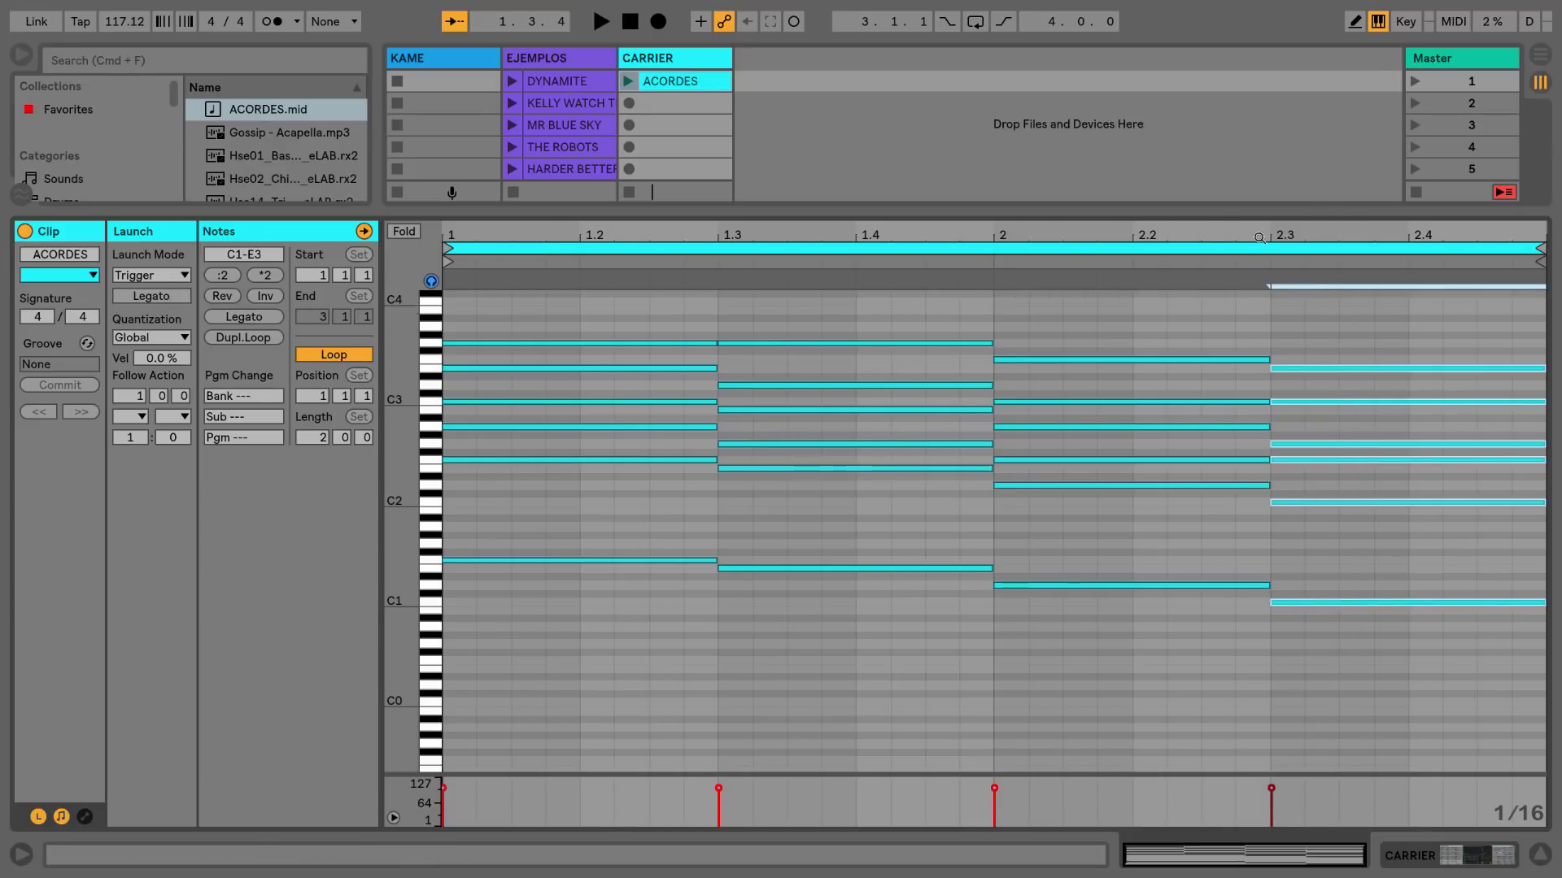
left_click_drag(1250, 207, 1193, 531)
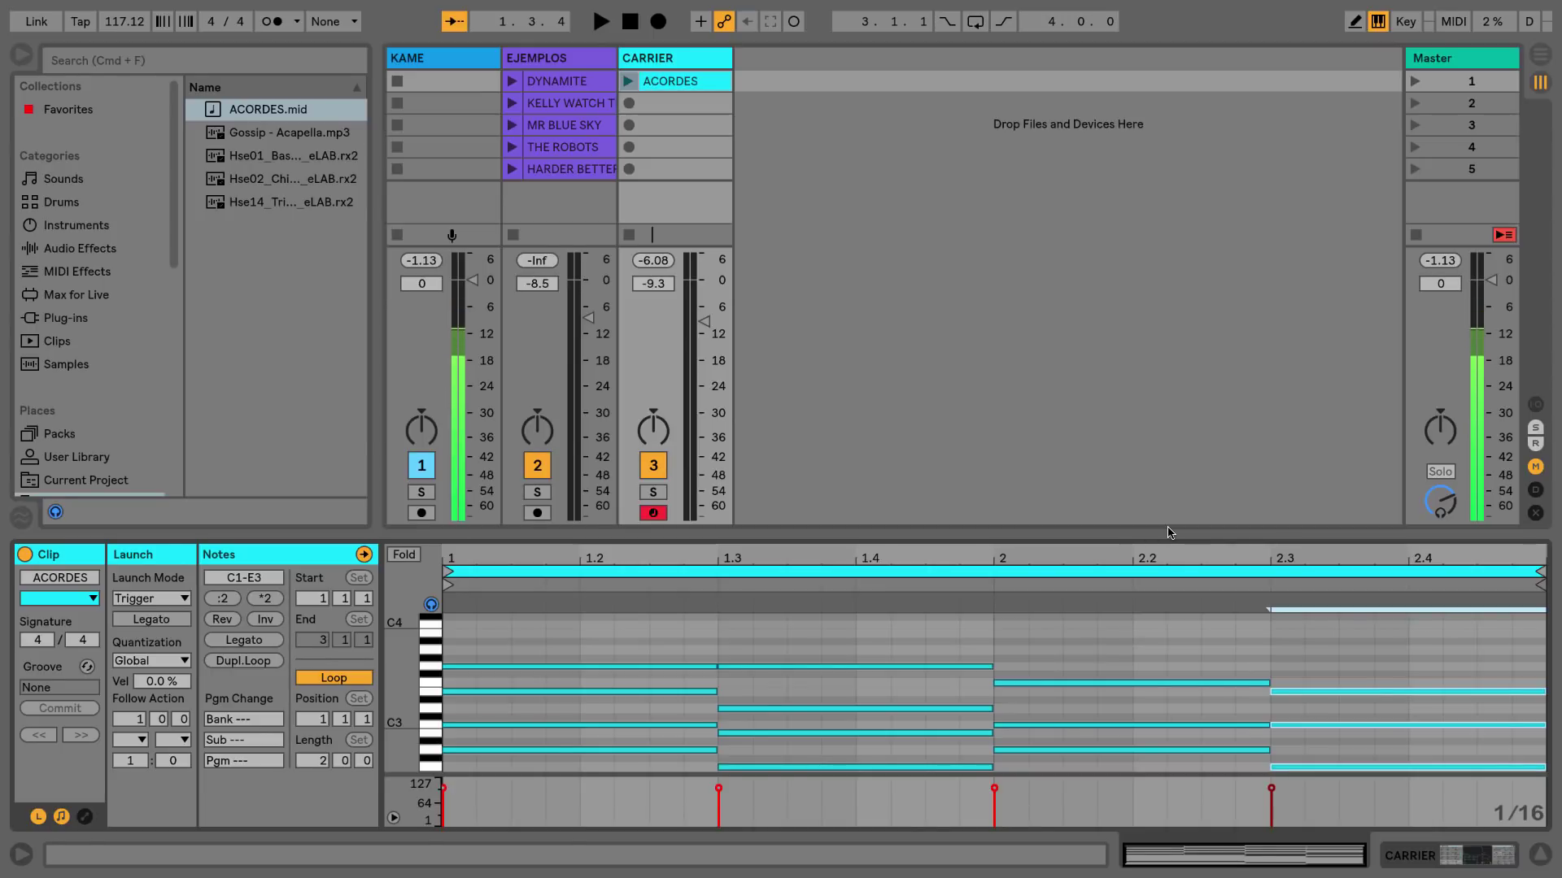
Launch the ACORDES clip and lower the CARRIER track volume to -20.6 dB.
left_click(627, 83)
double_click(671, 57)
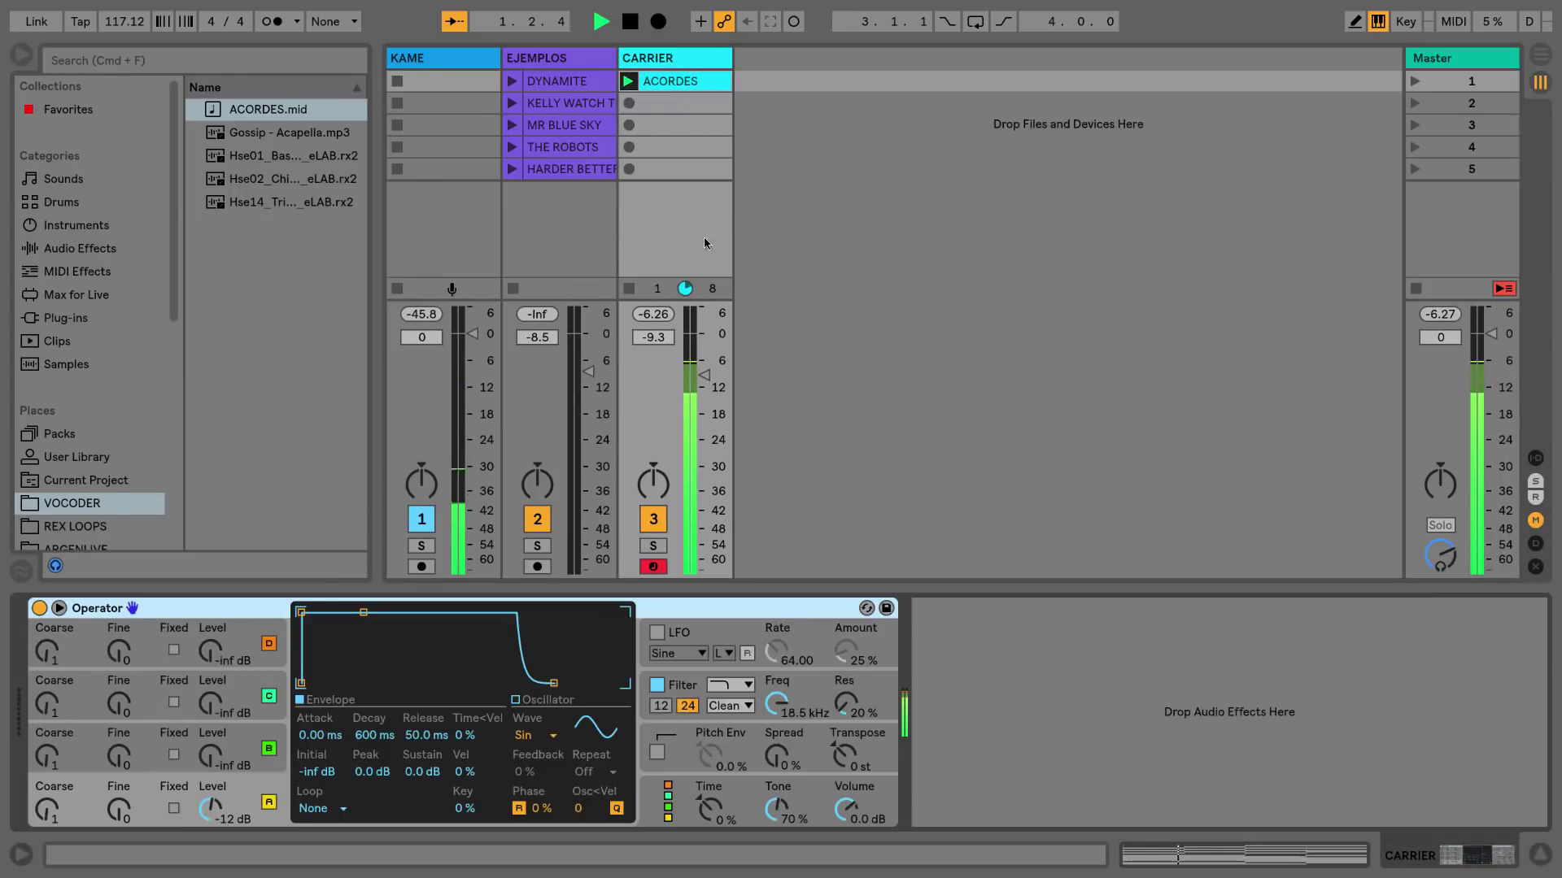
left_click_drag(709, 382, 709, 431)
Add the Spectrum effect after Operator on the CARRIER track and expand its frequency display.
left_click(80, 248)
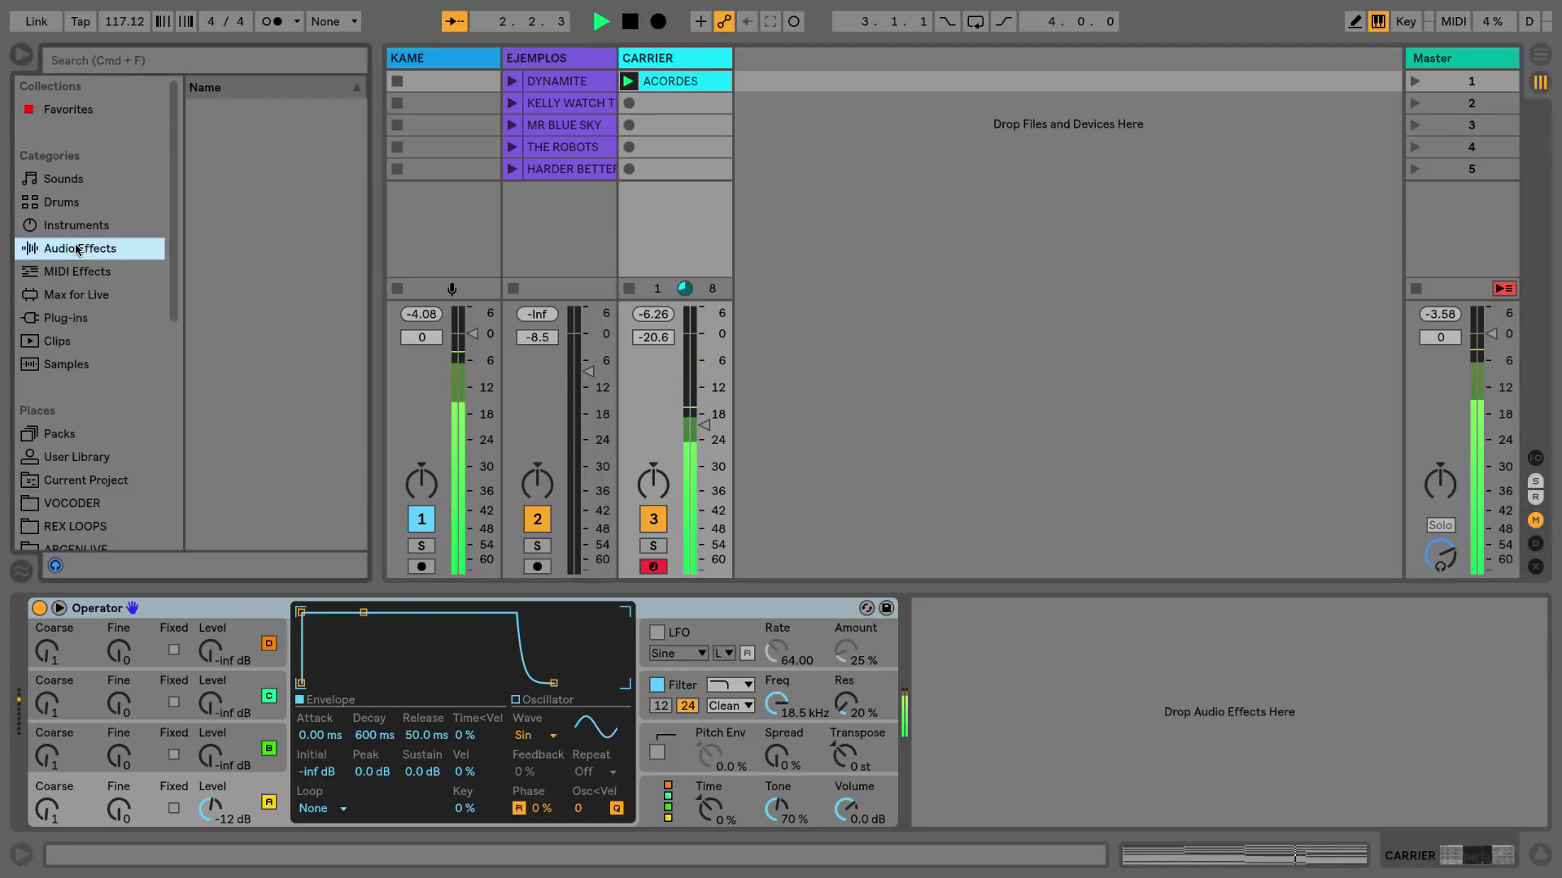
left_click_drag(256, 445, 1100, 701)
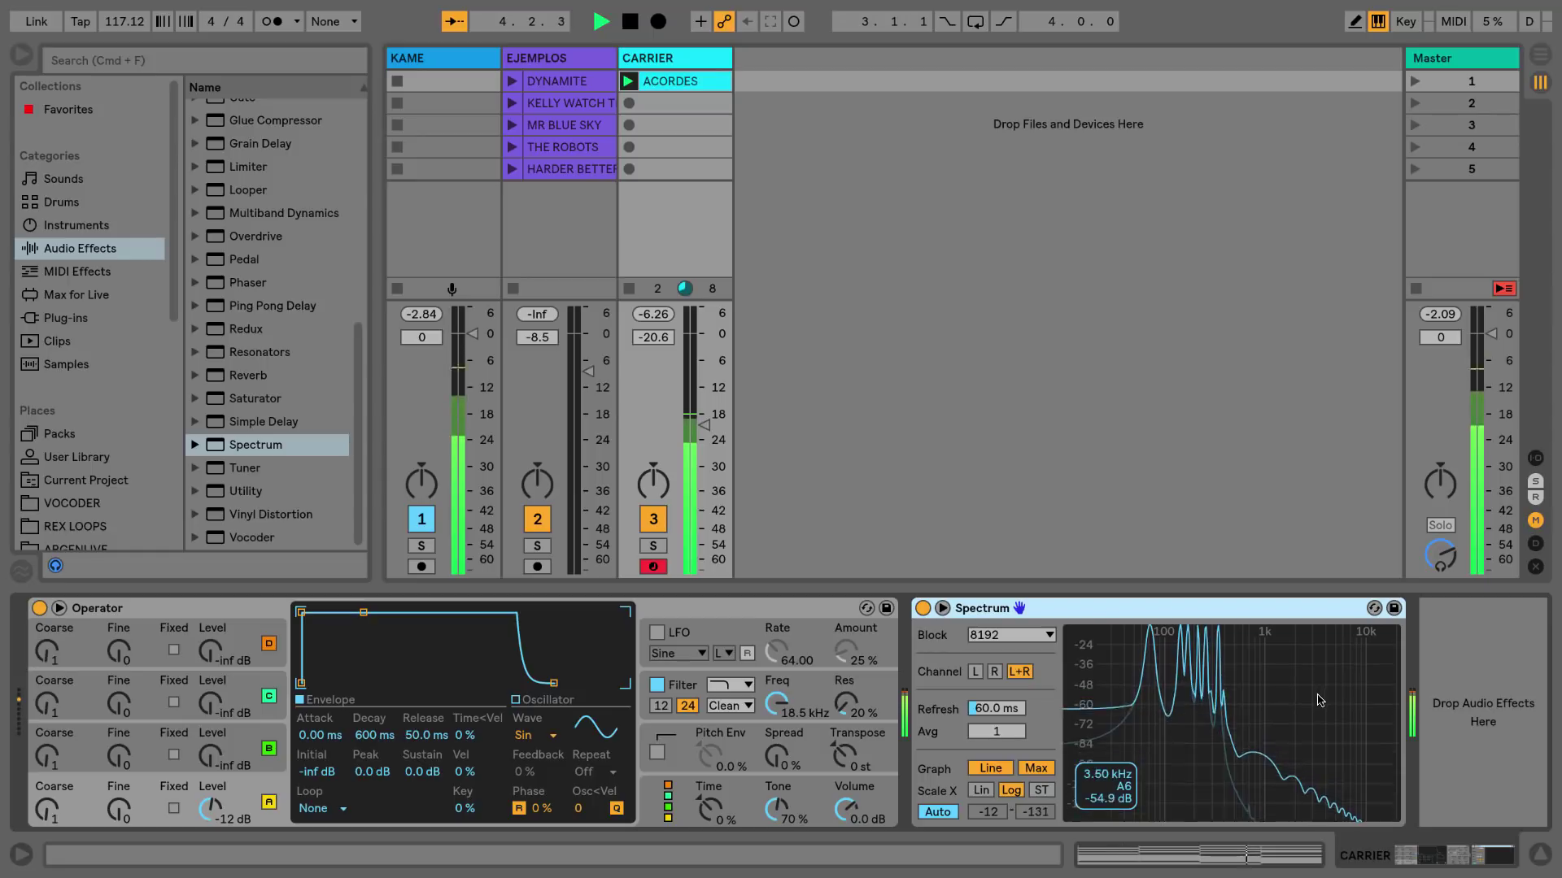
double_click(1144, 655)
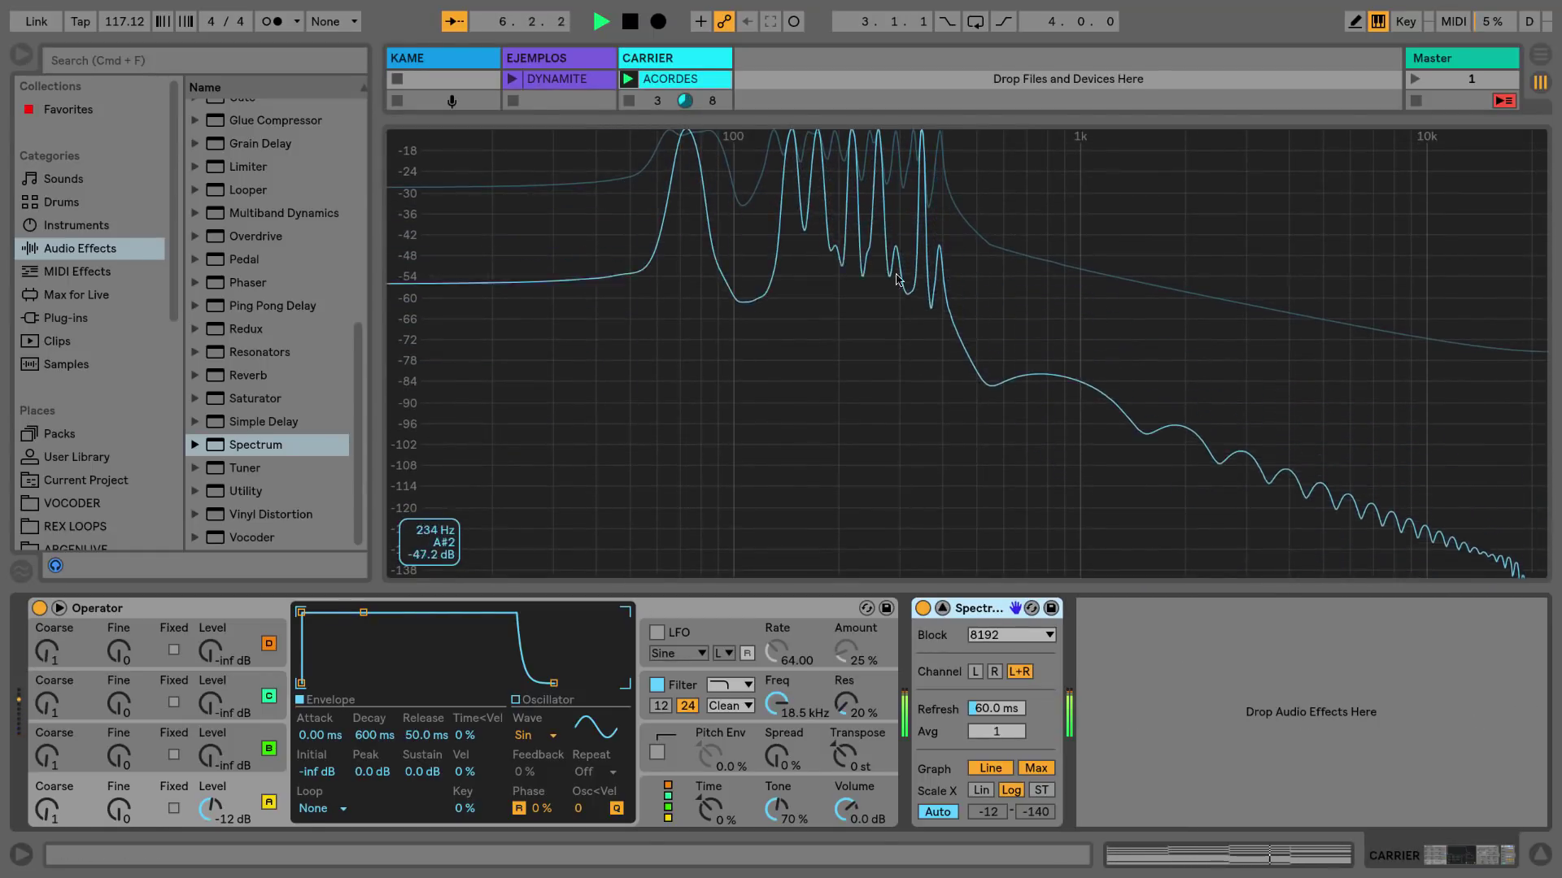
Try the Saw D and Square D waveforms on Operator's oscillator A while the chords play.
left_click(533, 735)
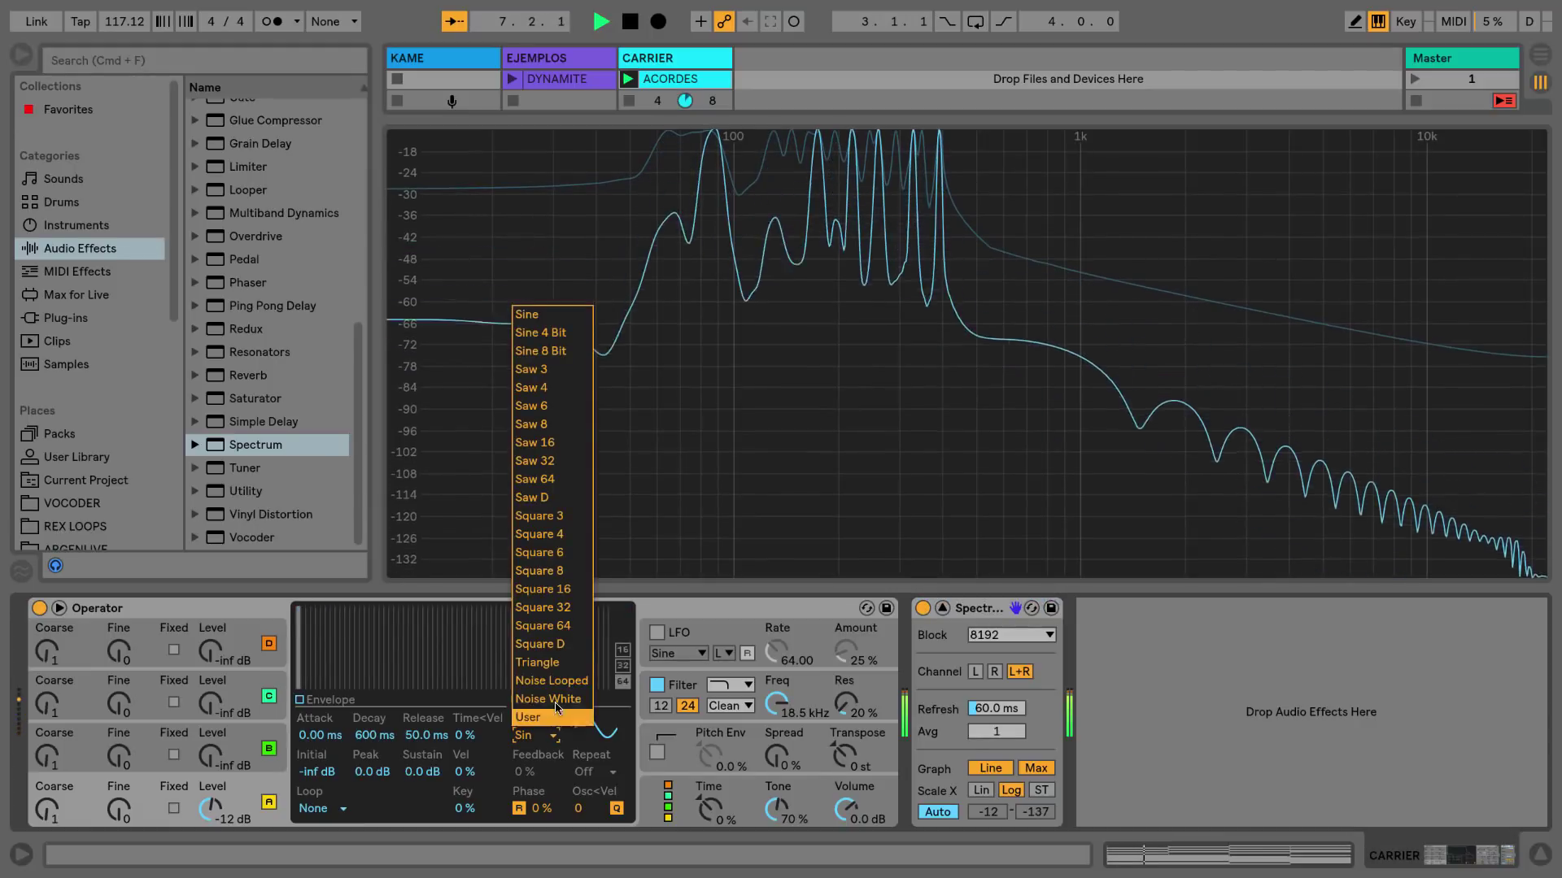
left_click(543, 497)
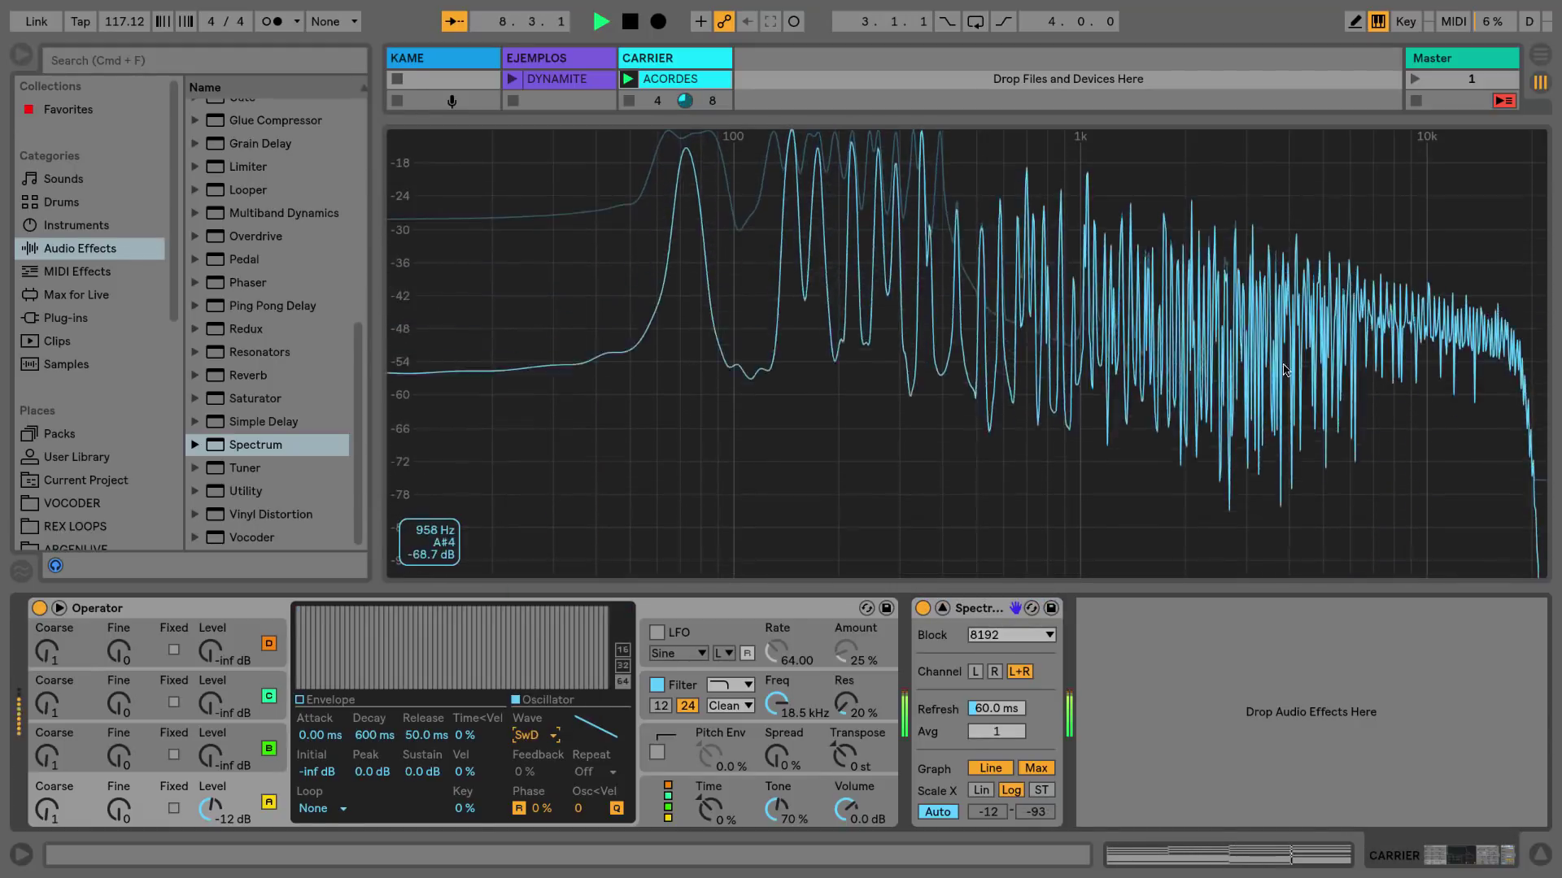
left_click(550, 731)
left_click(539, 643)
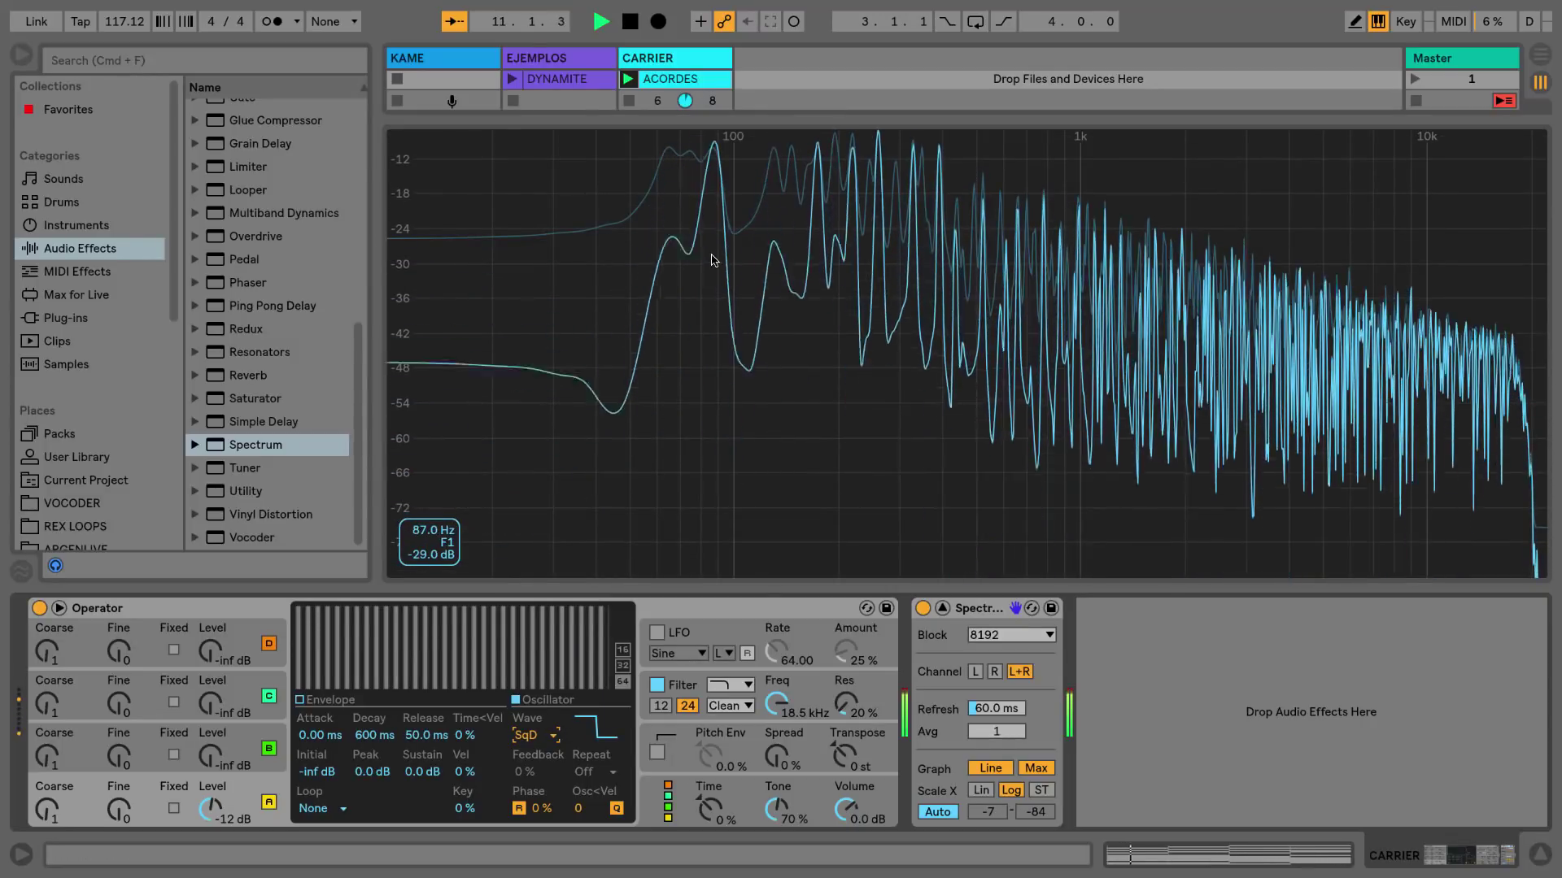
Try the Triangle waveform on oscillator A, playing the chords briefly and stopping playback.
left_click(533, 735)
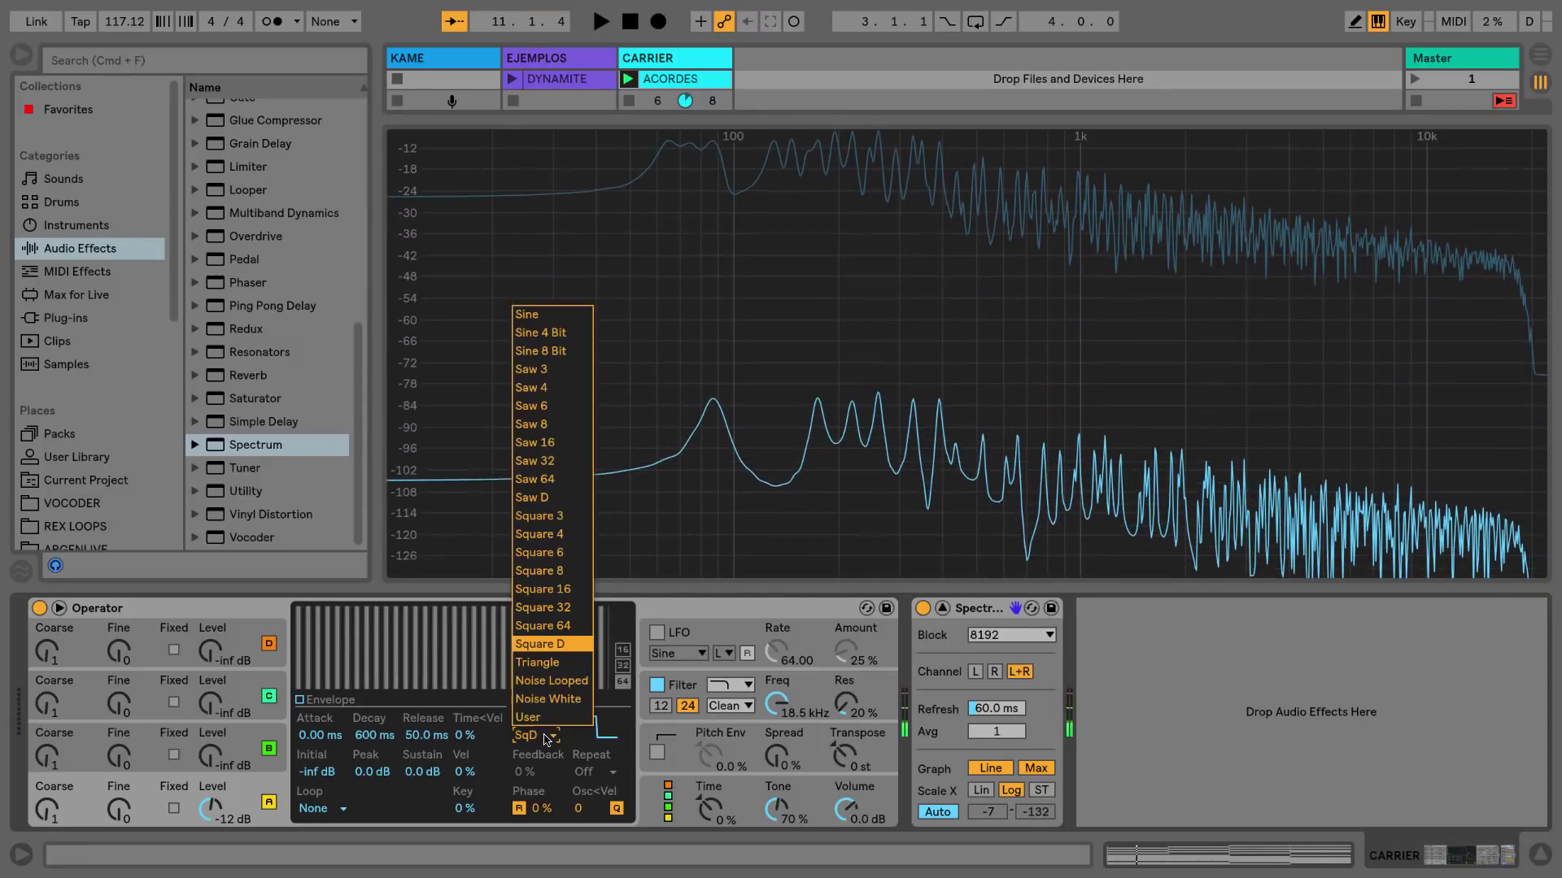
left_click(560, 664)
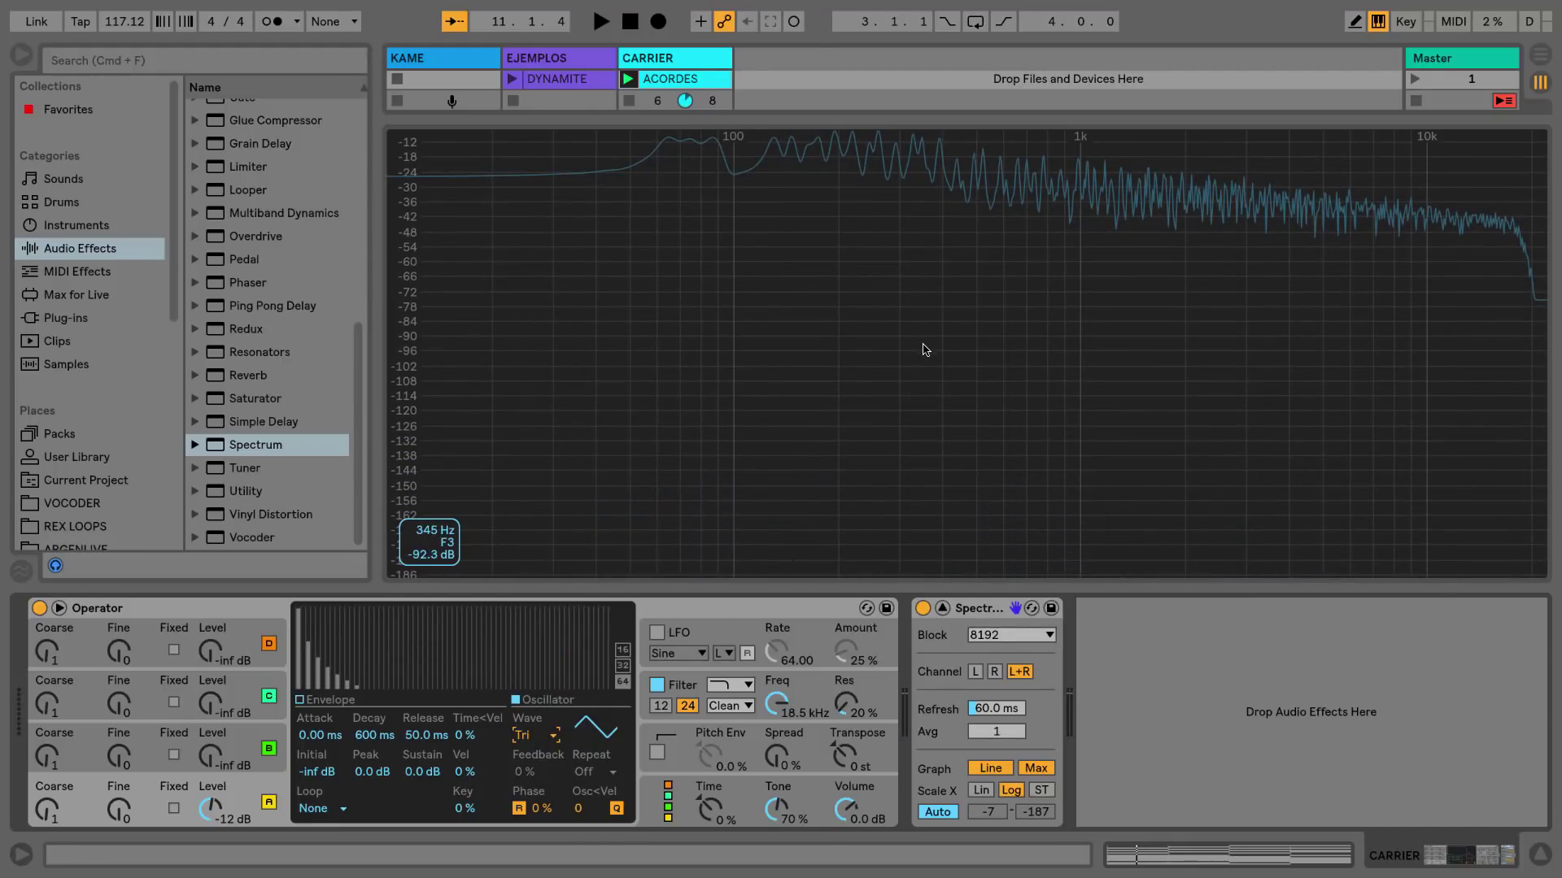
key("space")
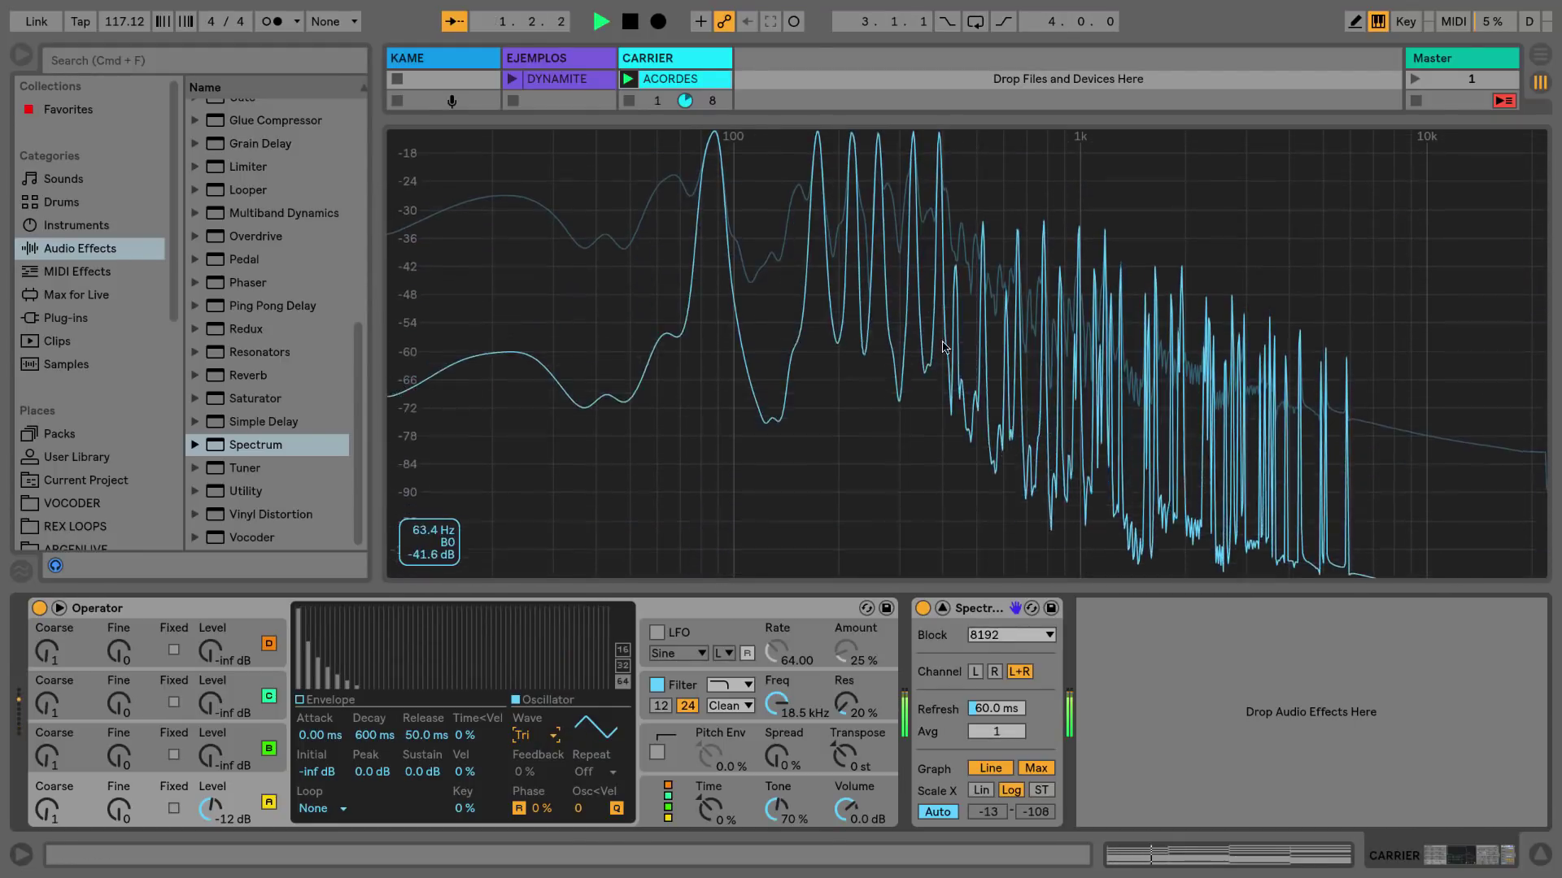
key("space")
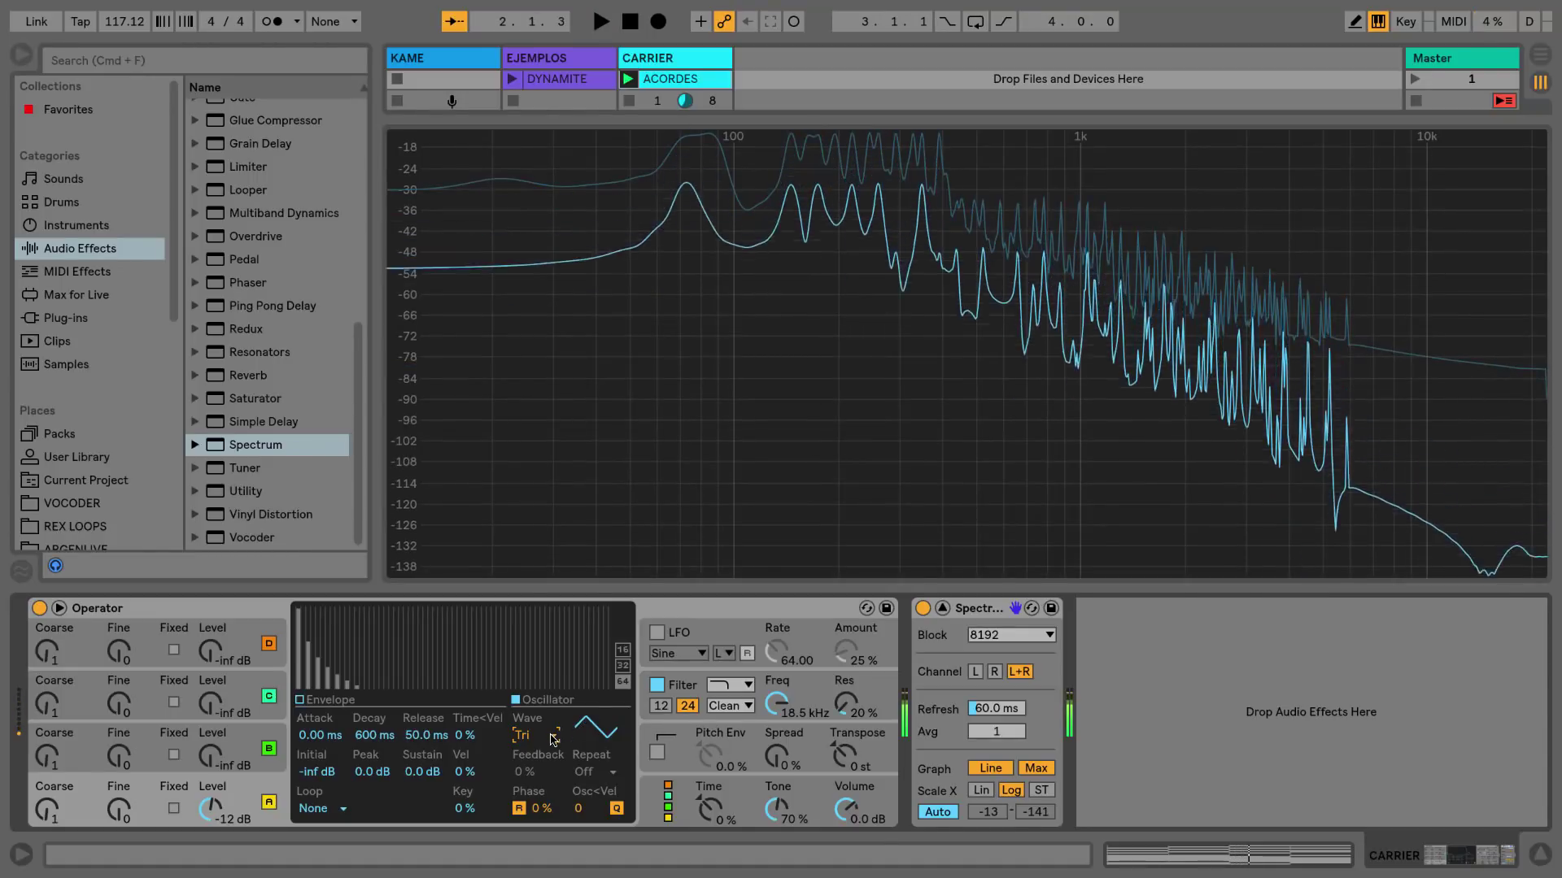
Set Operator's oscillator A waveform to Square D and mute the CARRIER track.
left_click(532, 735)
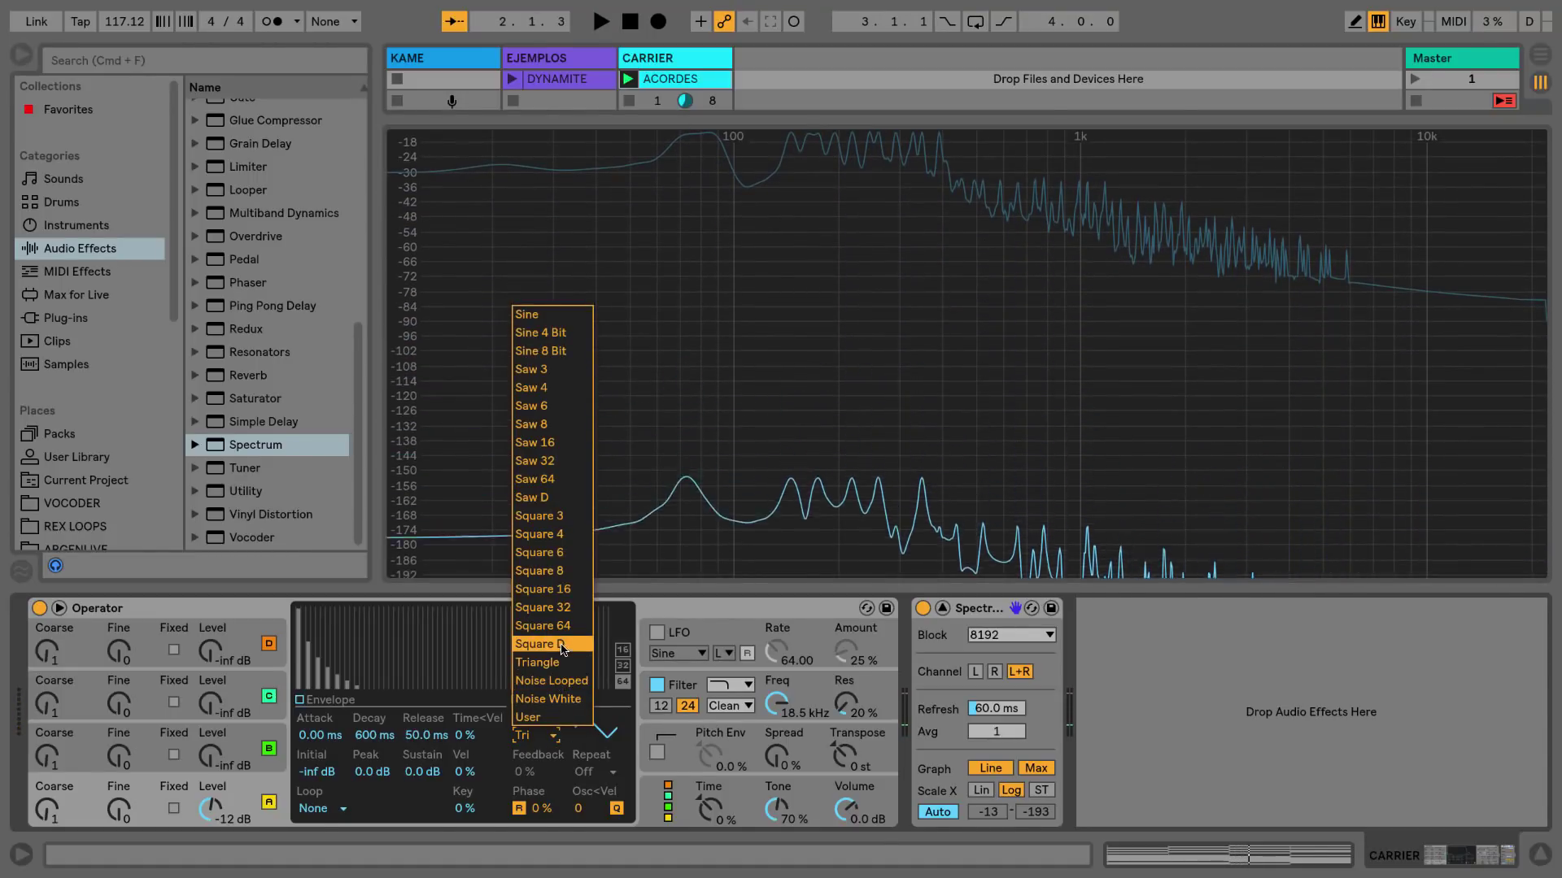
left_click(557, 644)
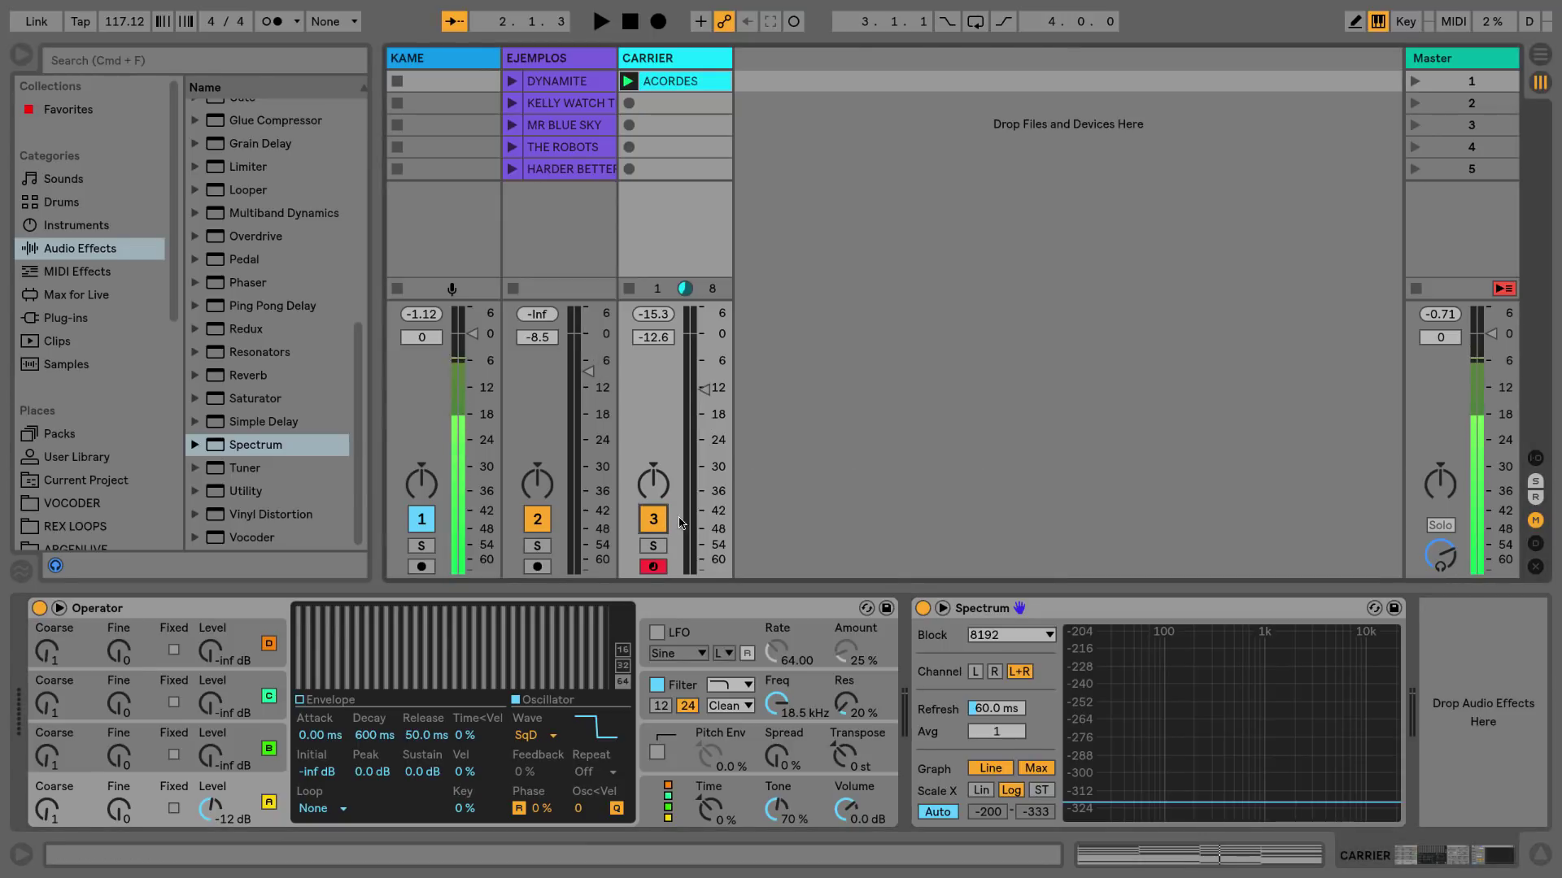
left_click(653, 528)
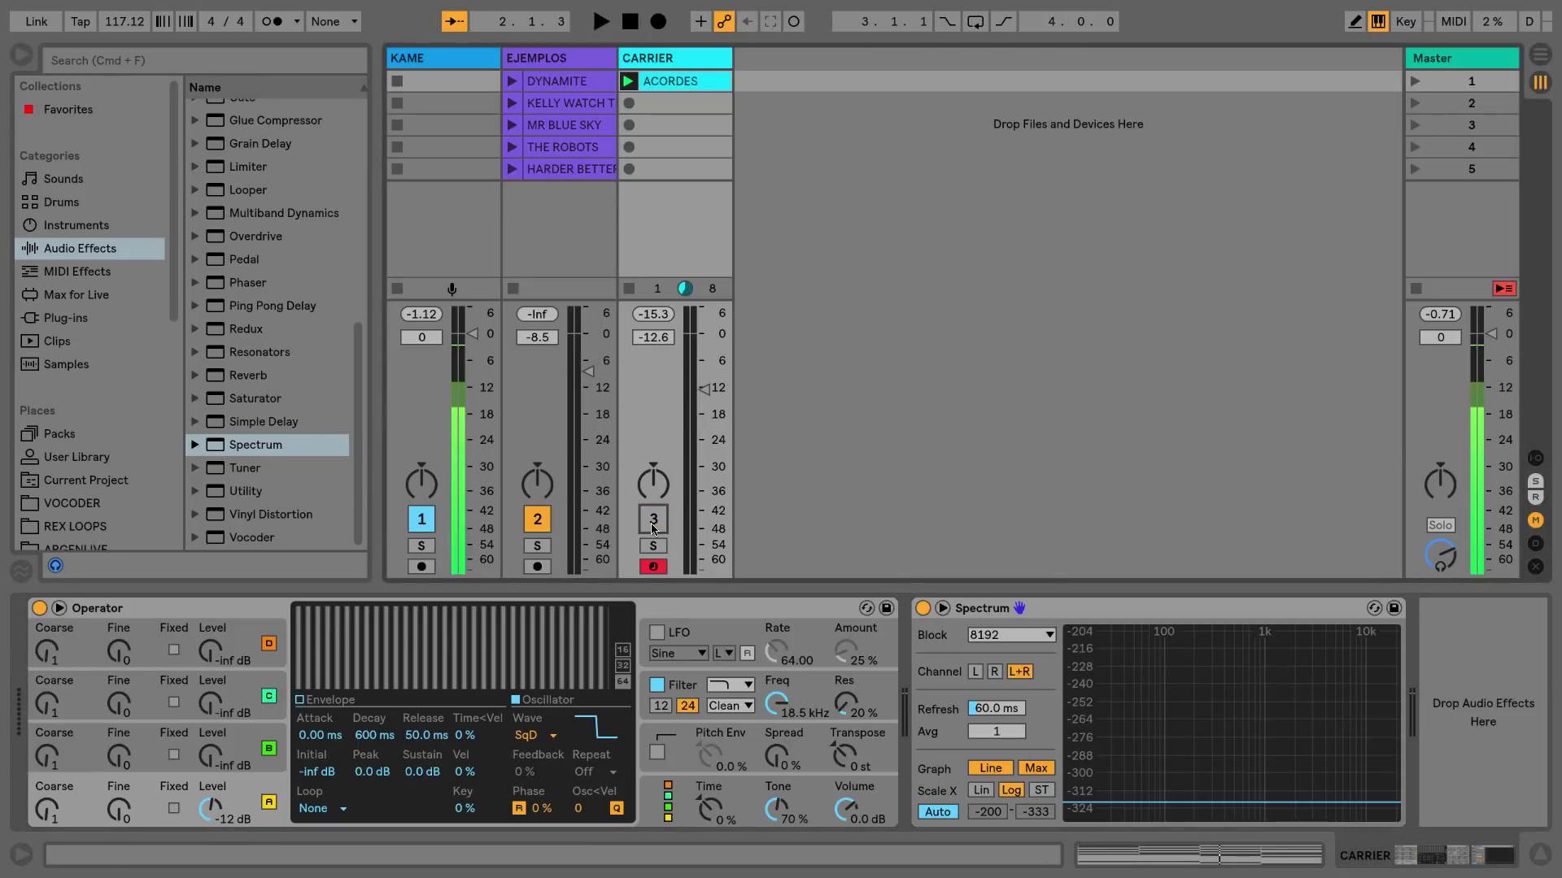
left_click(686, 58)
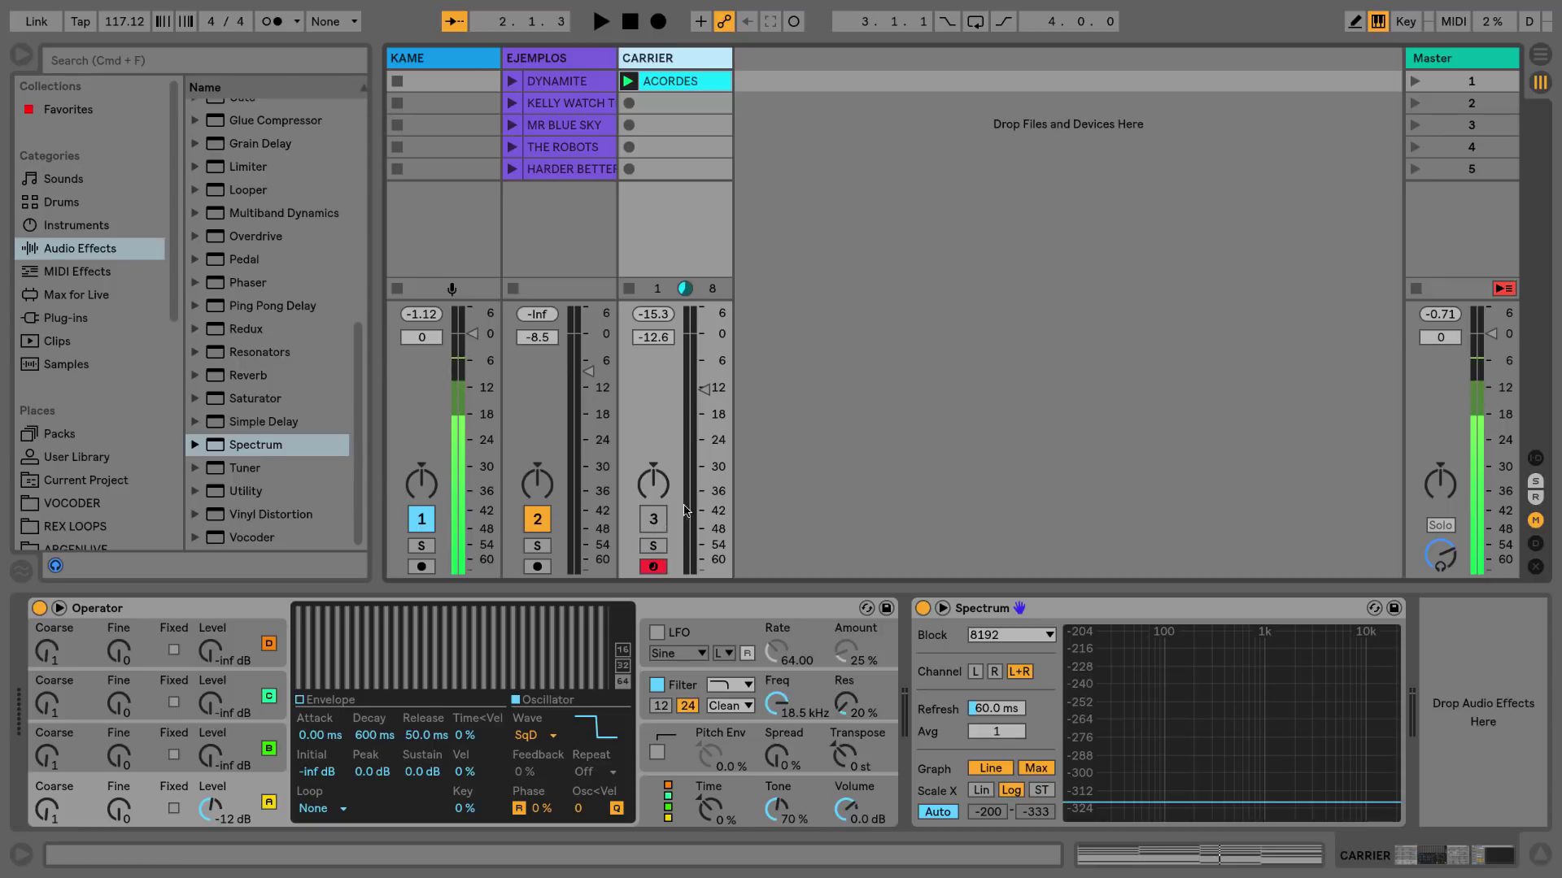
Insert a new audio track after the CARRIER track and rename it MODULADOR.
right_click(784, 63)
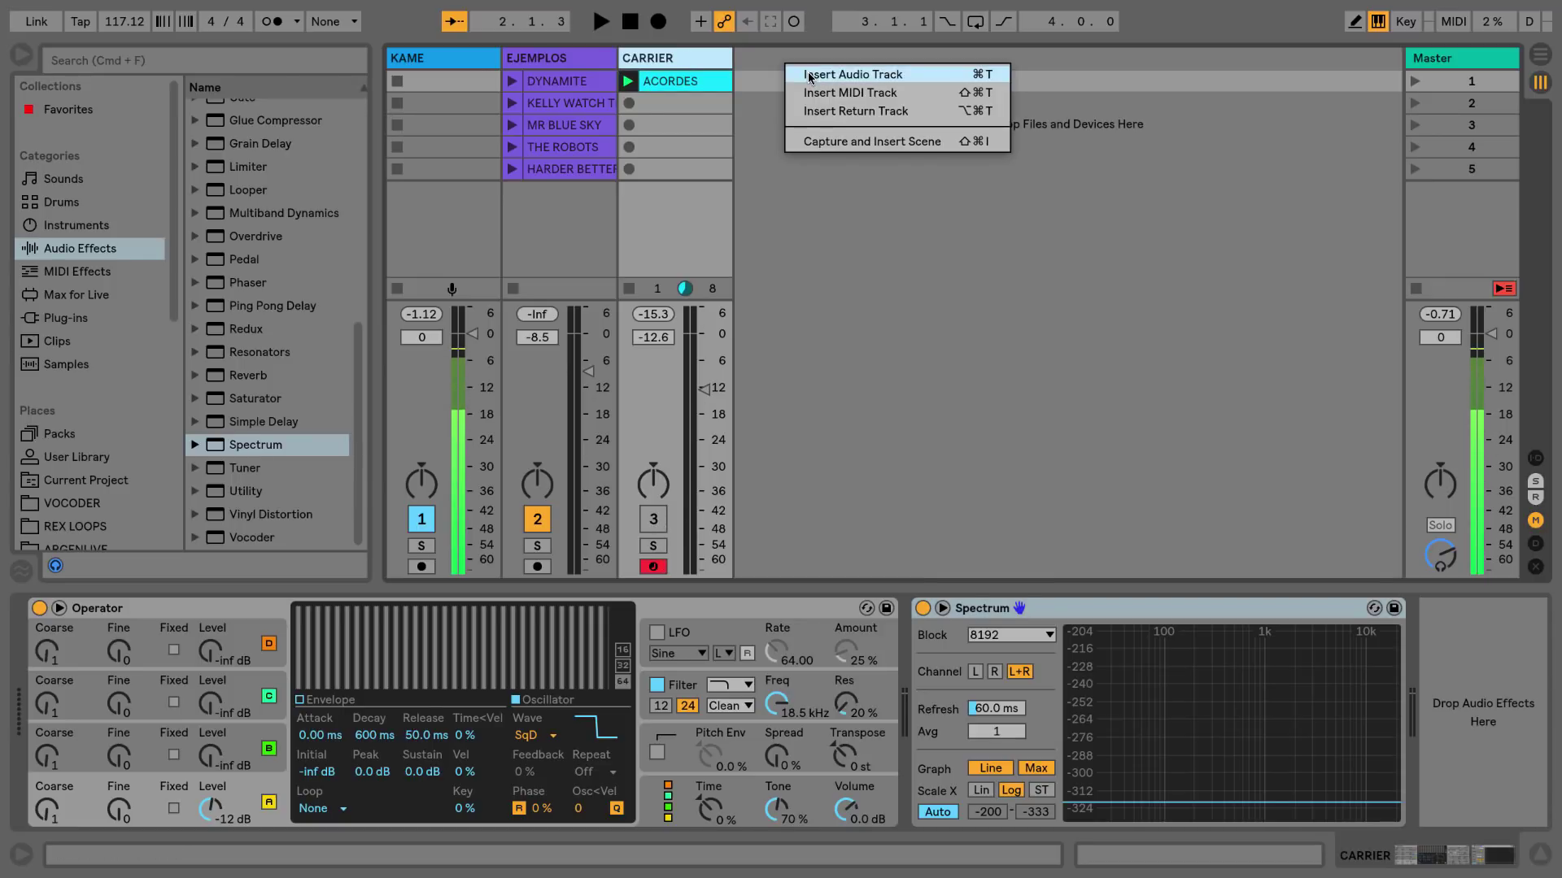
left_click(810, 75)
right_click(755, 55)
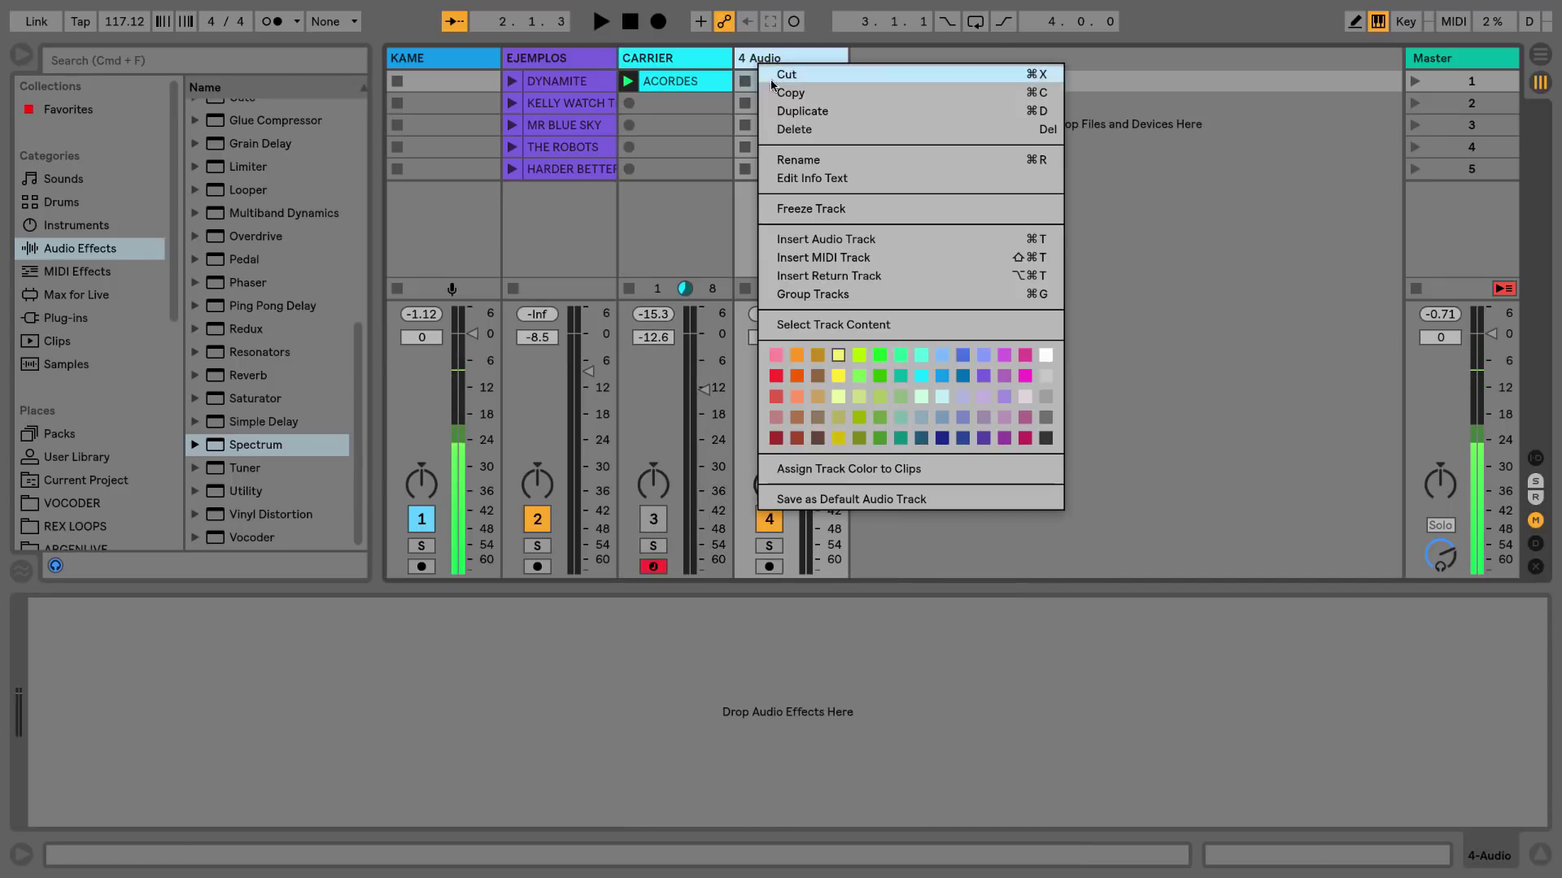
left_click(813, 161)
type("MODULADOR")
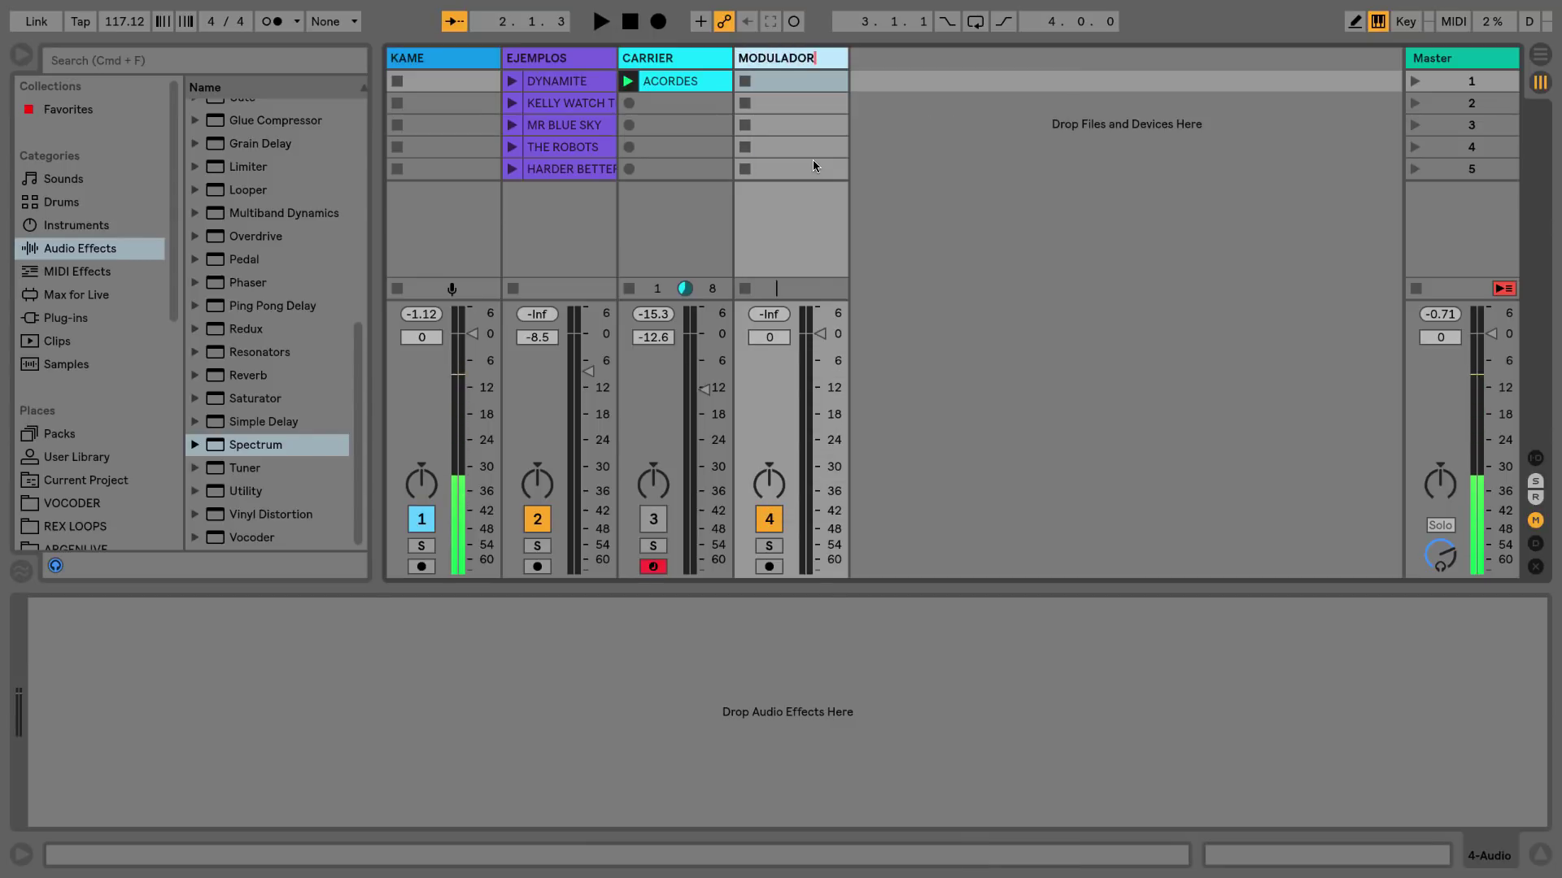
key("Return")
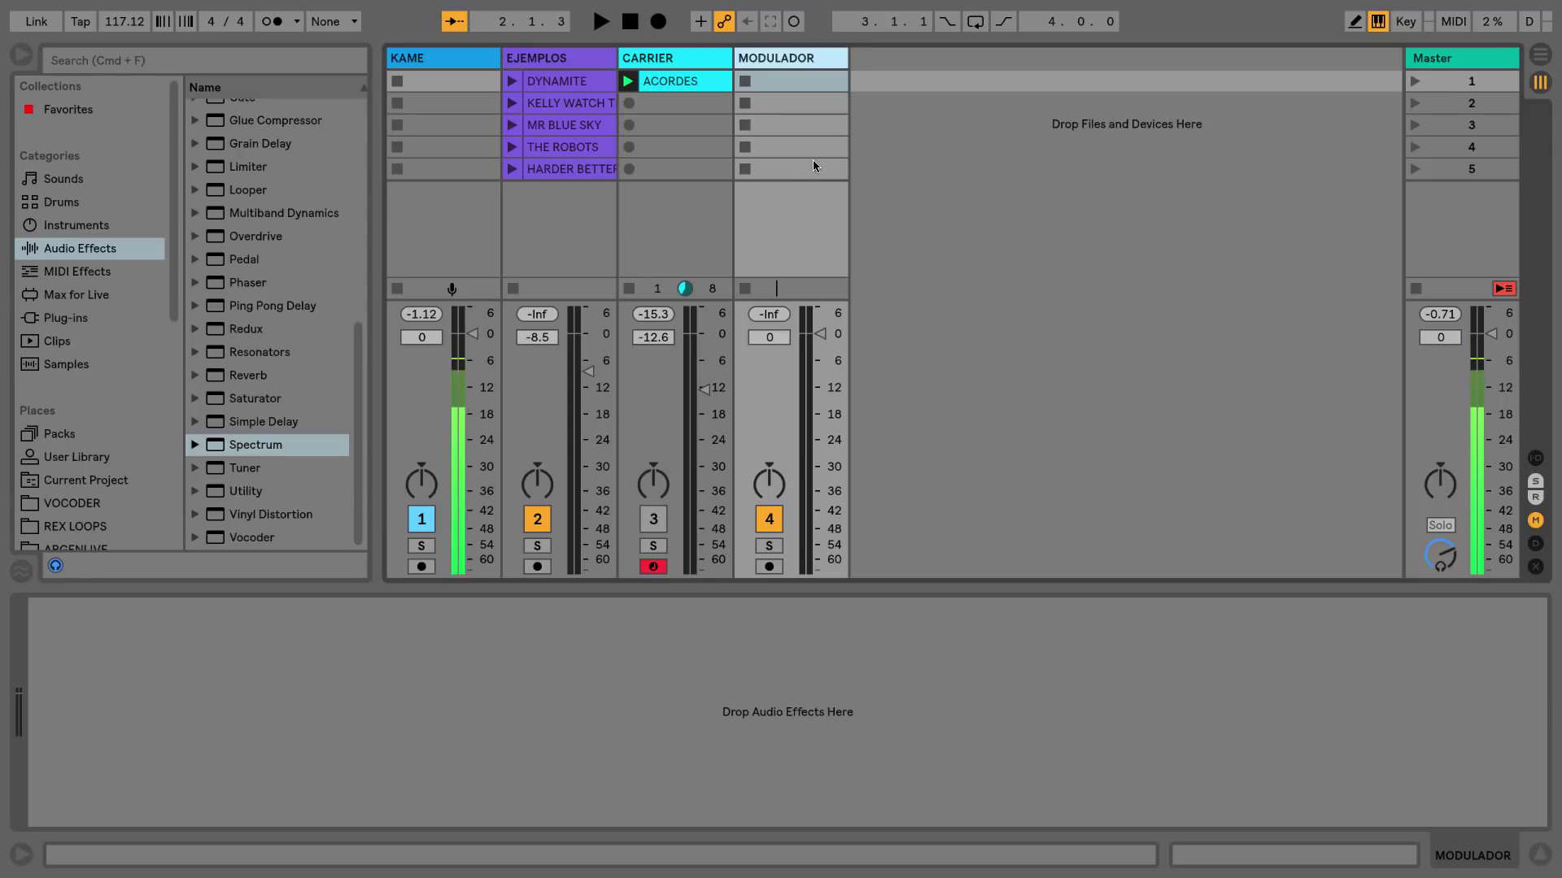
Add the Vocoder effect to the MODULADOR track, with an External carrier taking its audio from the CARRIER track.
left_click_drag(217, 544, 67, 671)
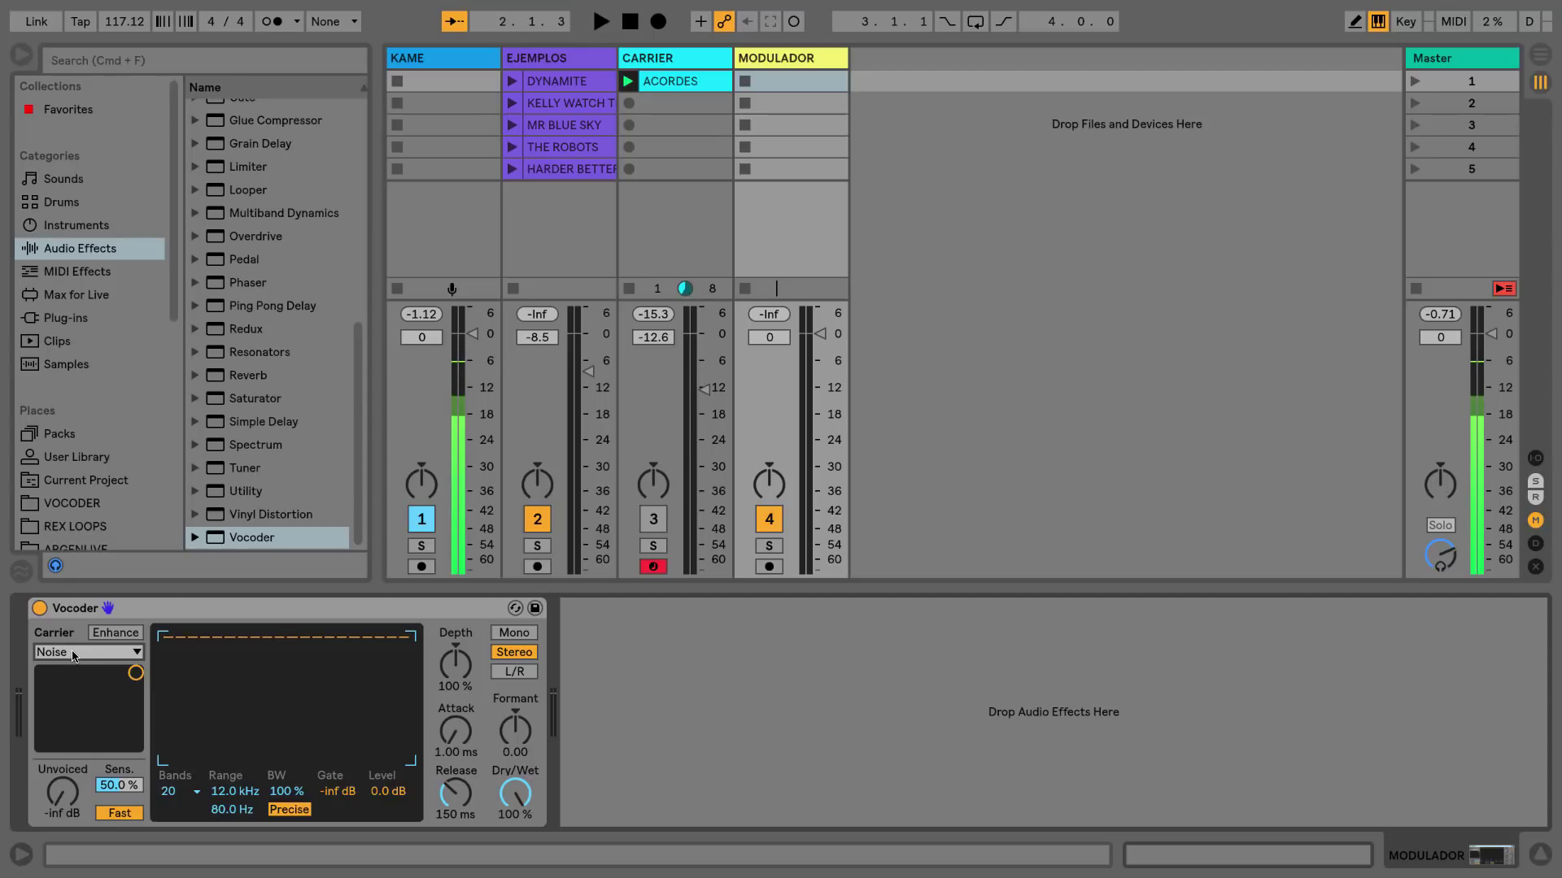
left_click(73, 653)
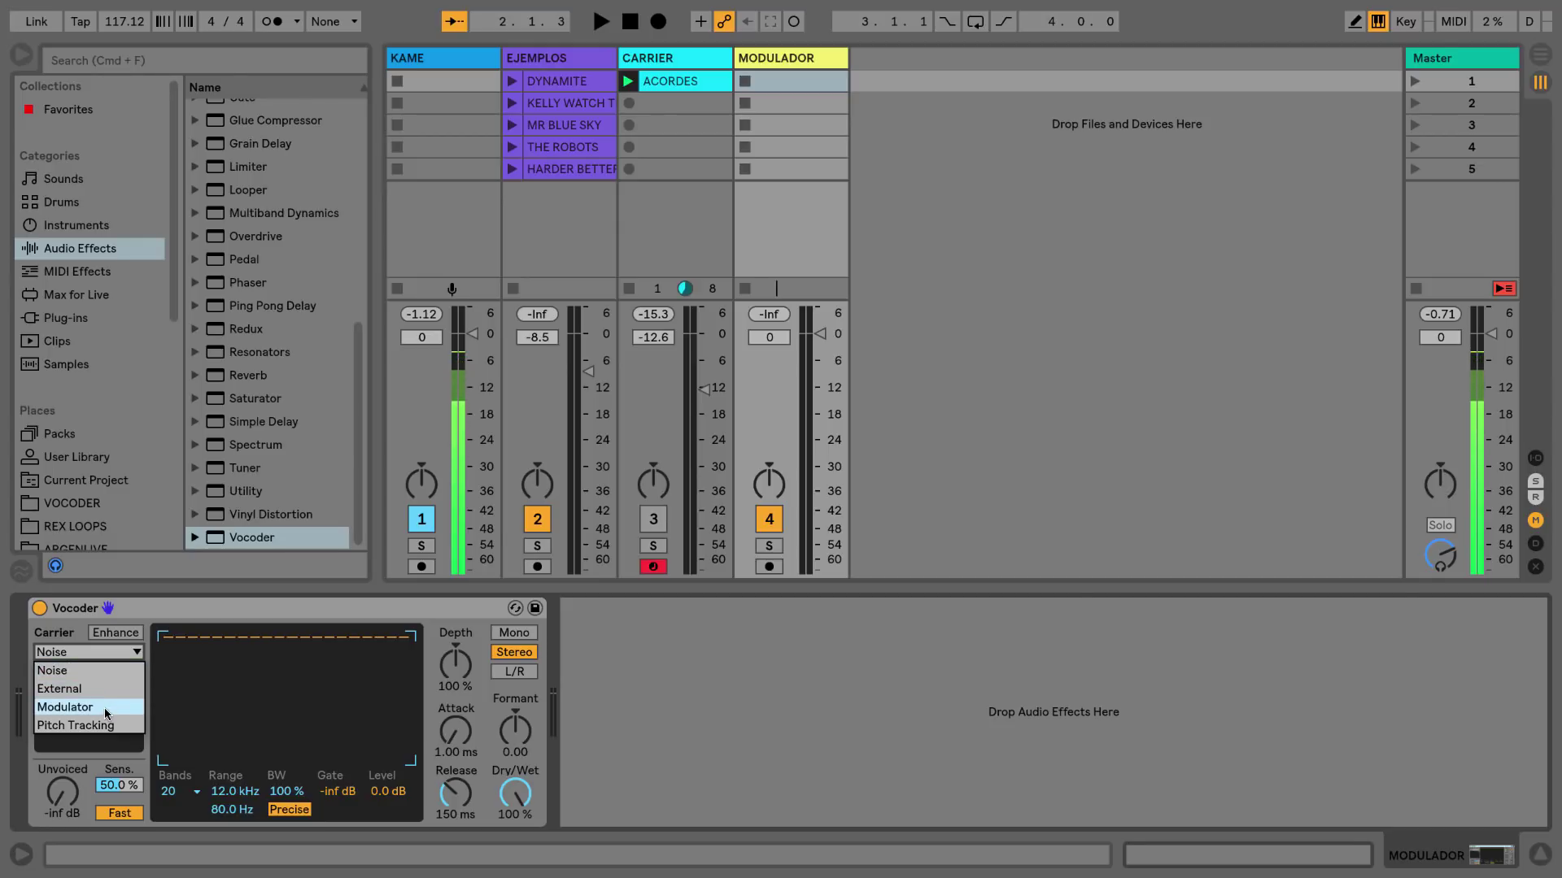
left_click(62, 694)
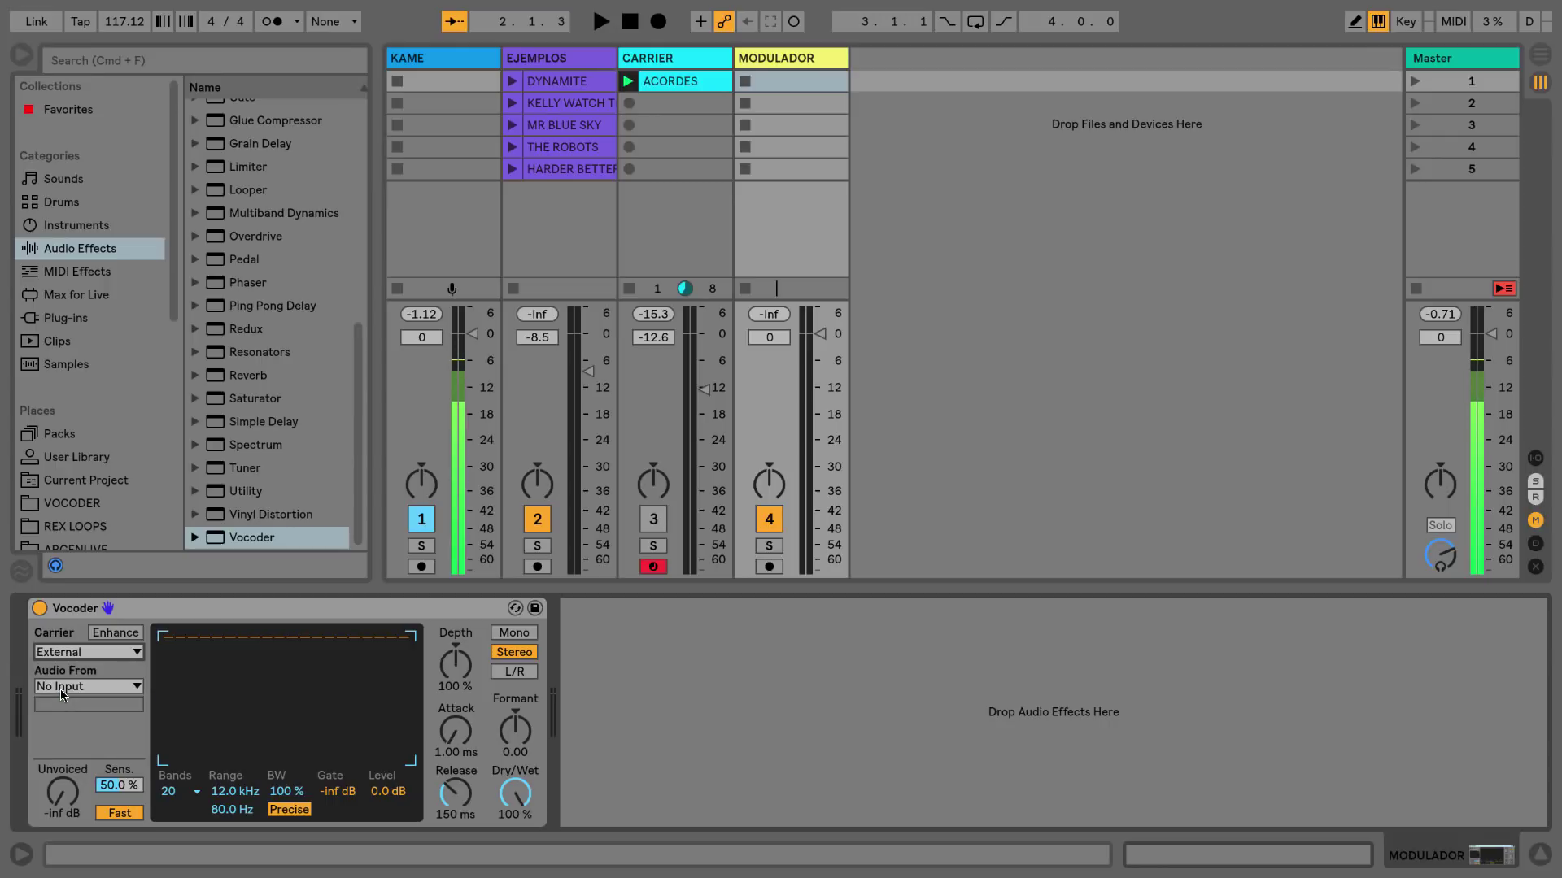
left_click(105, 691)
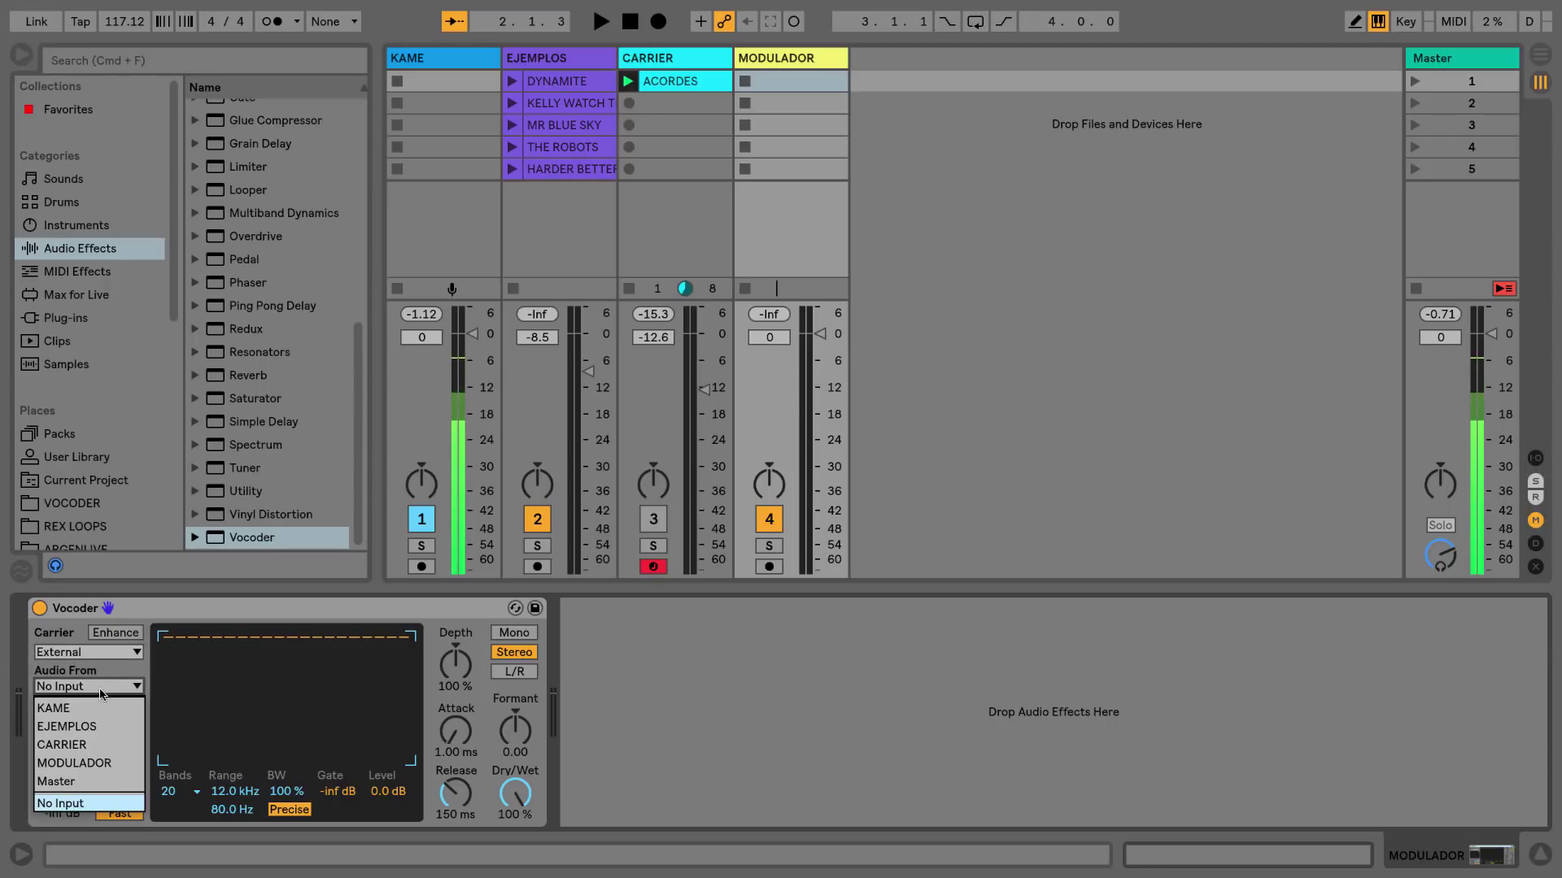
left_click(85, 745)
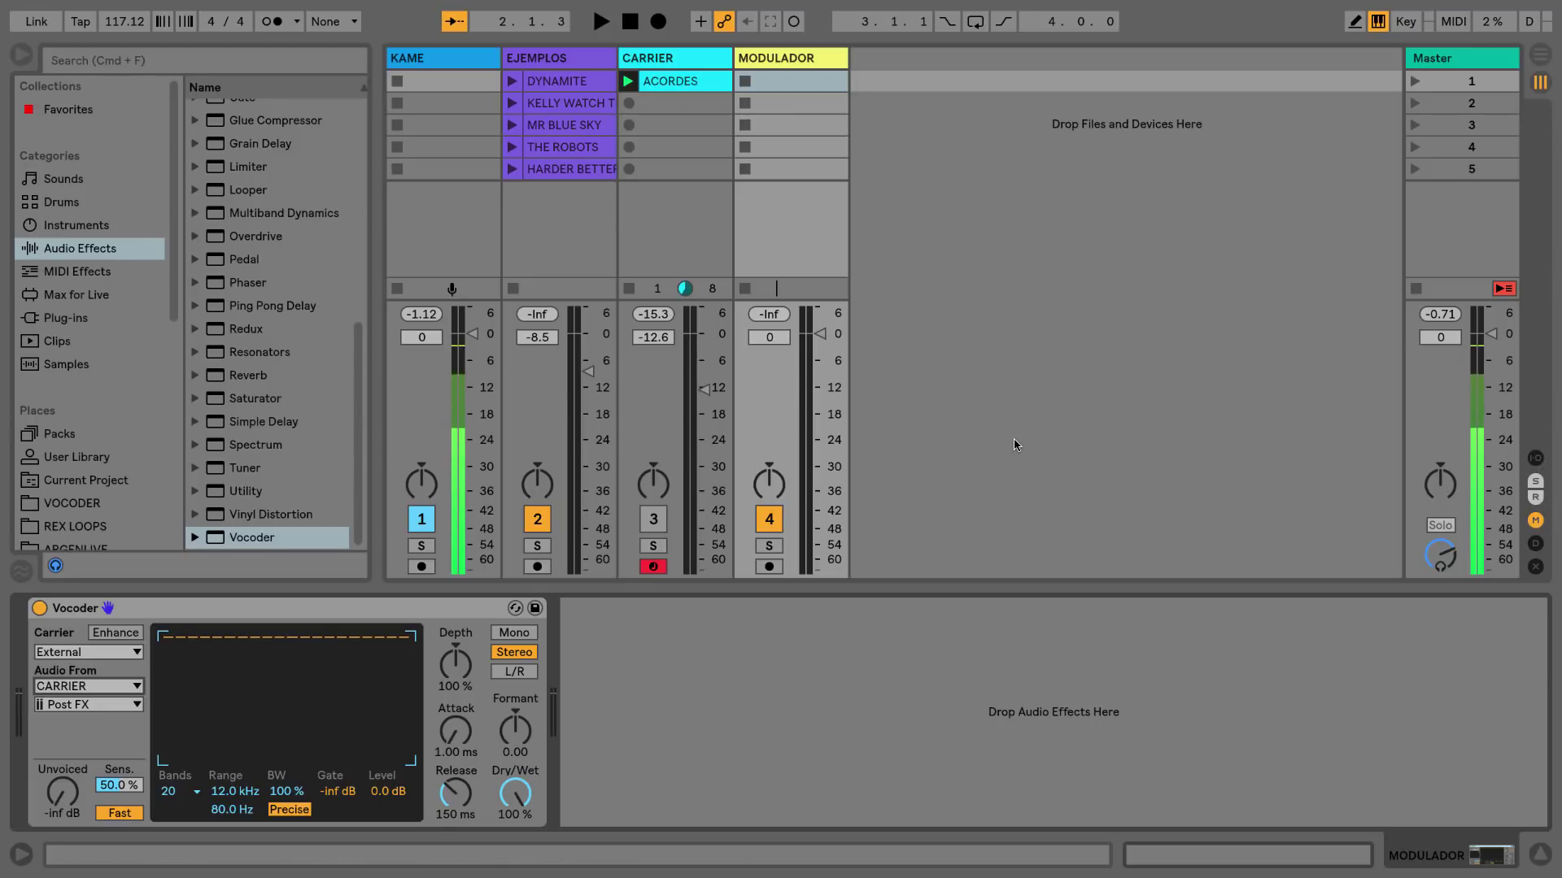
Set the MODULADOR track's monitoring to In, hide the track routing section and launch the ACORDES clip.
left_click(747, 238)
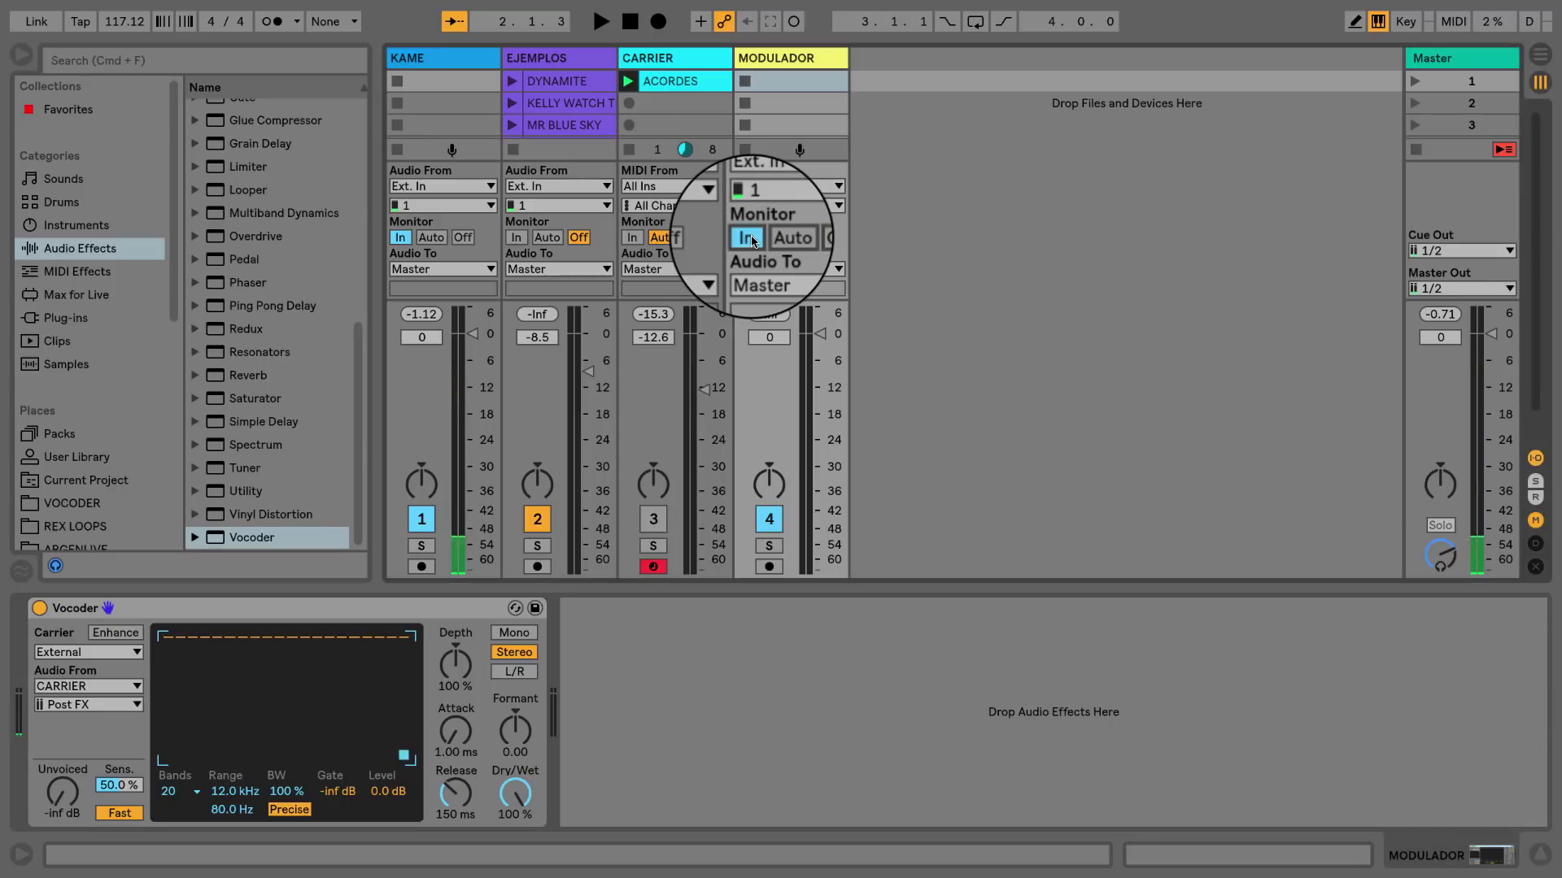
left_click(1535, 458)
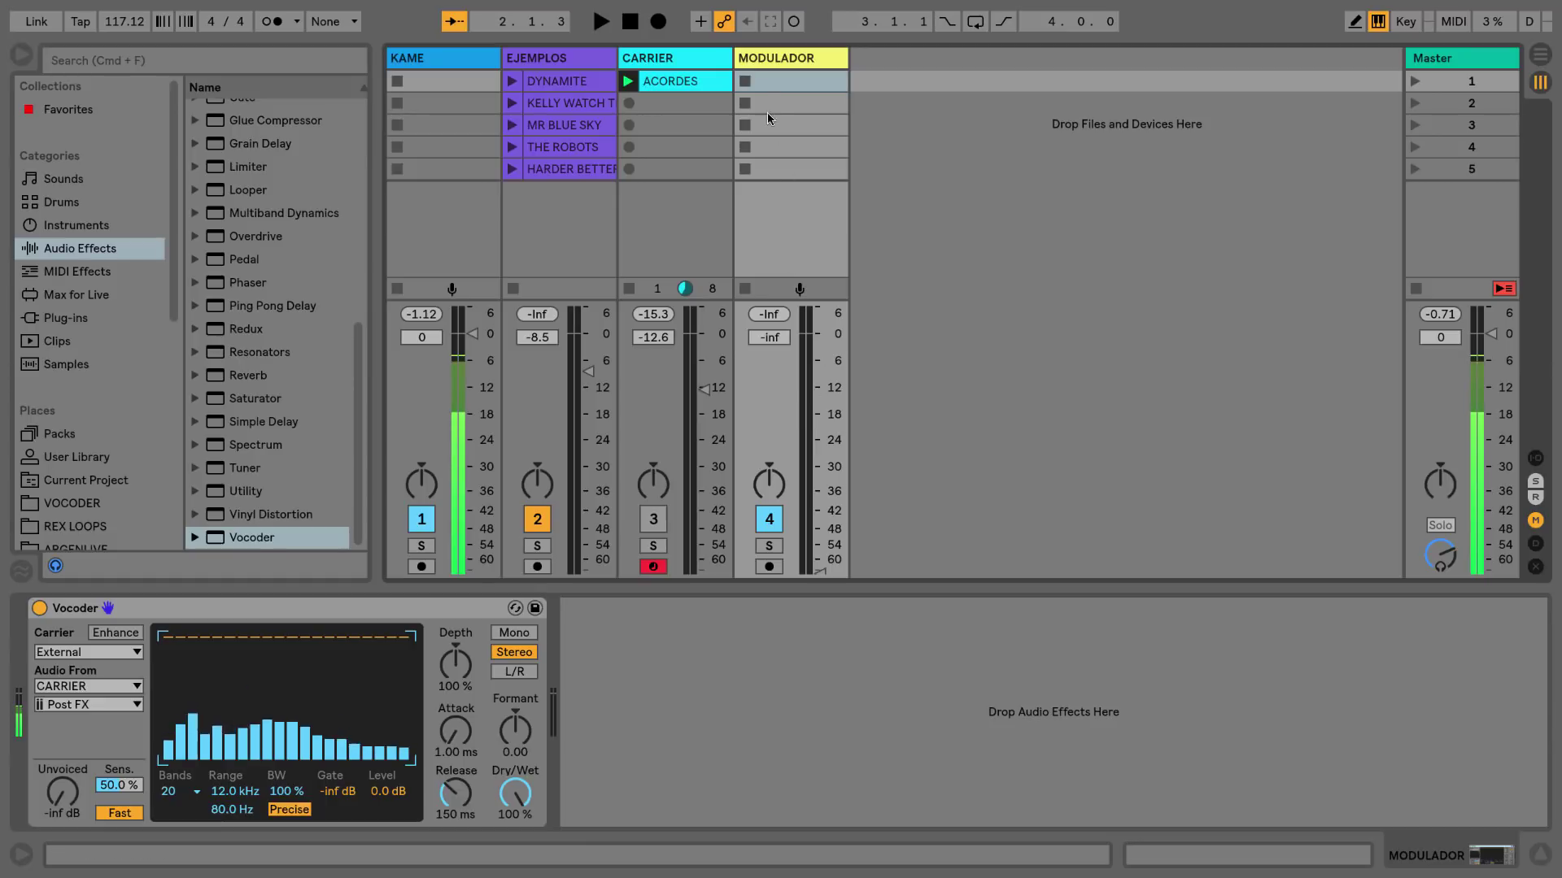
left_click(629, 81)
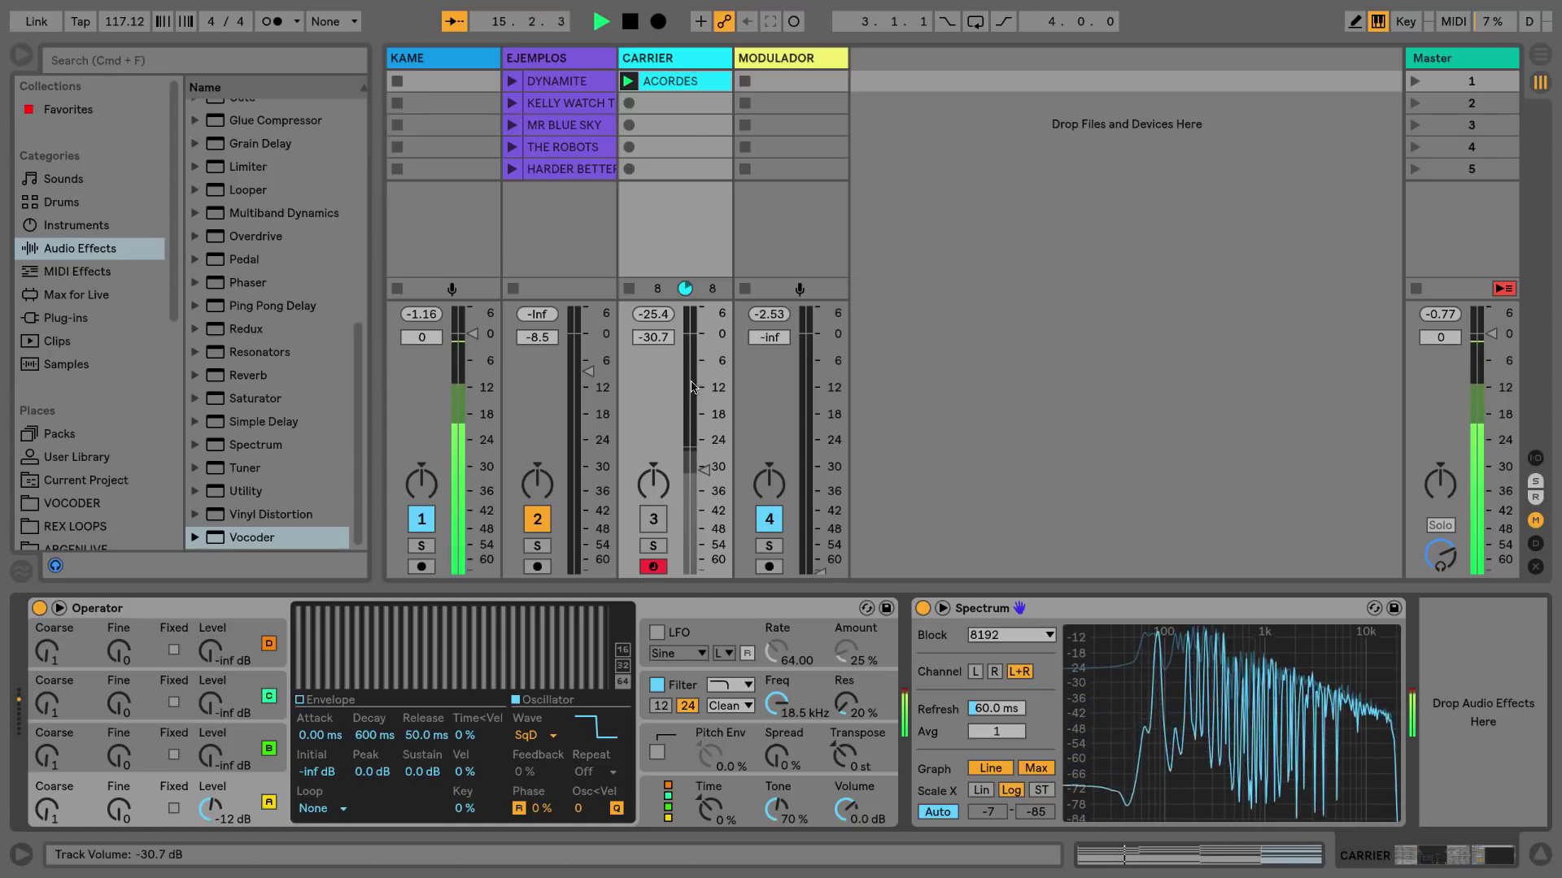
Unmute the CARRIER track briefly, set its volume to about -33 dB and mute it again.
left_click(653, 519)
left_click_drag(679, 503, 680, 512)
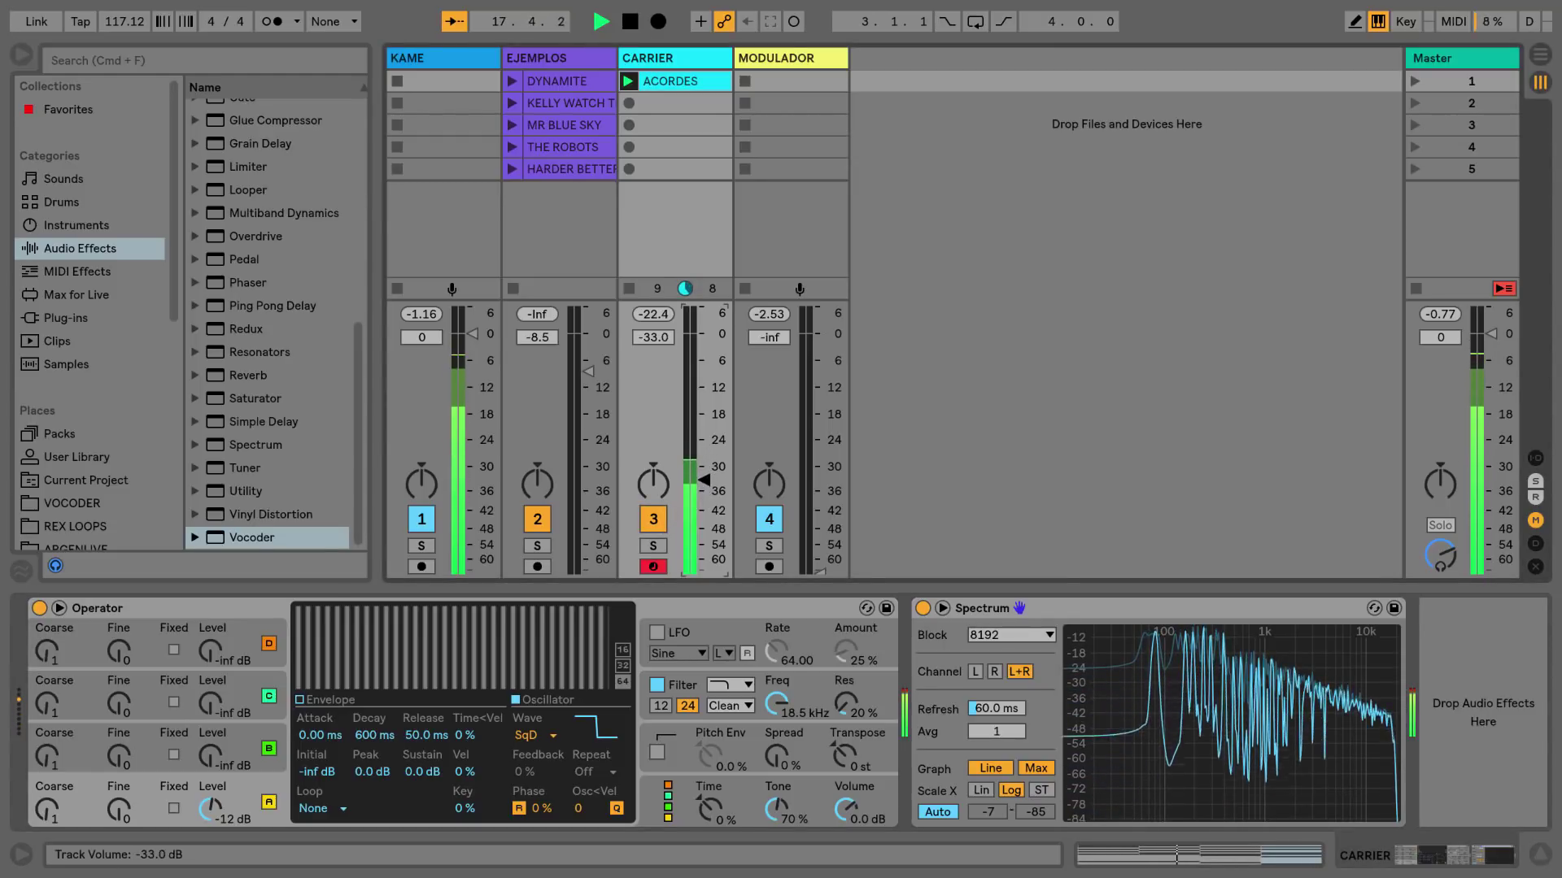
left_click(658, 521)
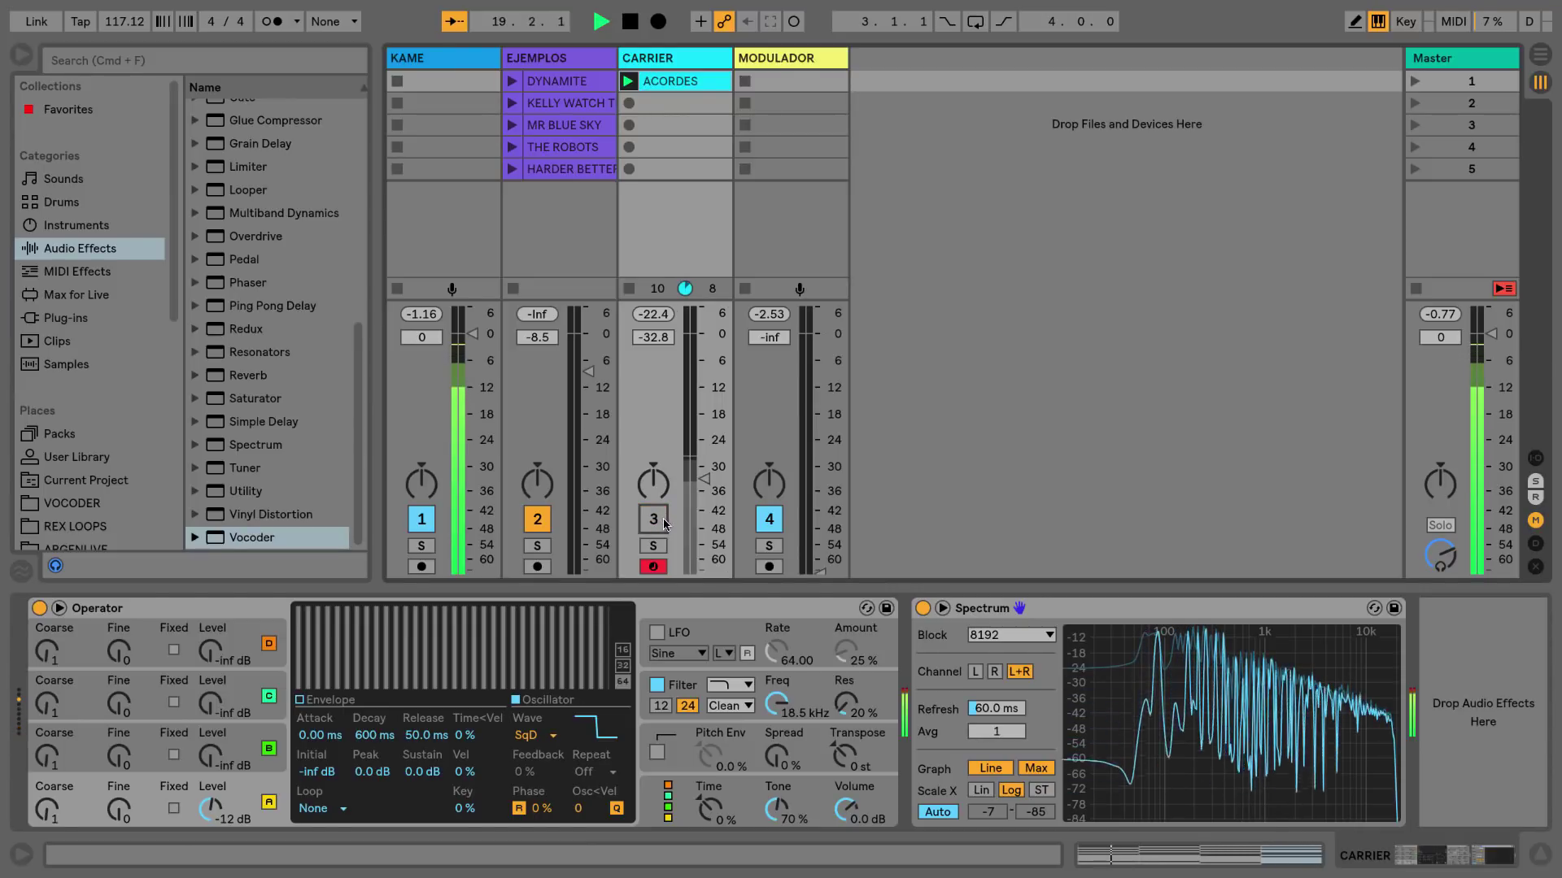
Check the MODULADOR track's Vocoder carrier source and its input routing and monitoring settings.
left_click(781, 64)
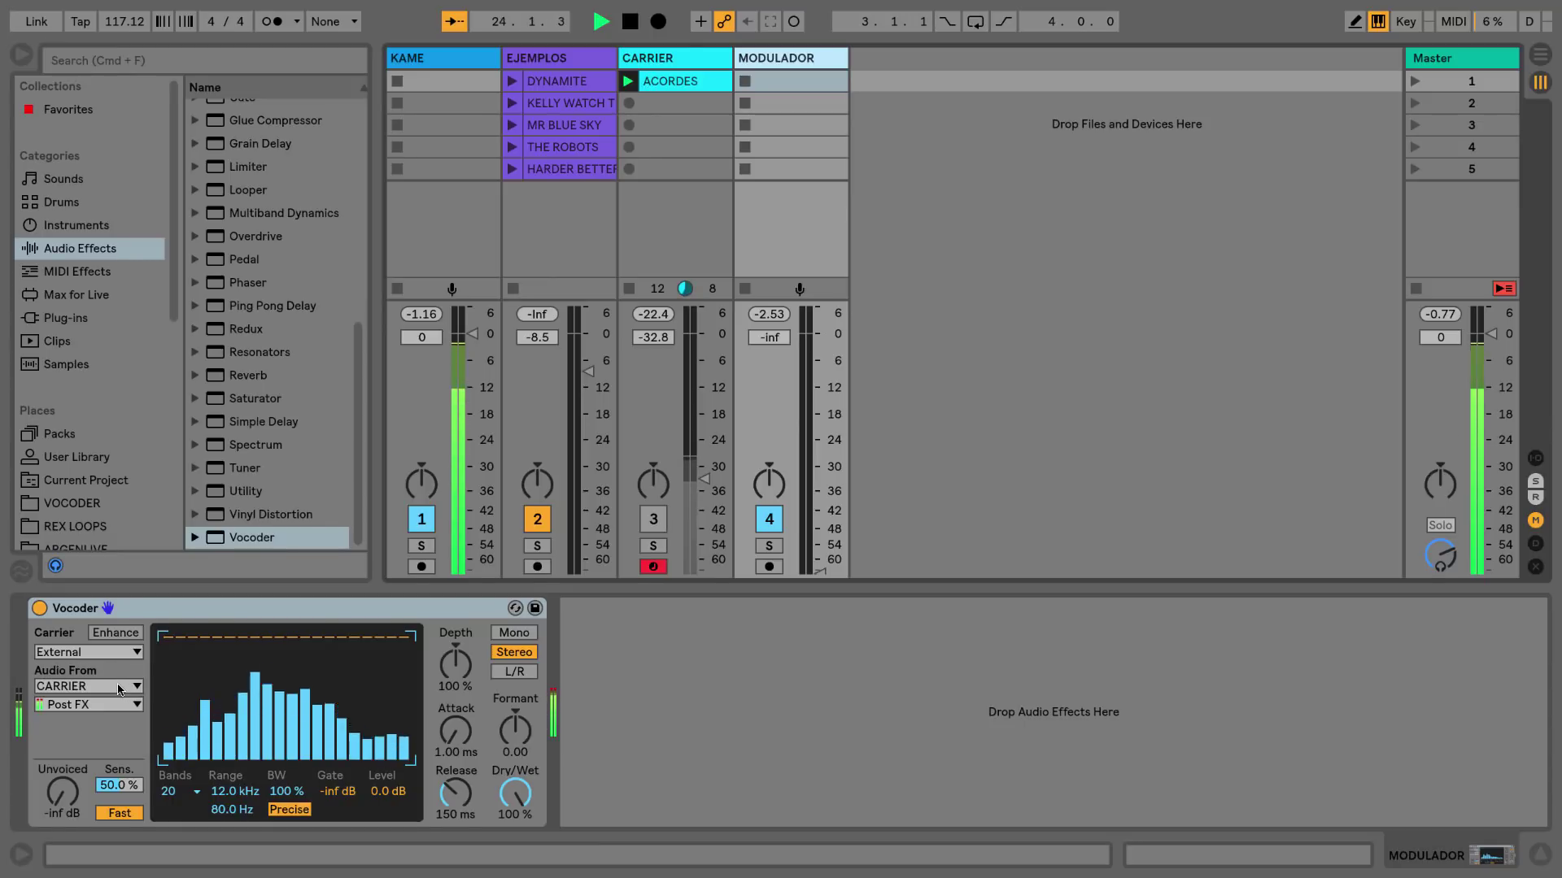
left_click(1535, 458)
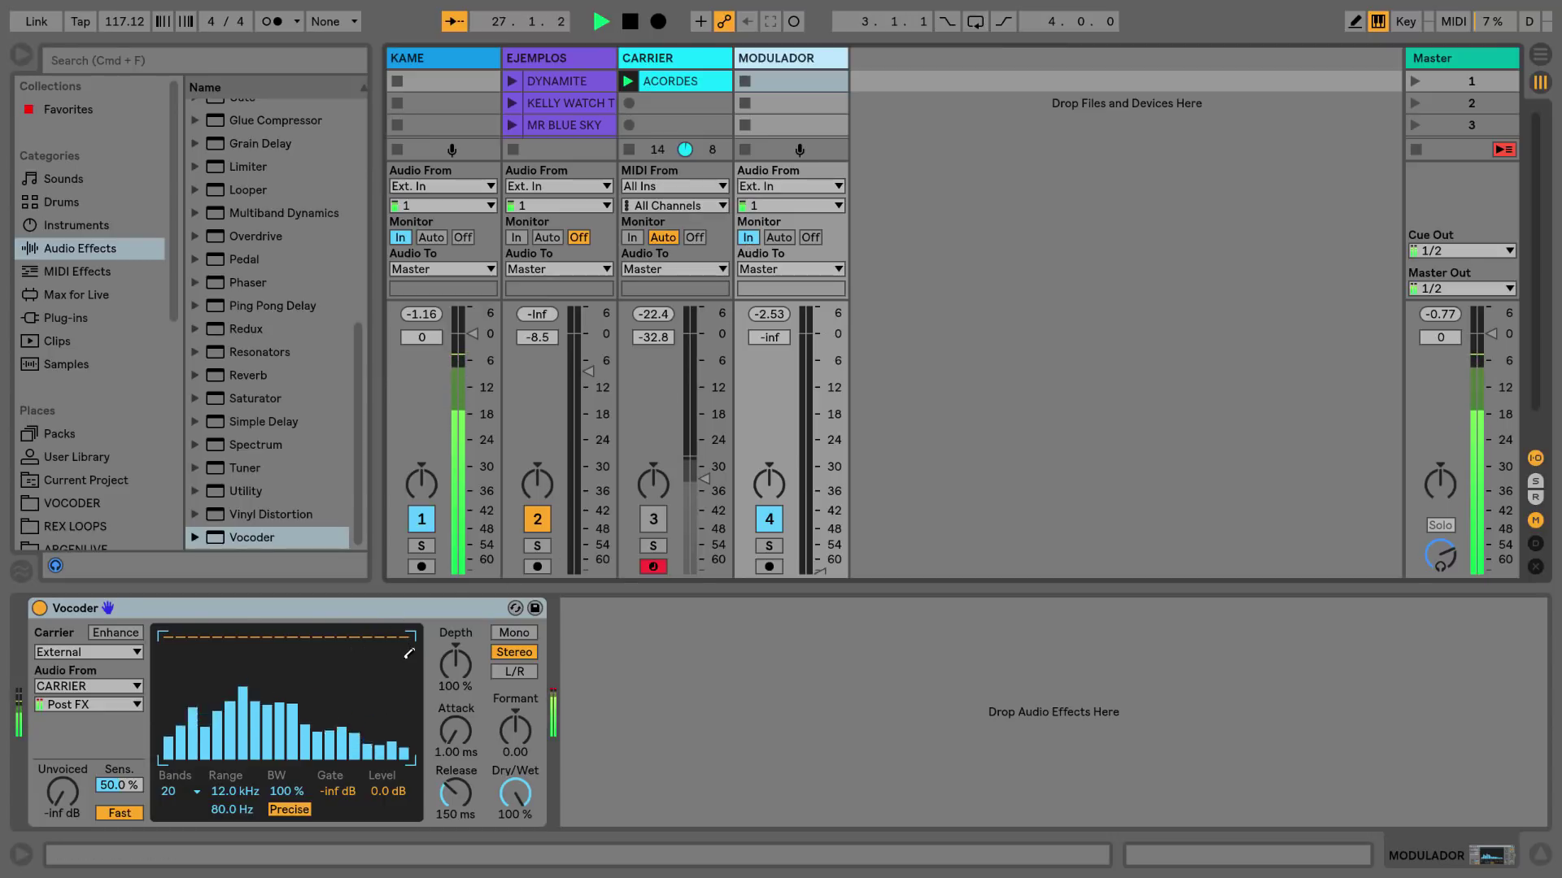
left_click(1534, 458)
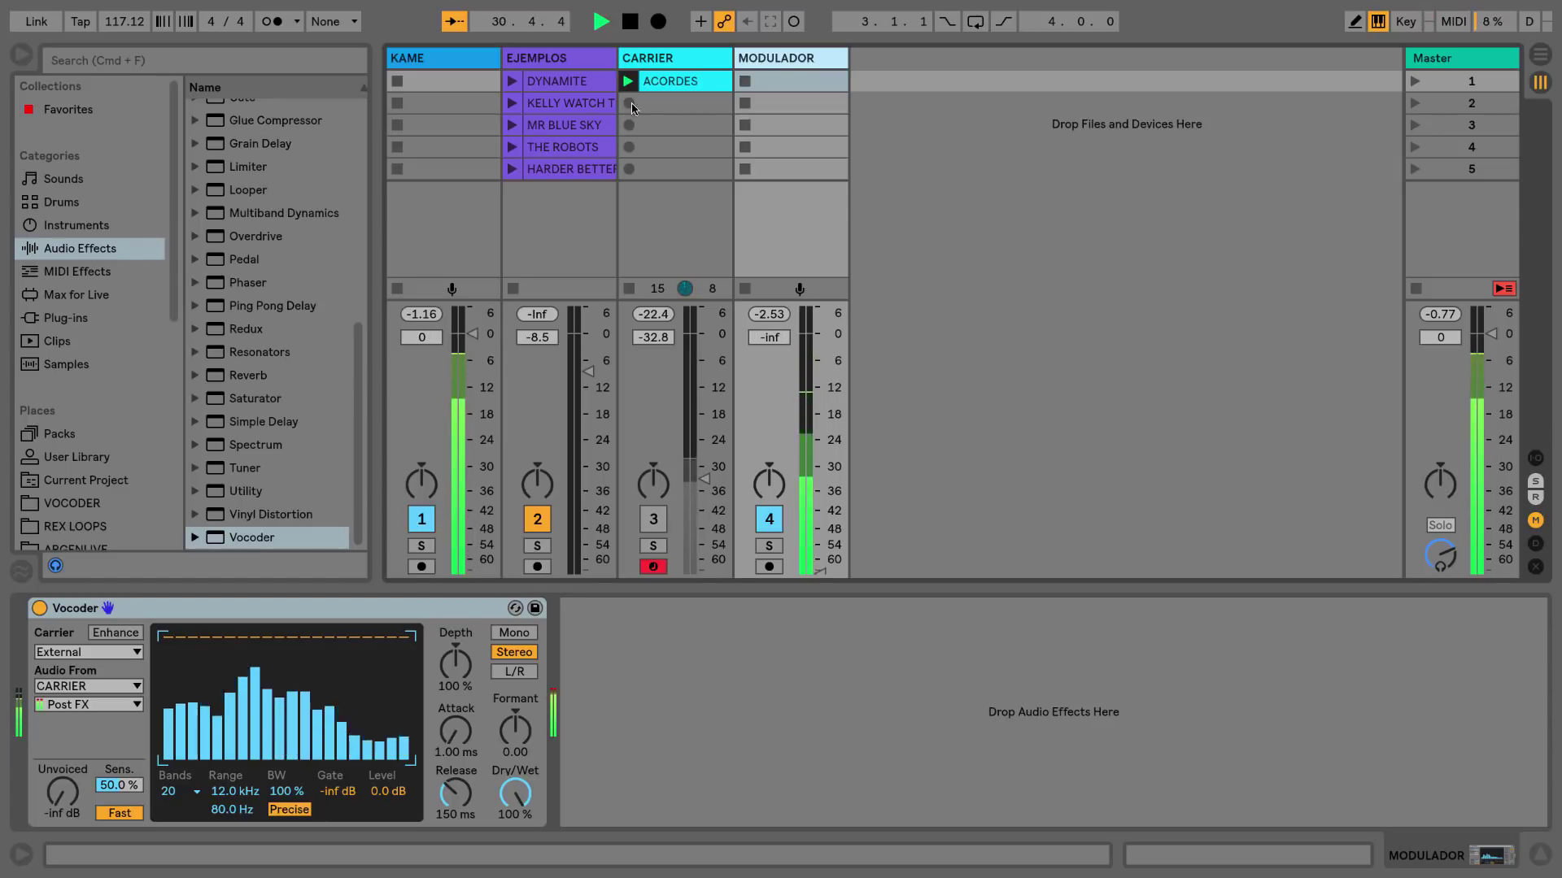
Try the Triangle and Saw D waveforms on the CARRIER track's Operator oscillator A through the vocoder.
left_click(658, 268)
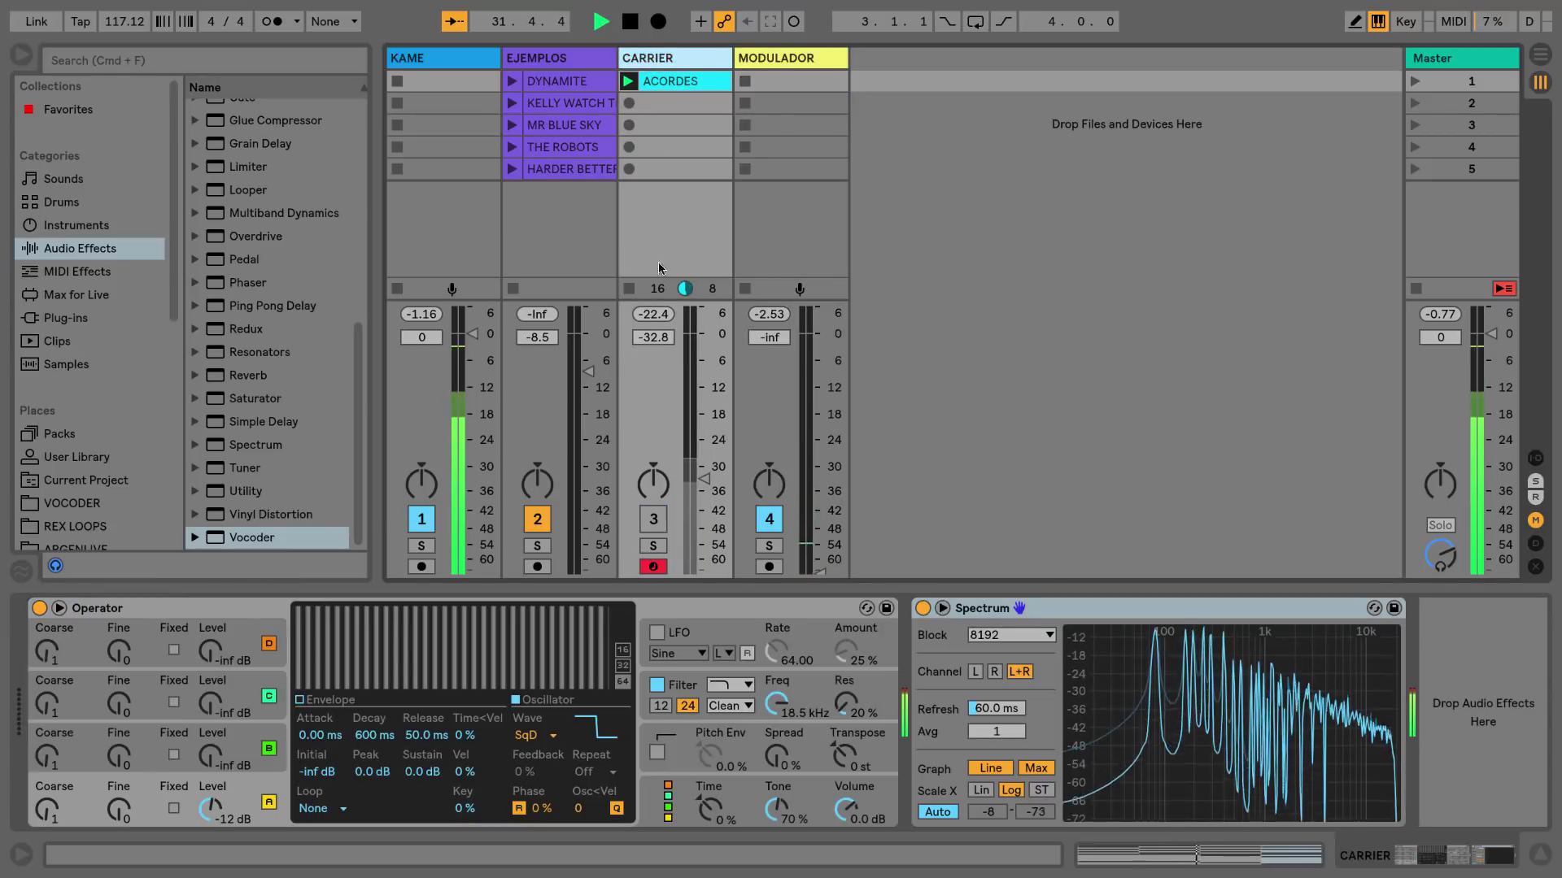
left_click(533, 735)
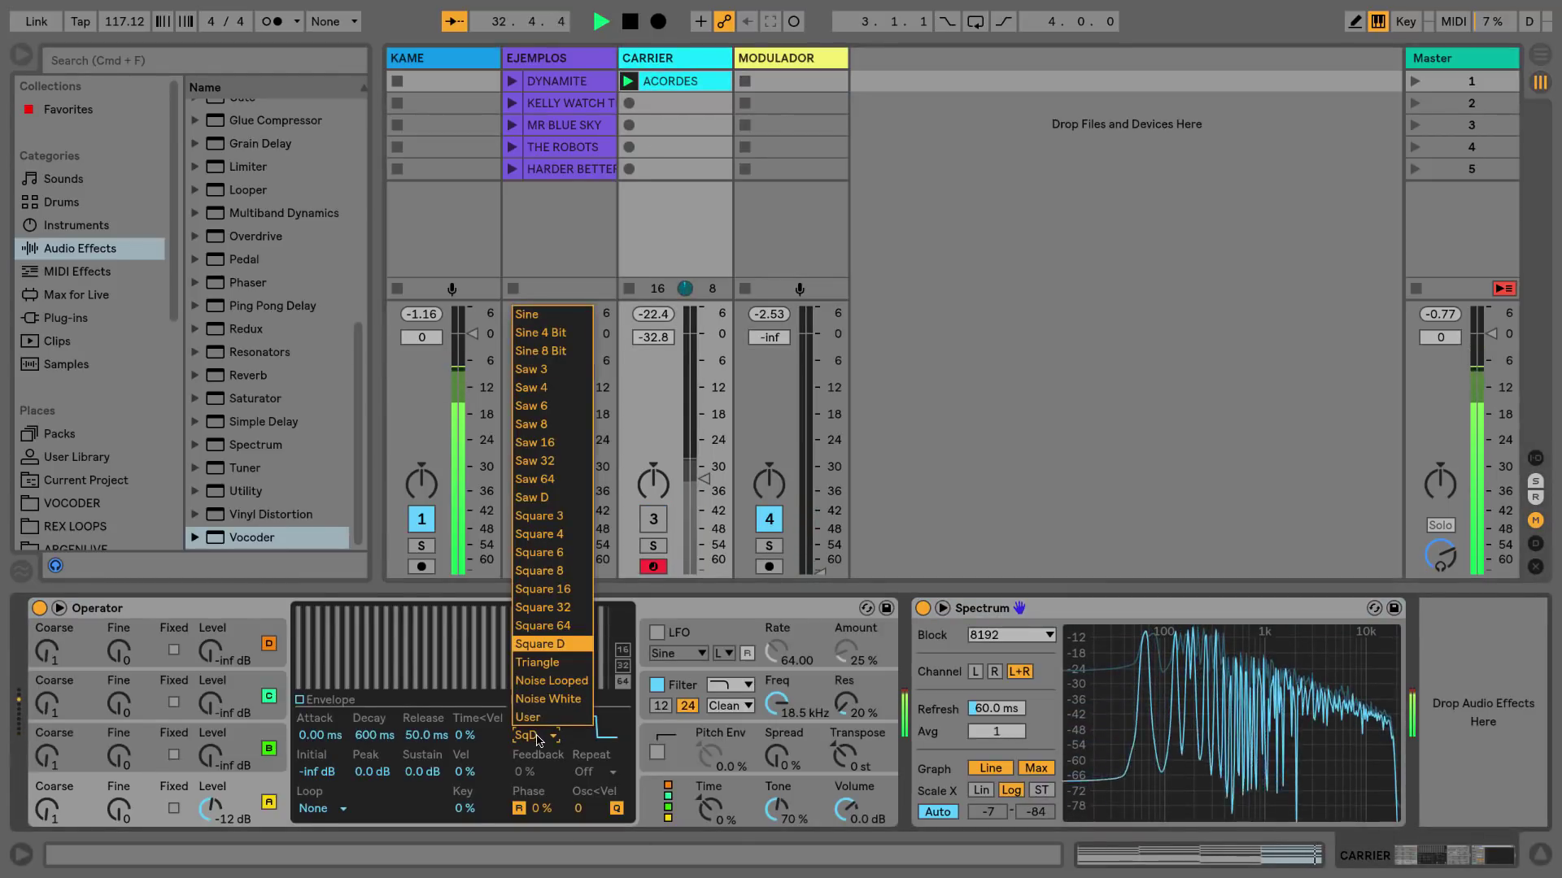
left_click(547, 668)
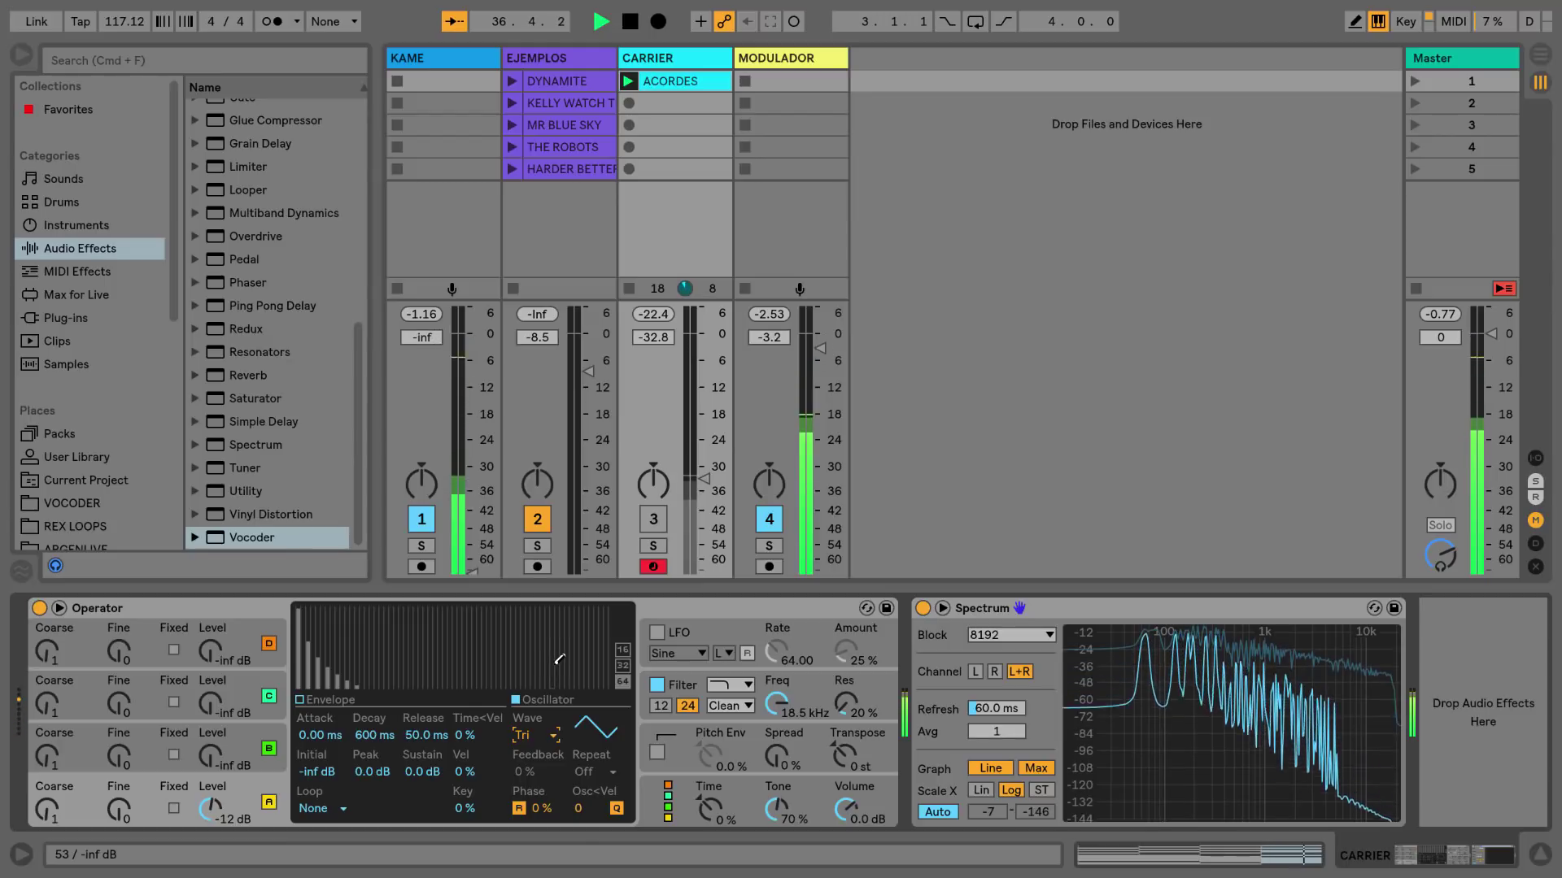
left_click(546, 739)
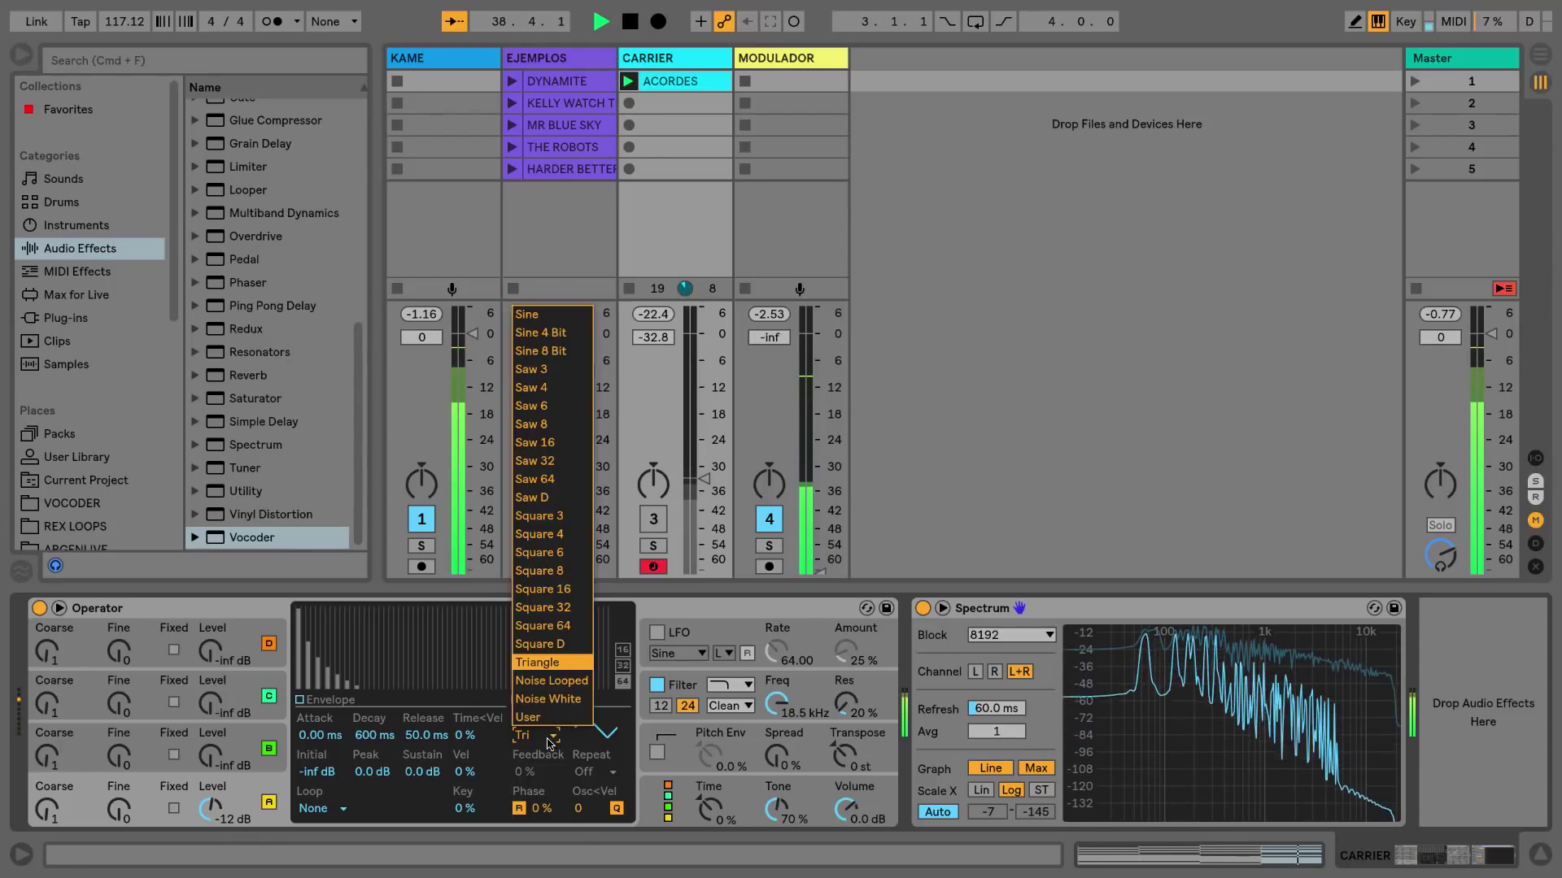
left_click(547, 497)
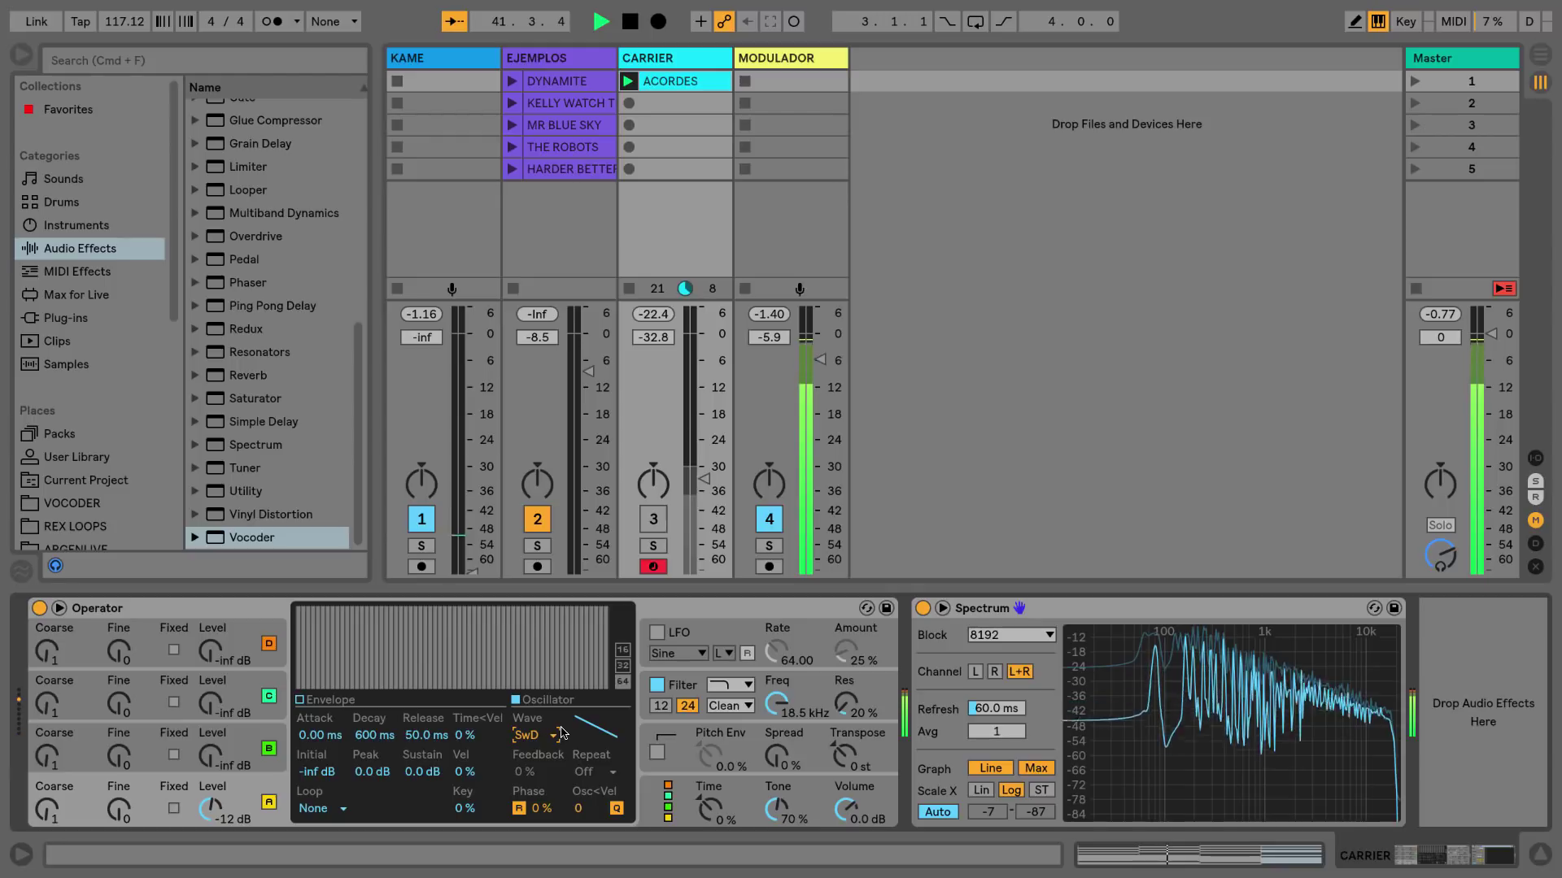
Try the Square D and Sine waveforms on Operator's oscillator A while the vocoder plays.
left_click(536, 737)
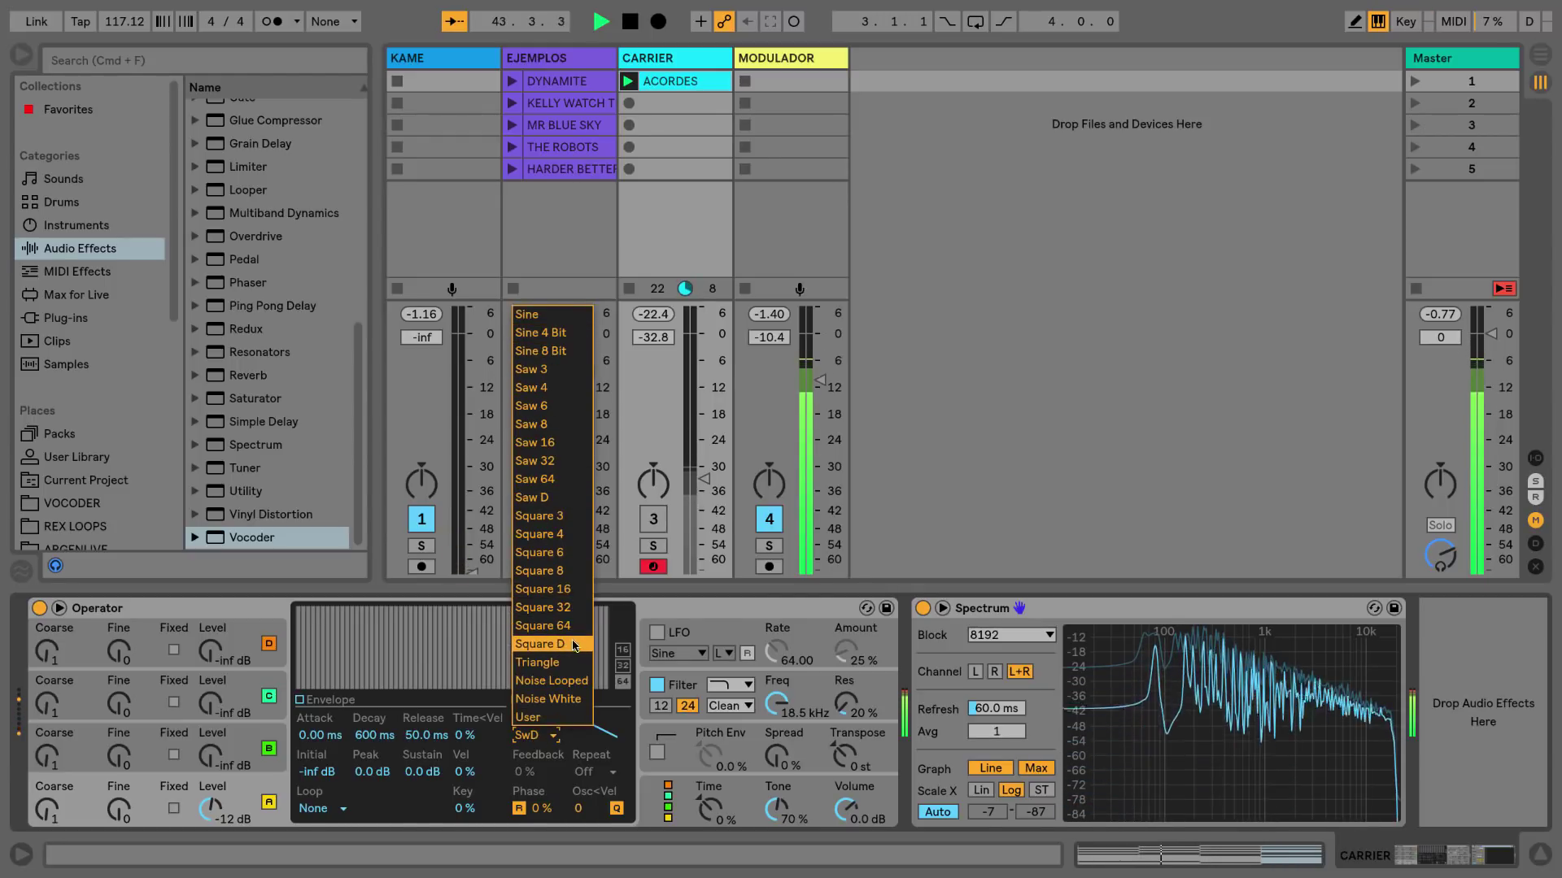
left_click(544, 644)
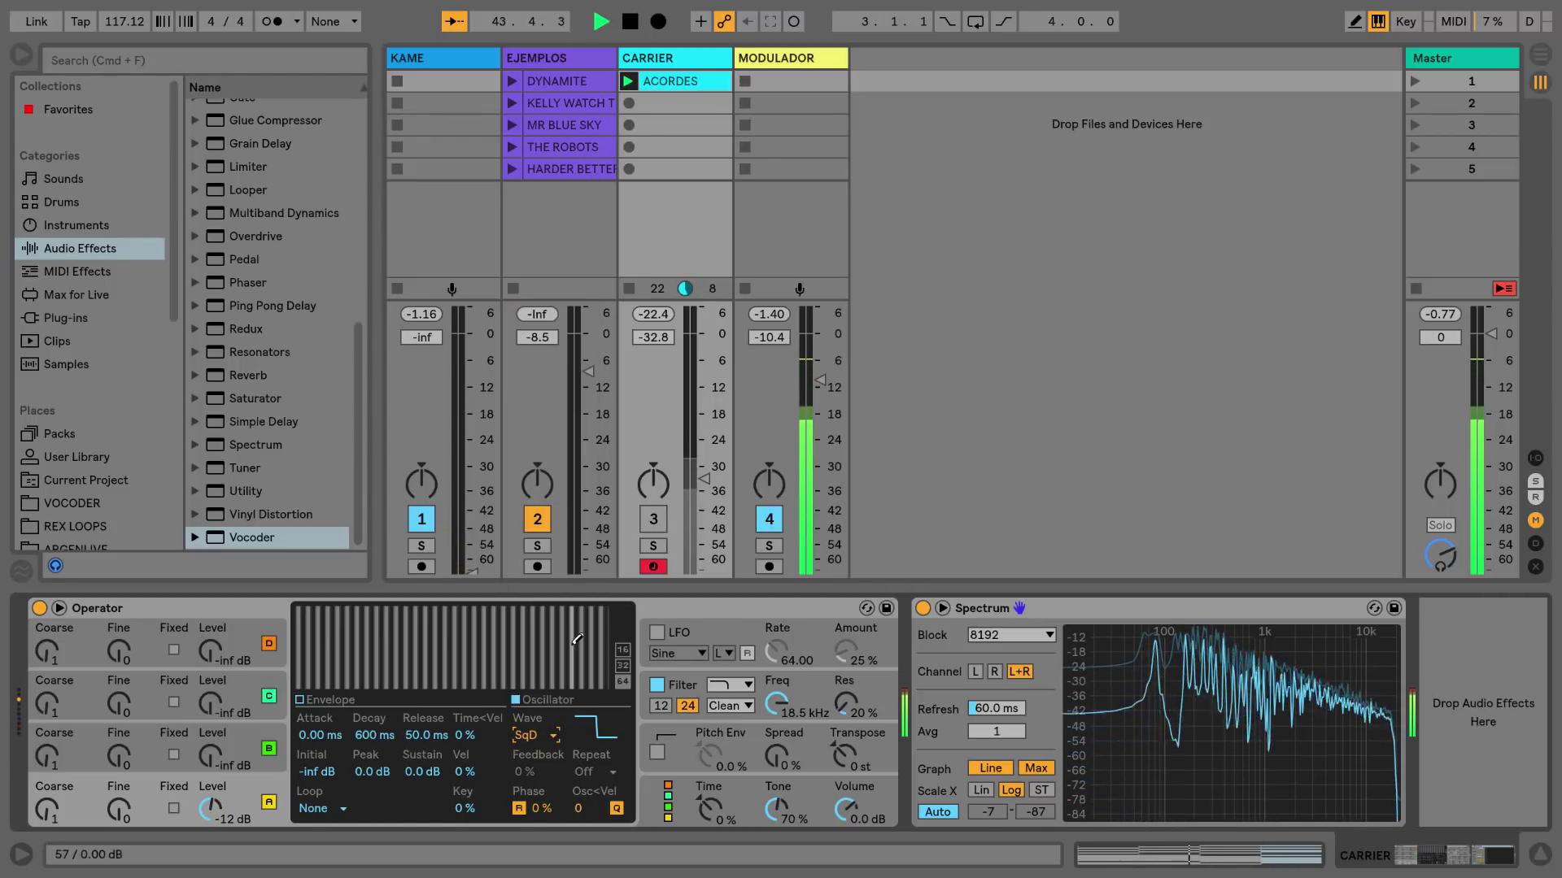
left_click(545, 742)
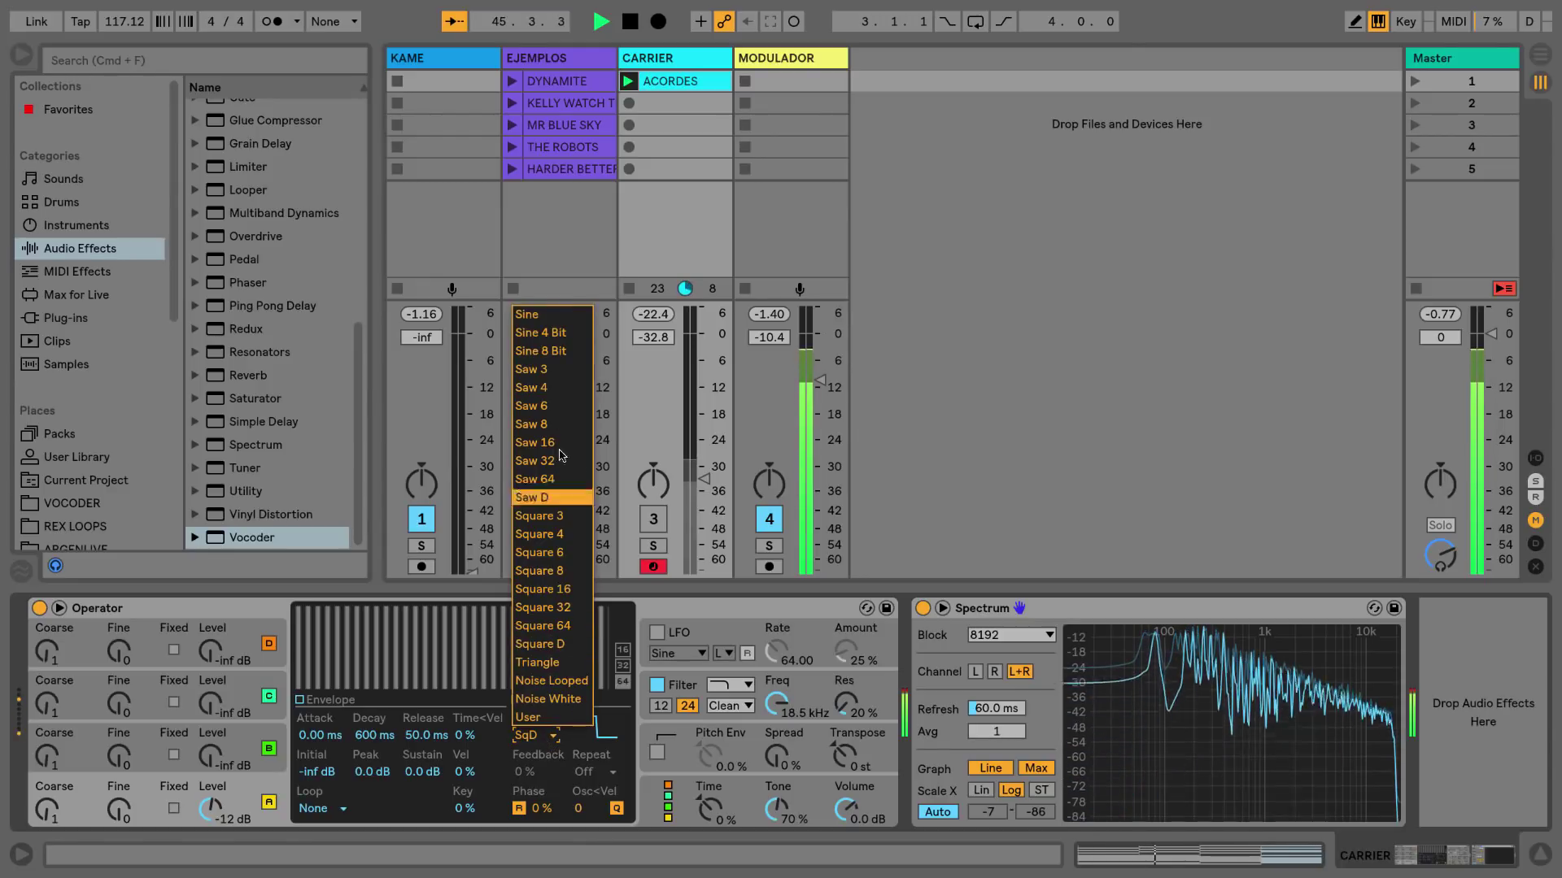
left_click(548, 319)
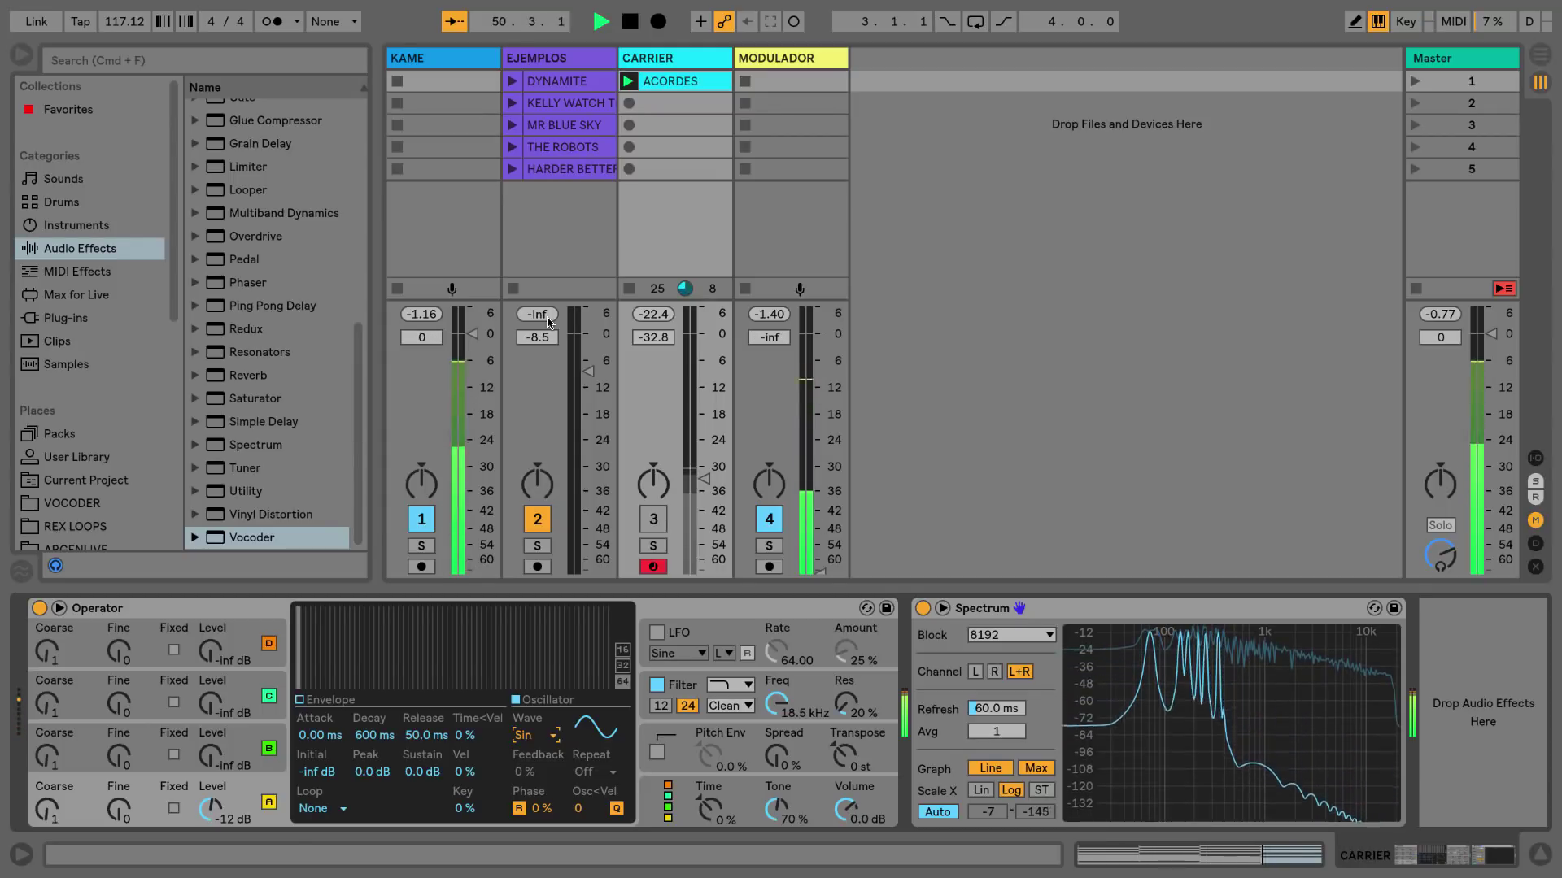
Set Operator's oscillator A waveform back to Square D and display the MODULADOR track's Vocoder.
left_click(537, 735)
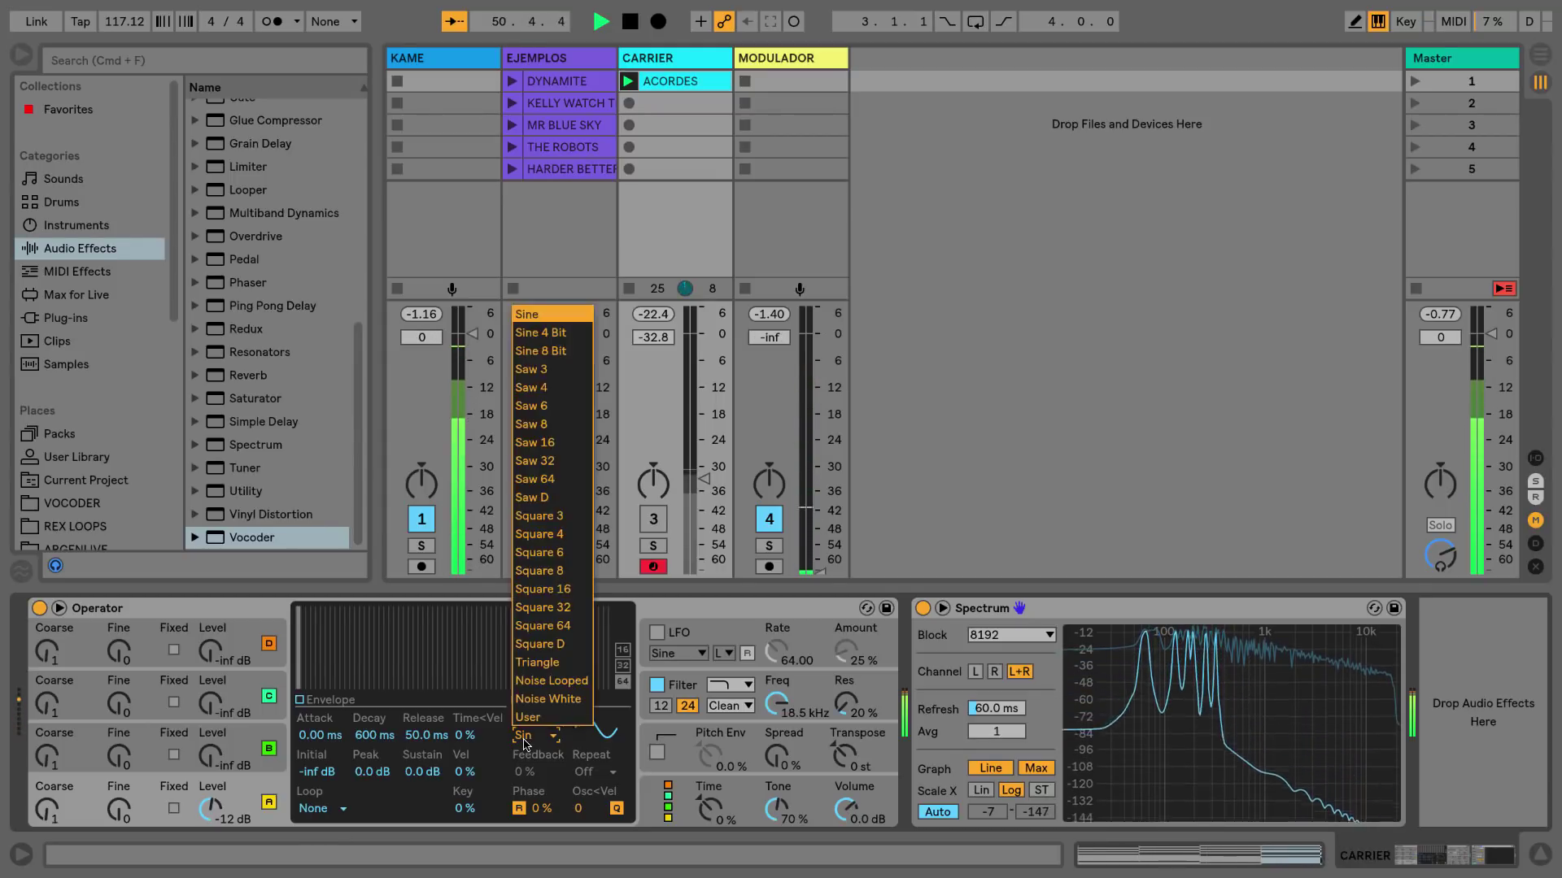
left_click(568, 652)
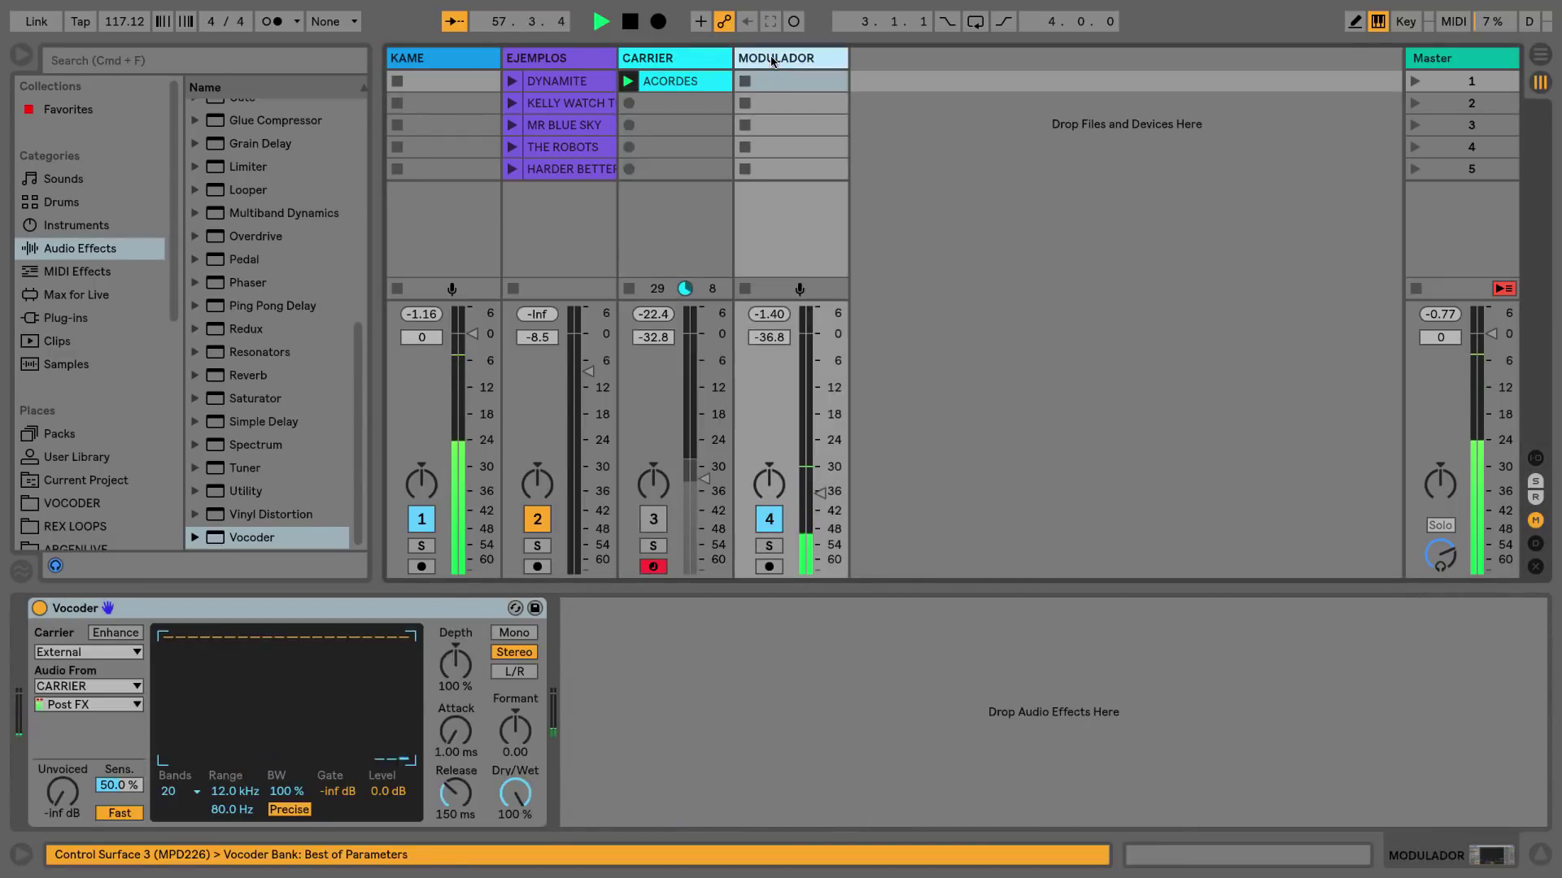
left_click(803, 67)
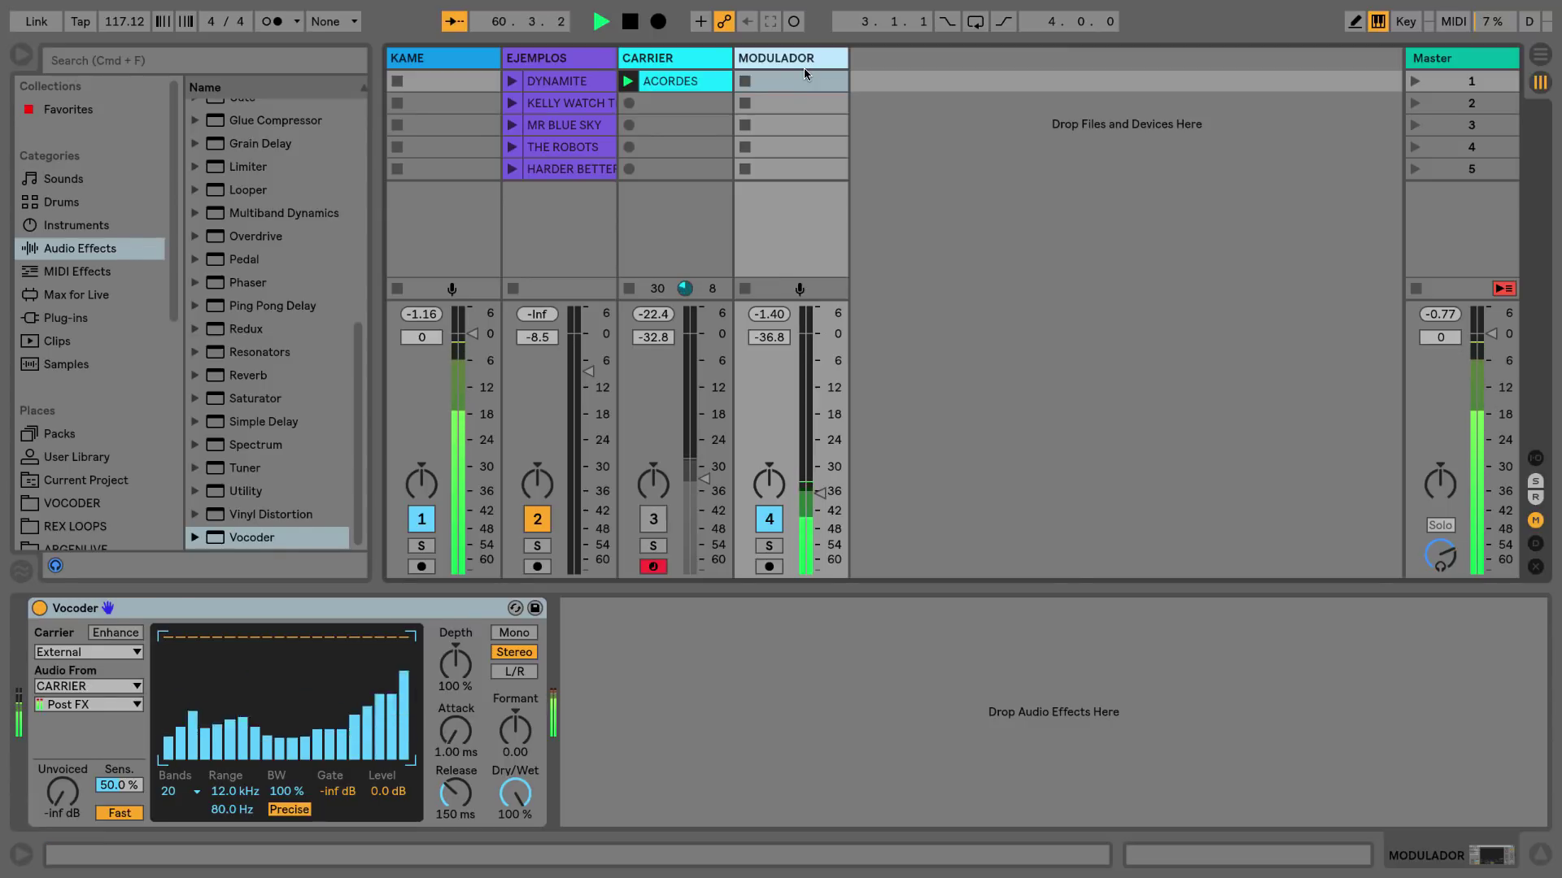
Try Vocoder Formant shifts of about 11.6, 10.6 and -6.20, and reset Formant to 0.00.
left_click(518, 734)
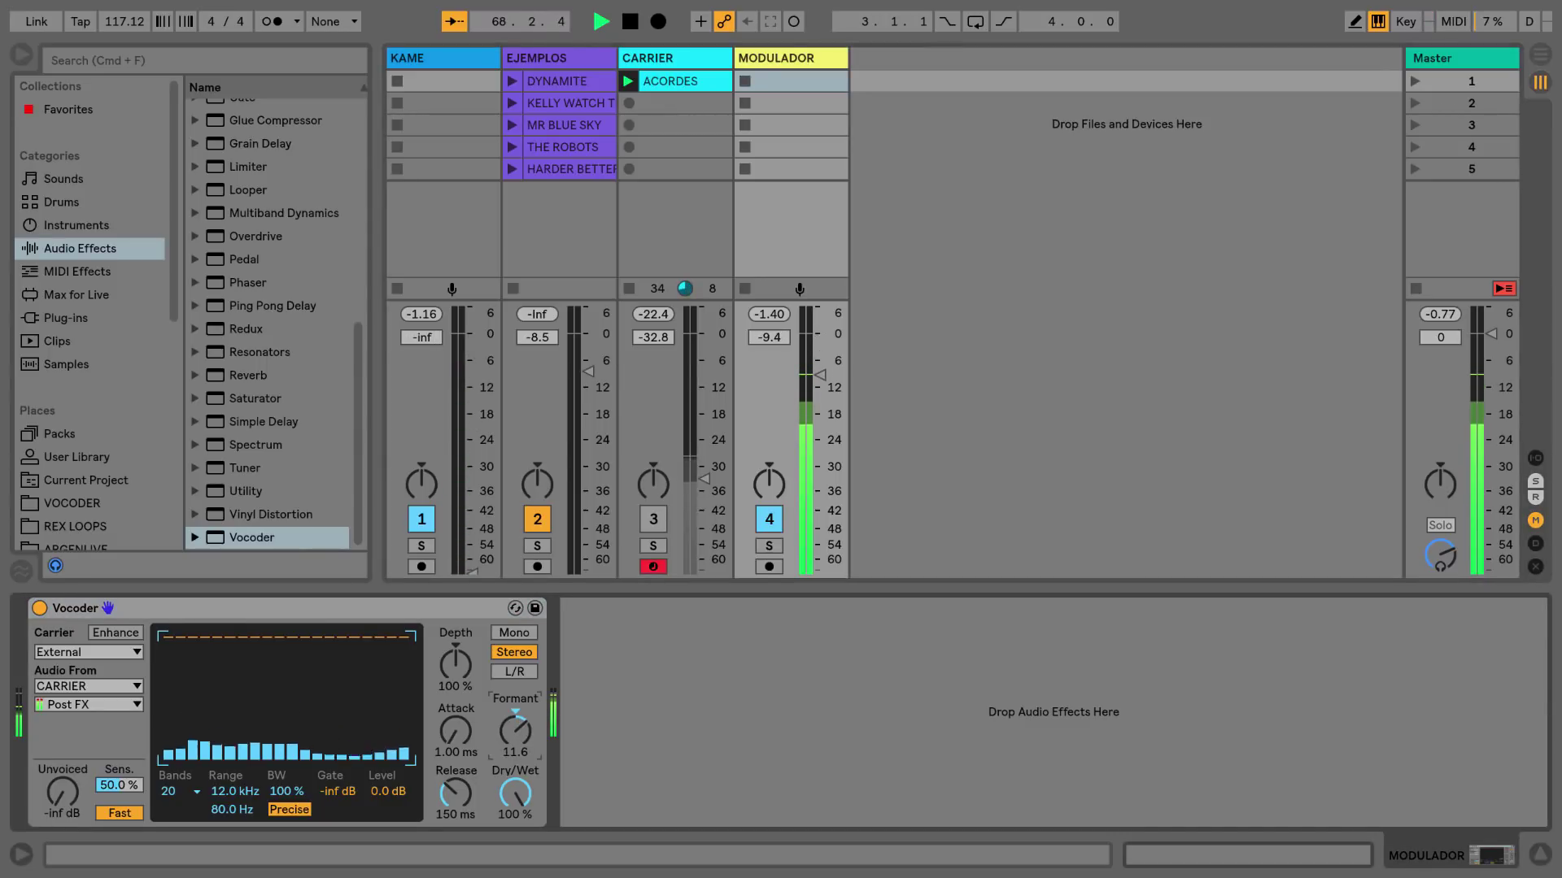
left_click_drag(515, 731, 515, 732)
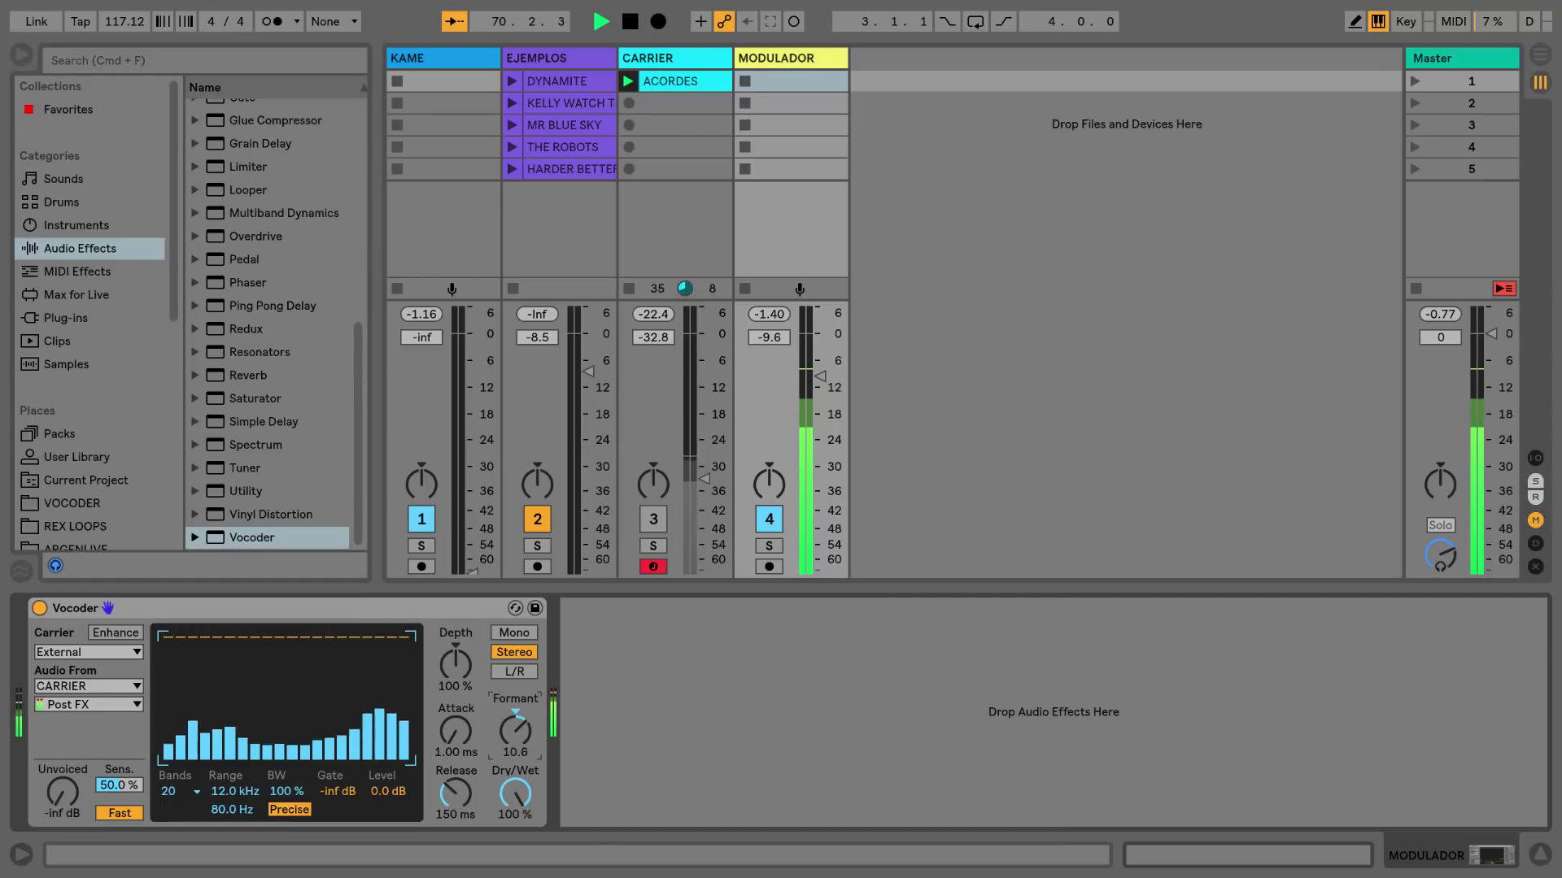
left_click_drag(514, 732, 515, 735)
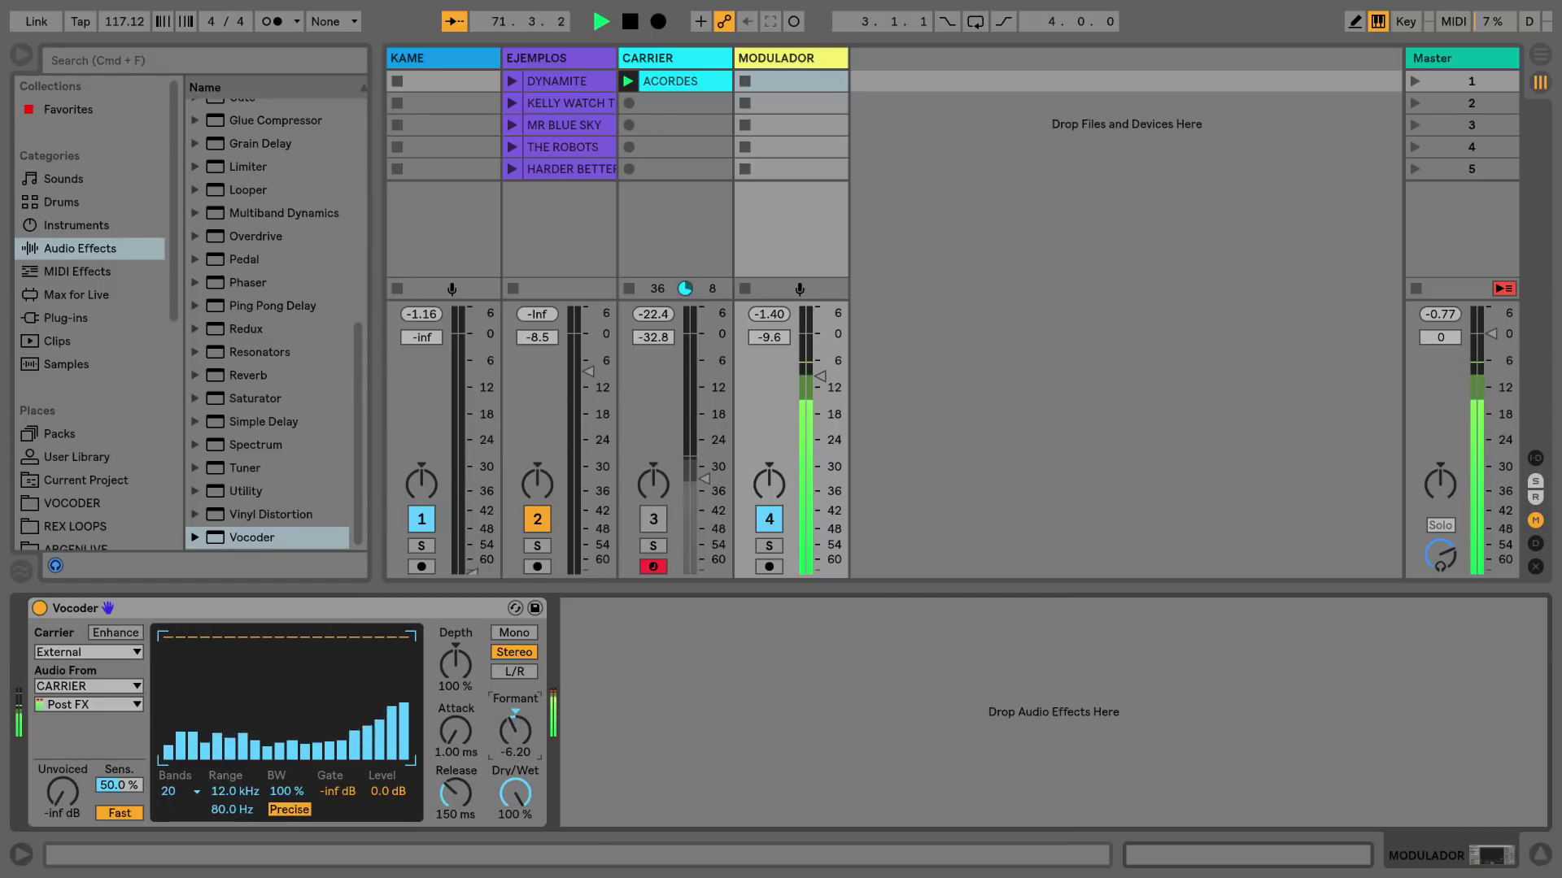
double_click(510, 738)
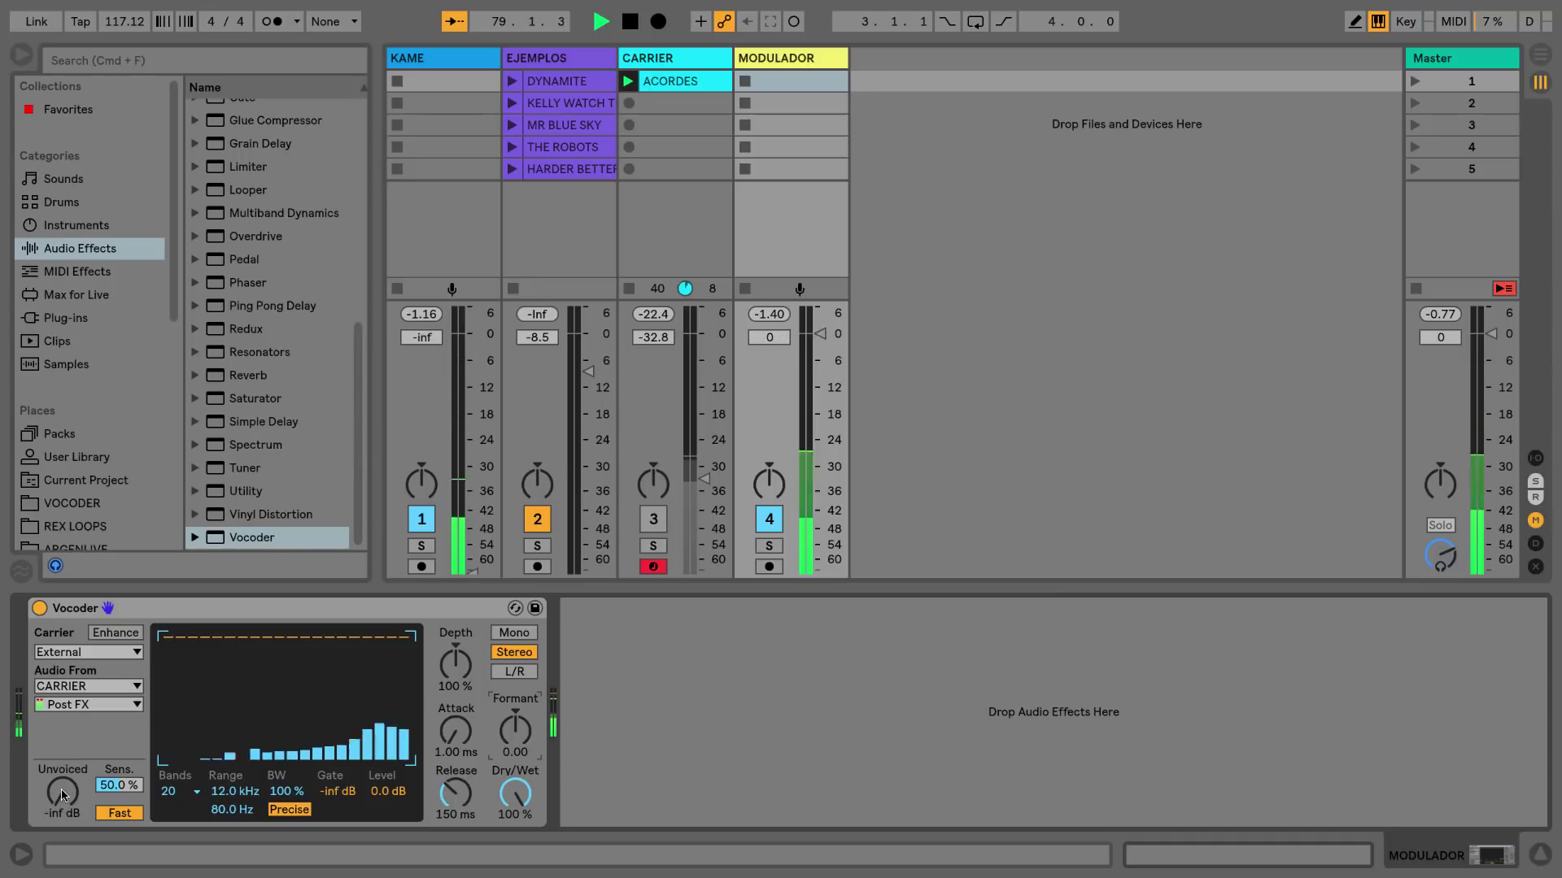
Raise the Vocoder's Unvoiced level to -23 dB and set its Bands to 4.
mouse_move(61, 789)
left_mouse_down()
mouse_move(61, 761)
mouse_move(61, 785)
left_mouse_up()
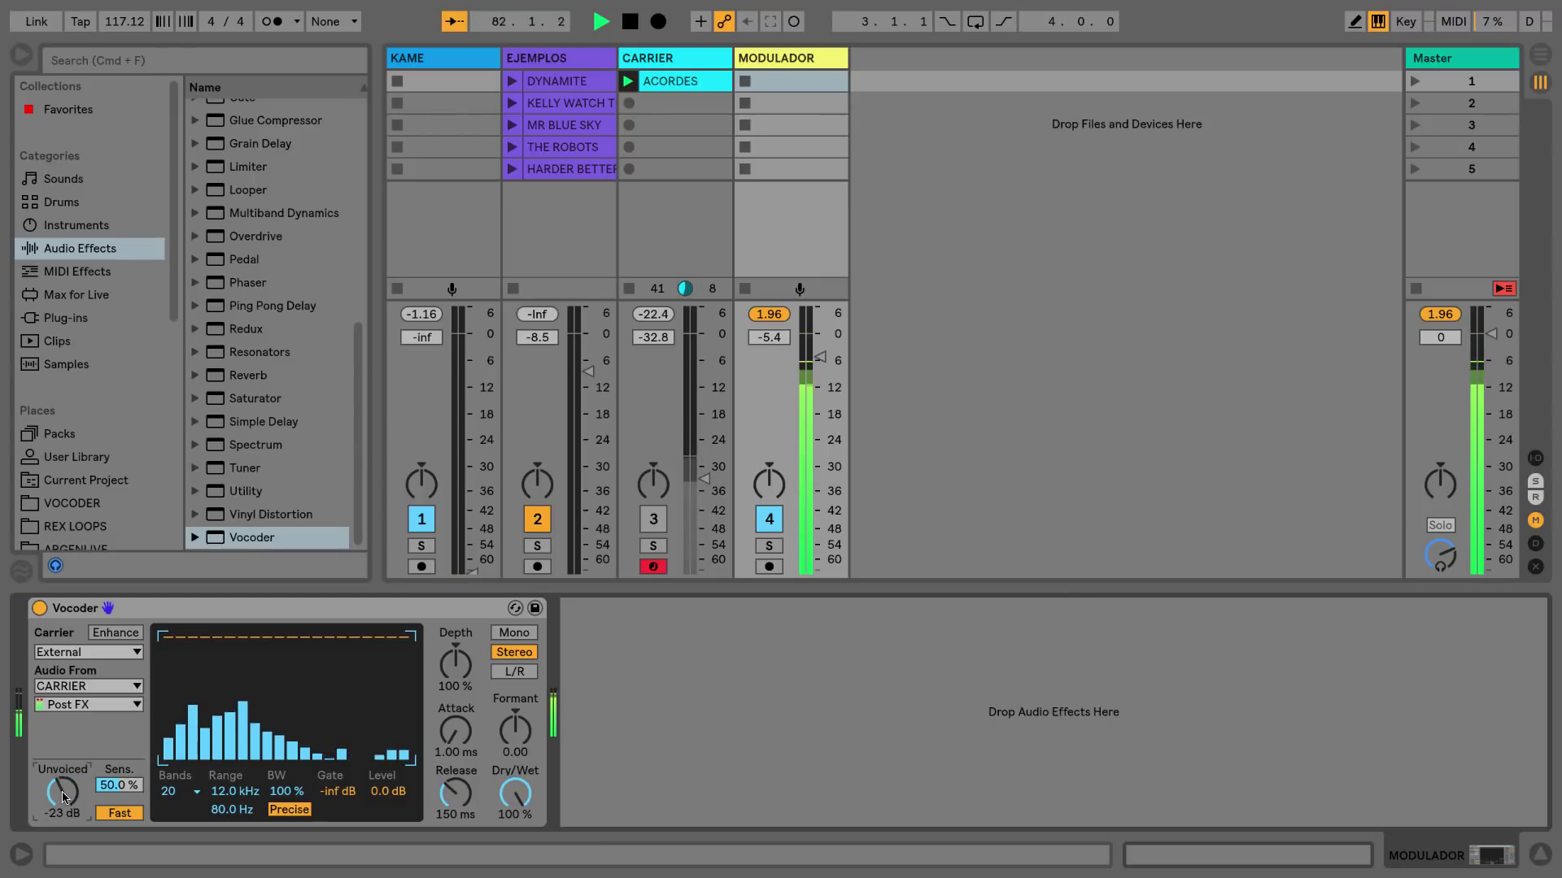
left_click(172, 794)
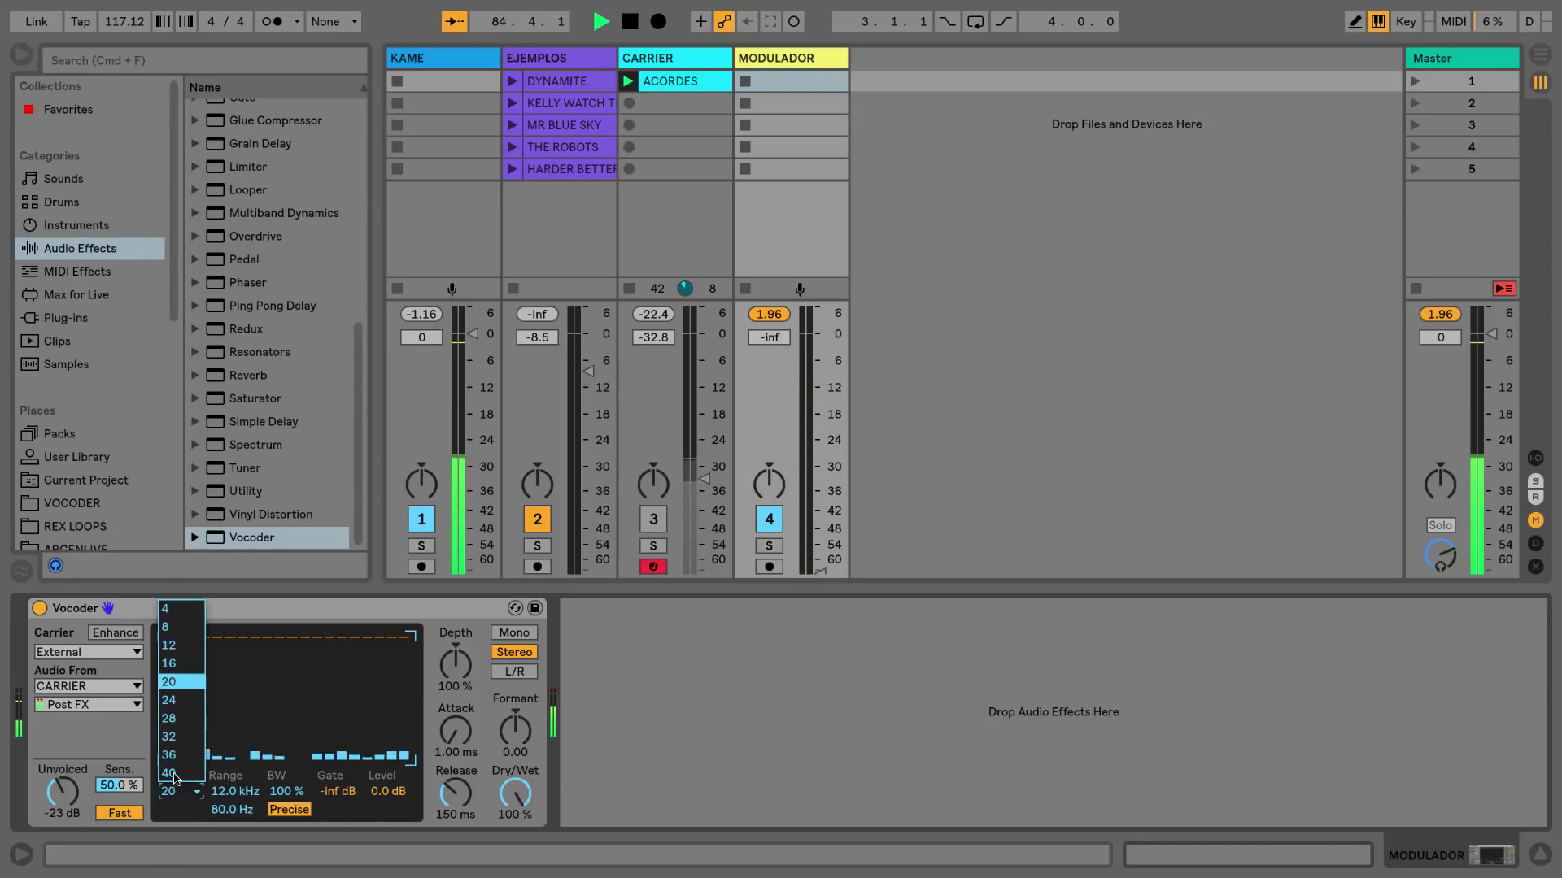
left_click(168, 614)
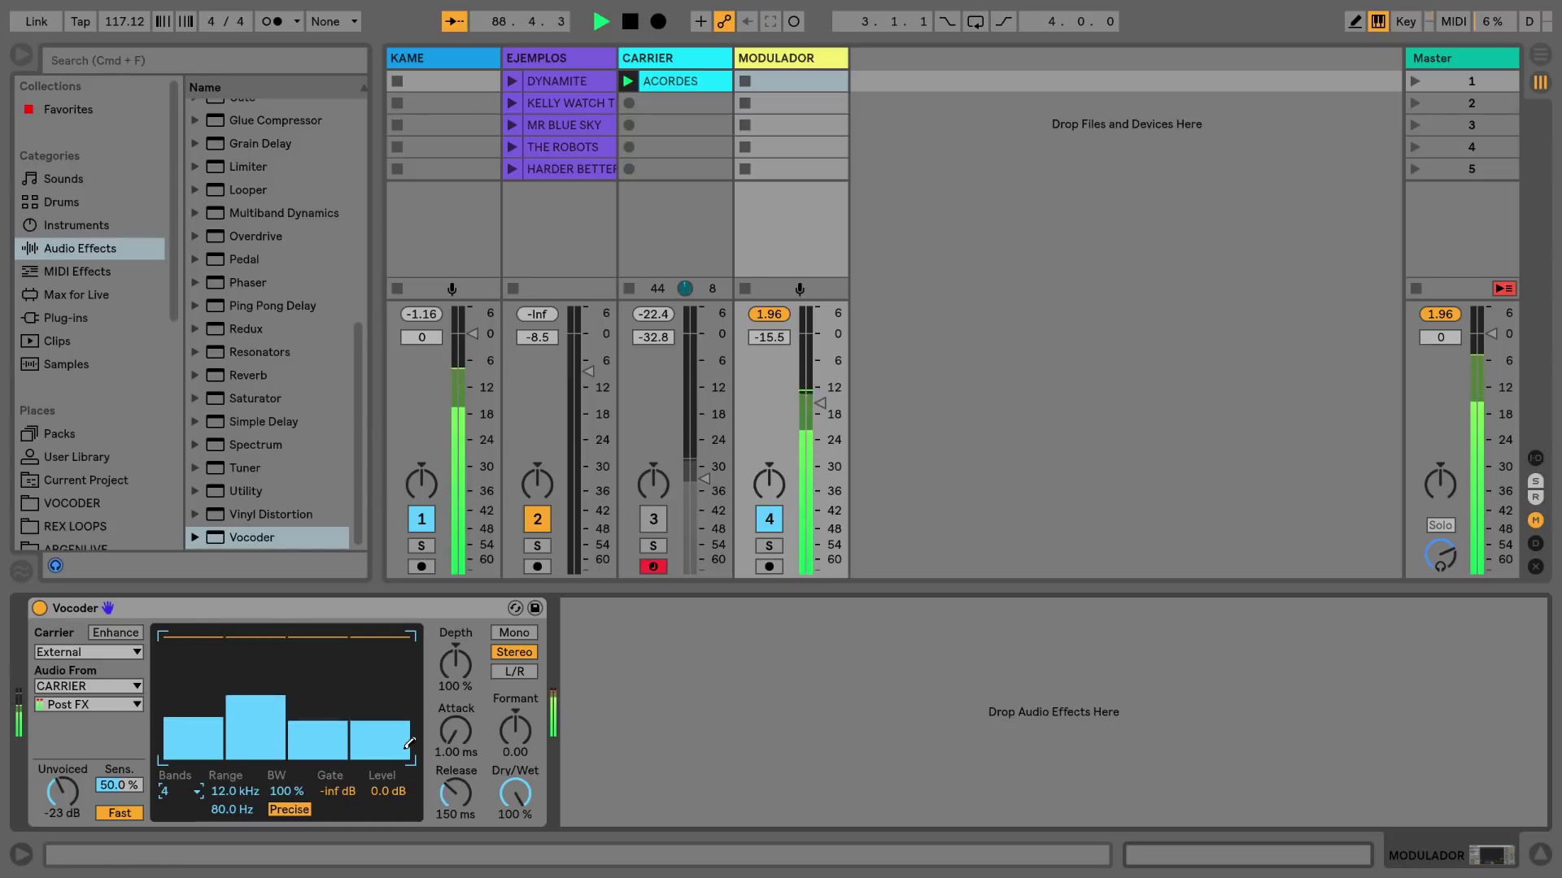
Try the Vocoder with 8 and 16 filter bands.
left_click(169, 800)
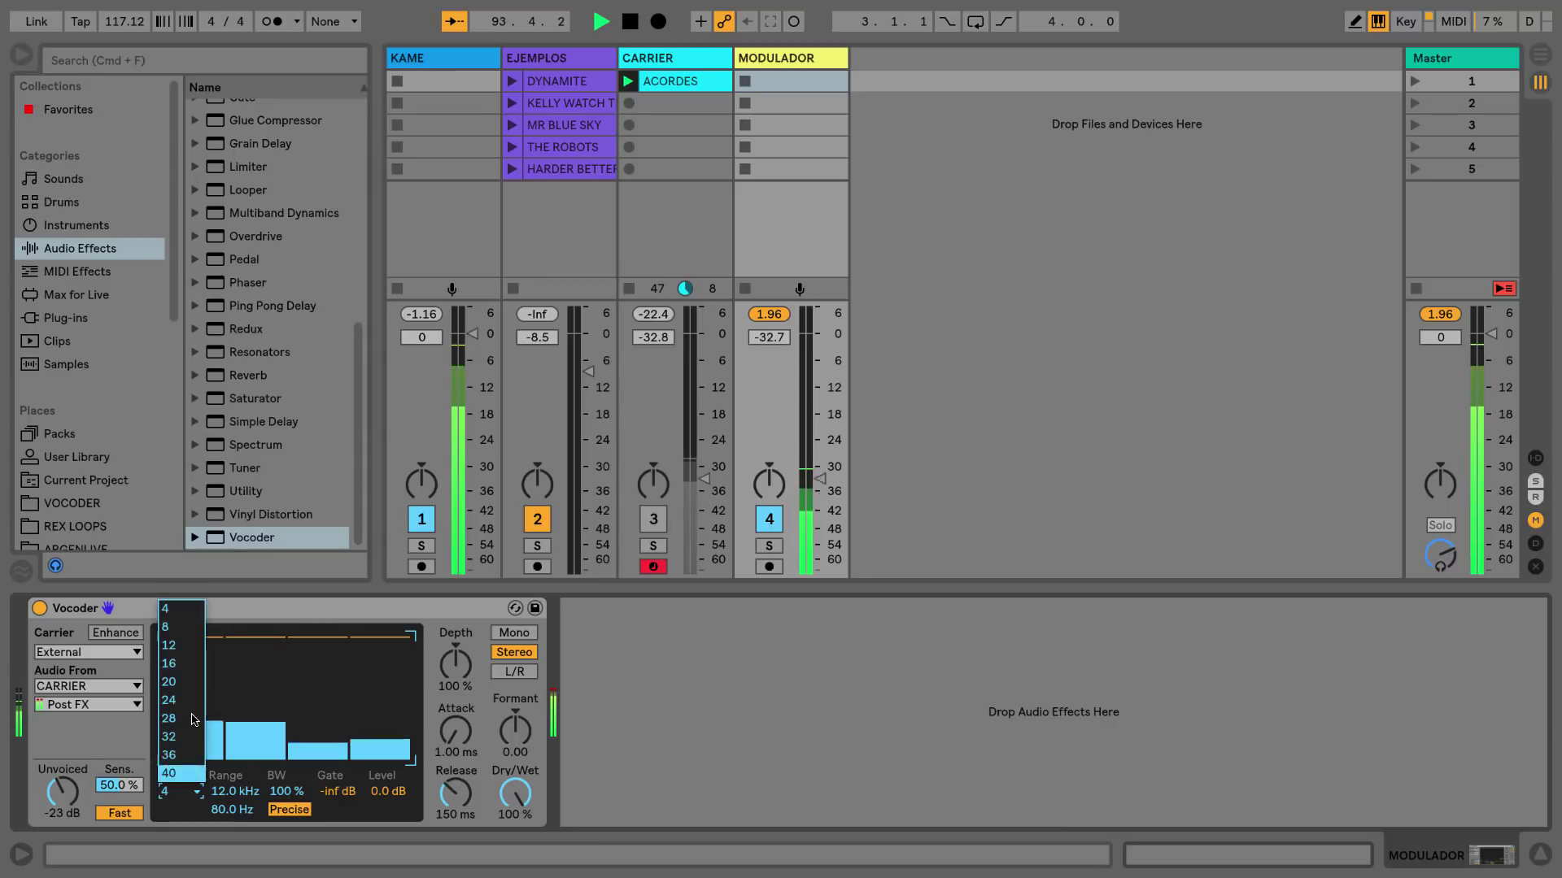
left_click(176, 630)
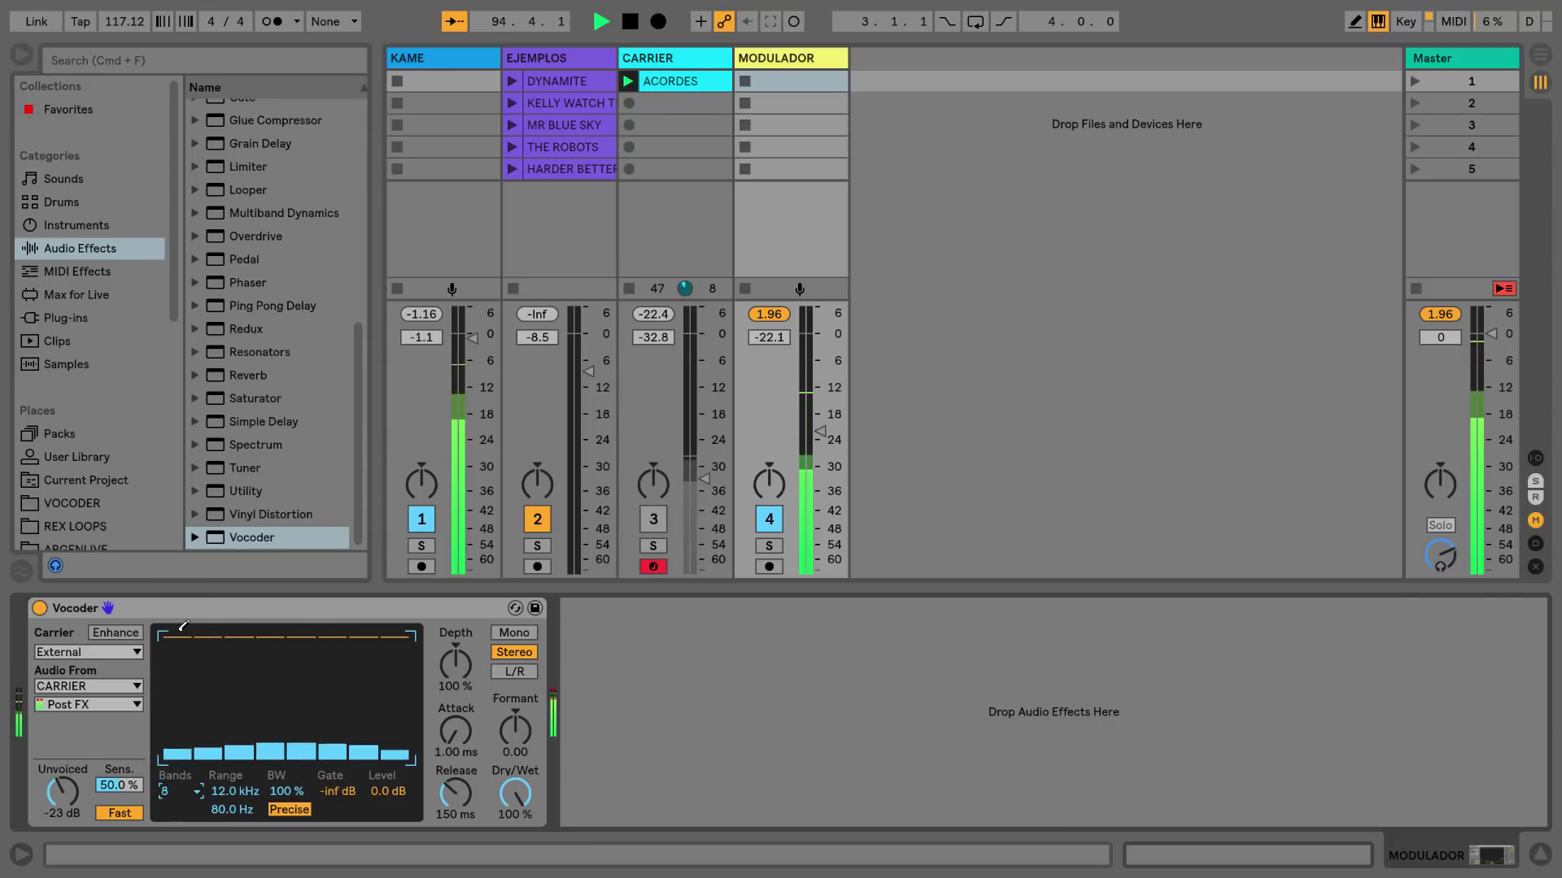
left_click(184, 799)
left_click(180, 662)
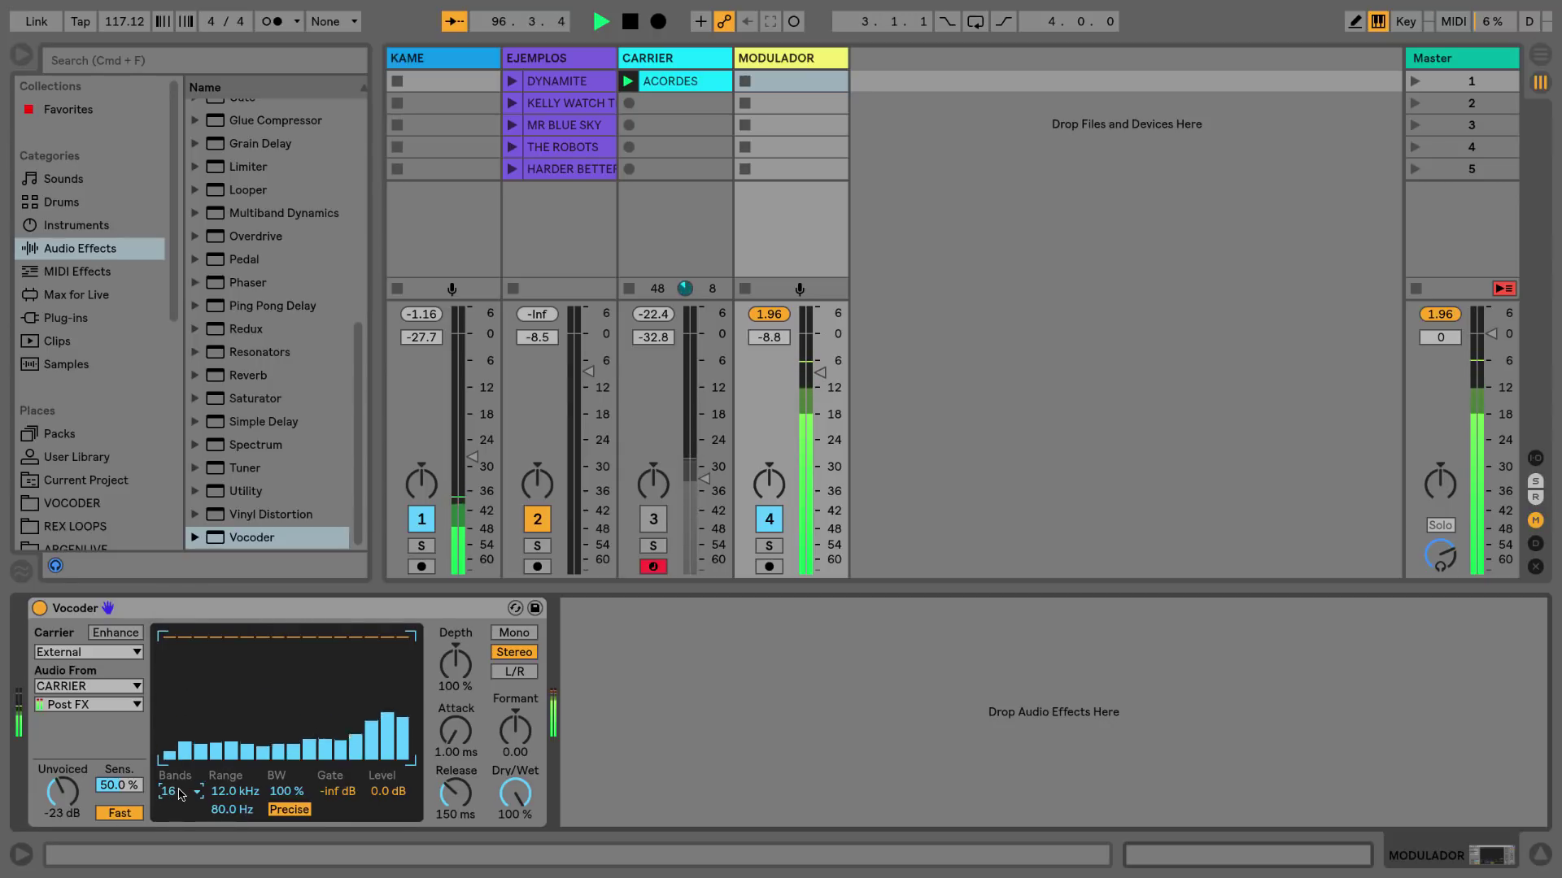
Try 24 filter bands on the Vocoder, and set Bands to 32.
left_click(179, 794)
left_click(175, 702)
left_click(173, 798)
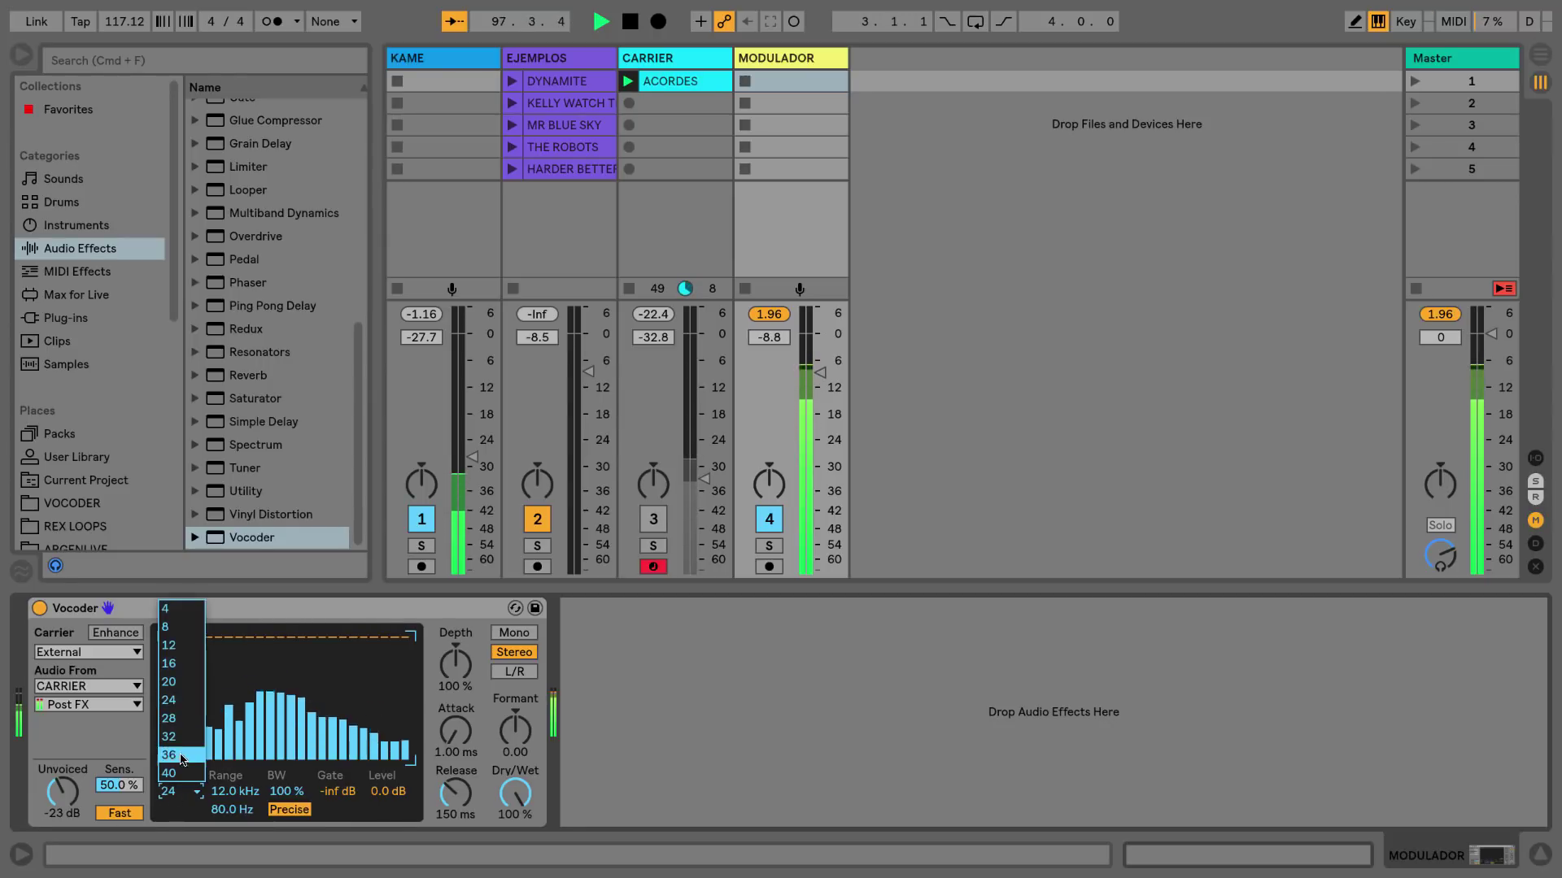
left_click(182, 740)
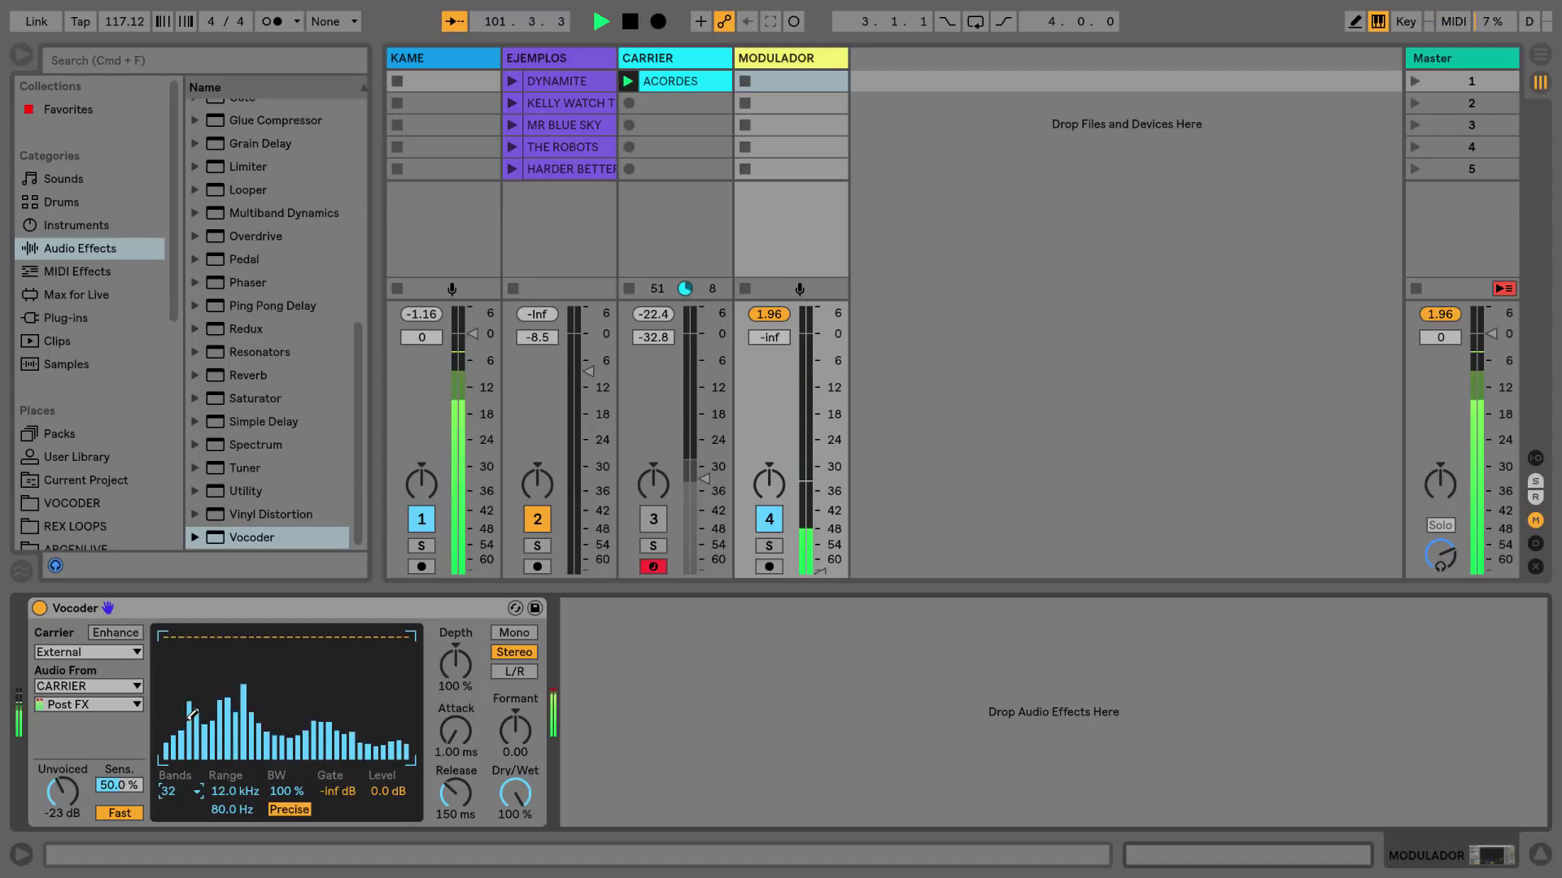
left_click(180, 795)
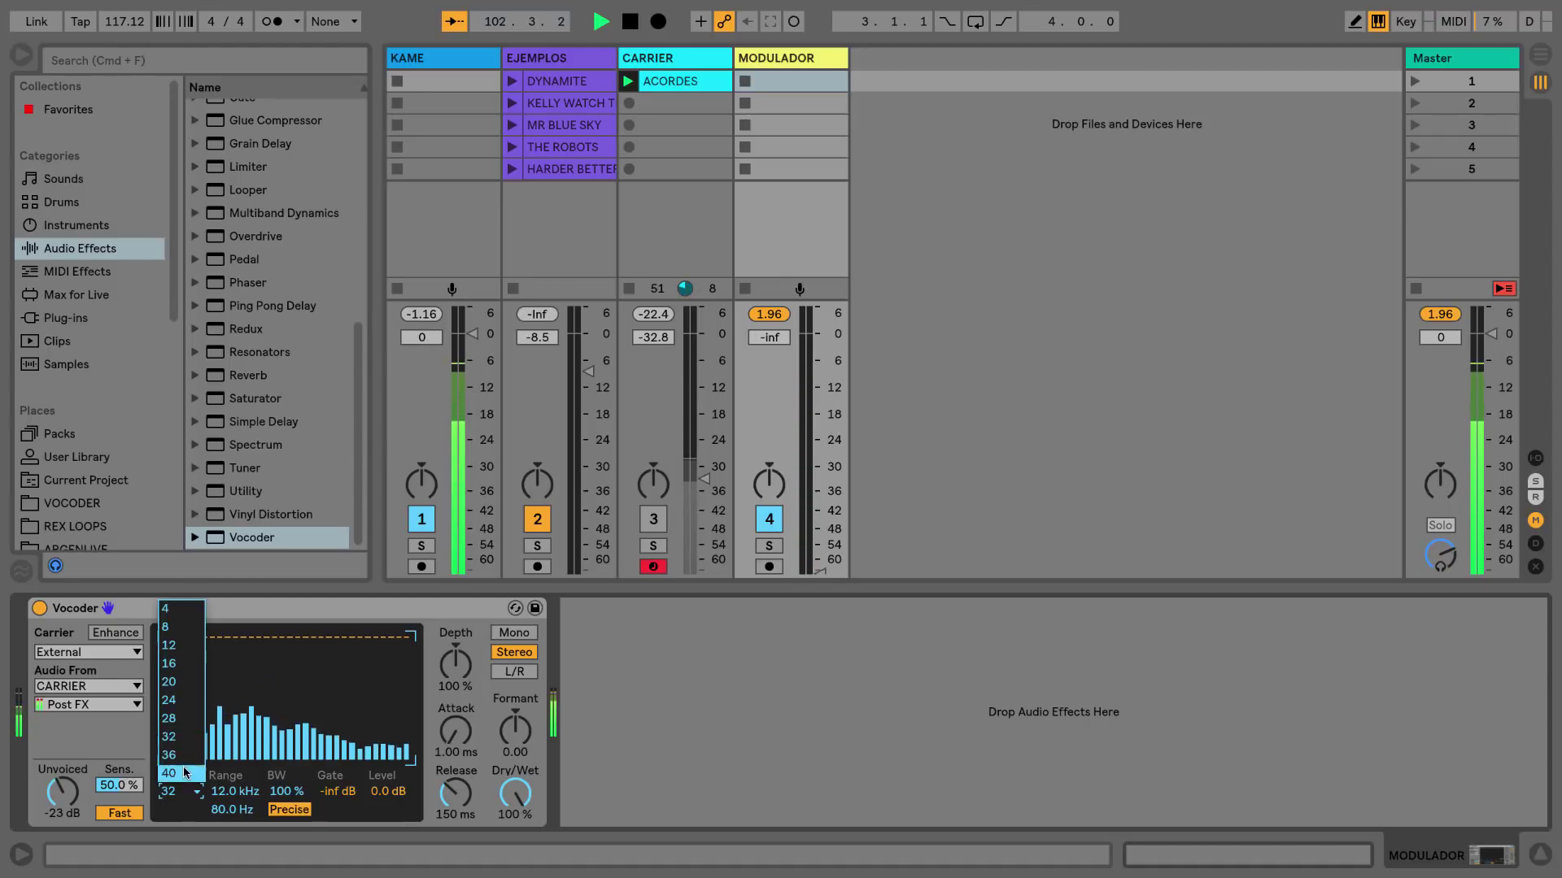
left_click(179, 682)
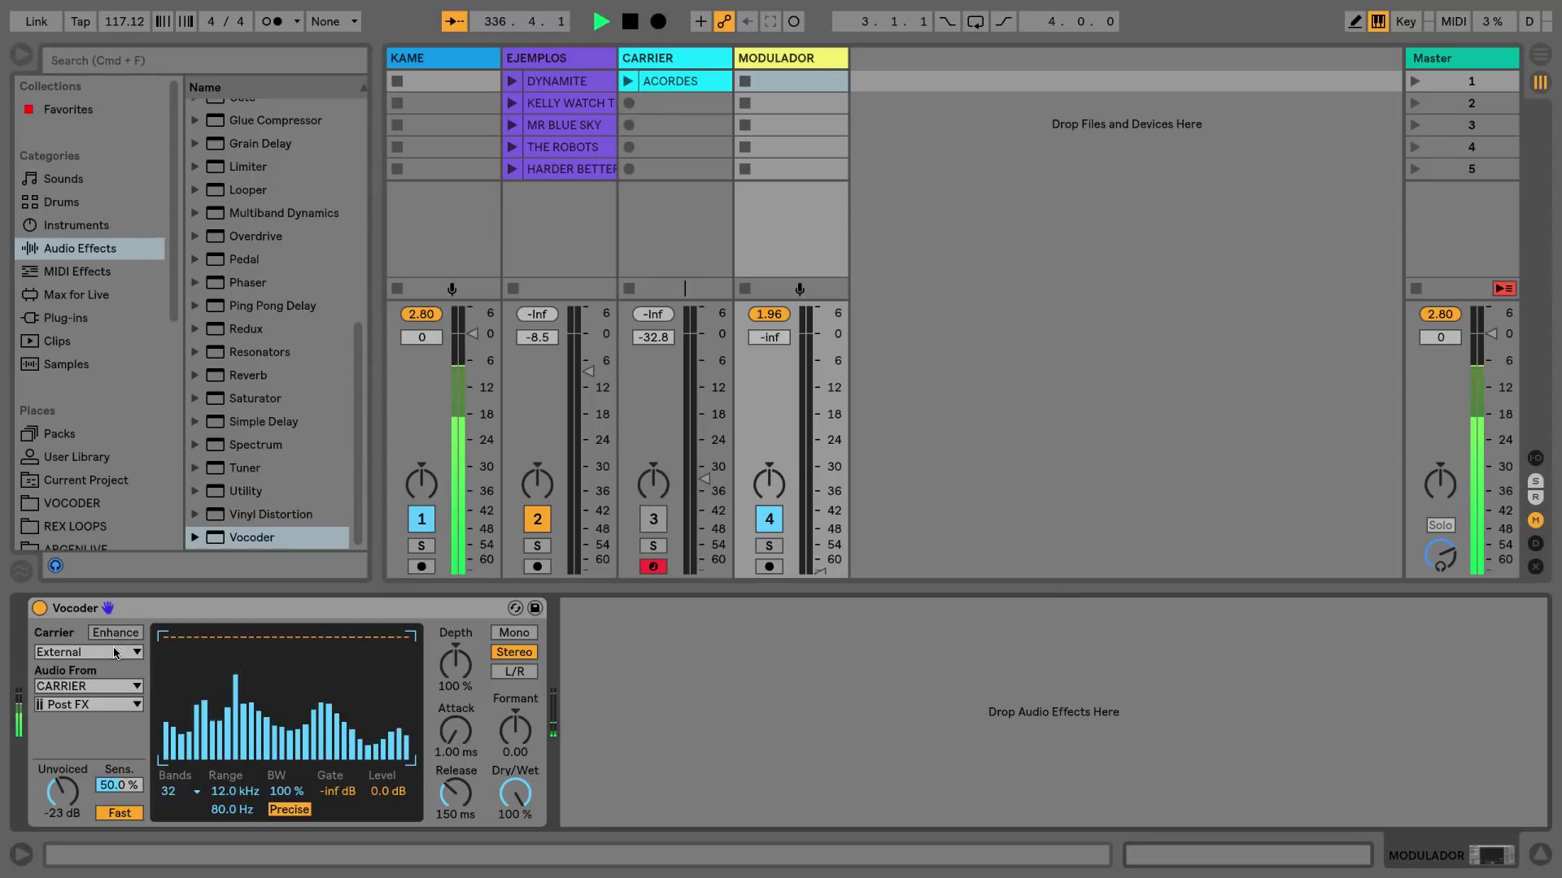
Try the Noise, Pitch Tracking and Modulator carrier types in the MODULADOR track's Vocoder.
left_click(114, 651)
left_click(109, 671)
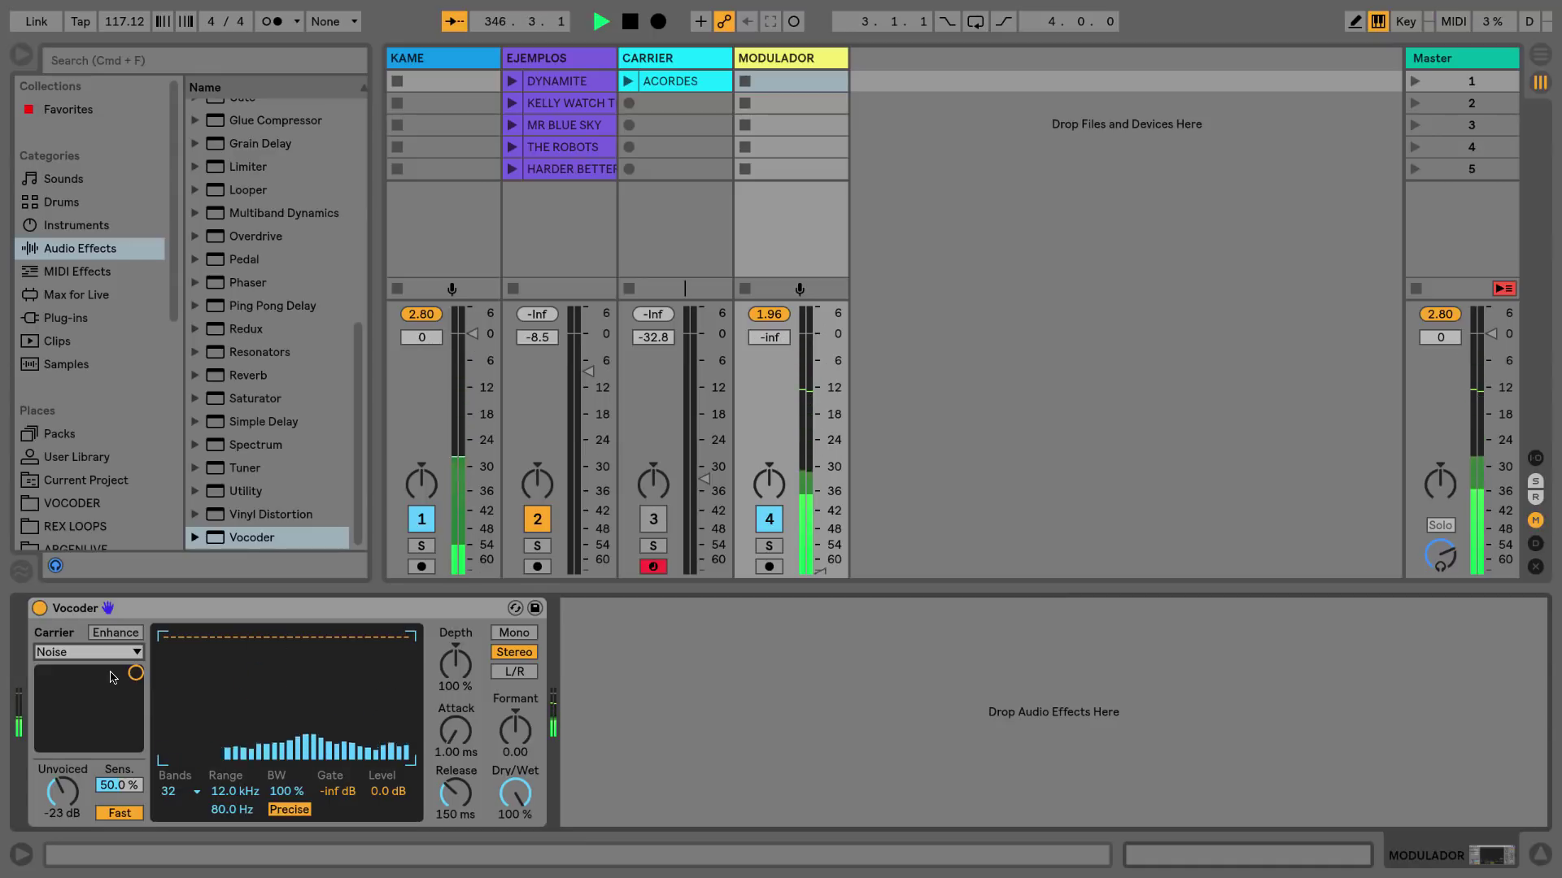
left_click(118, 653)
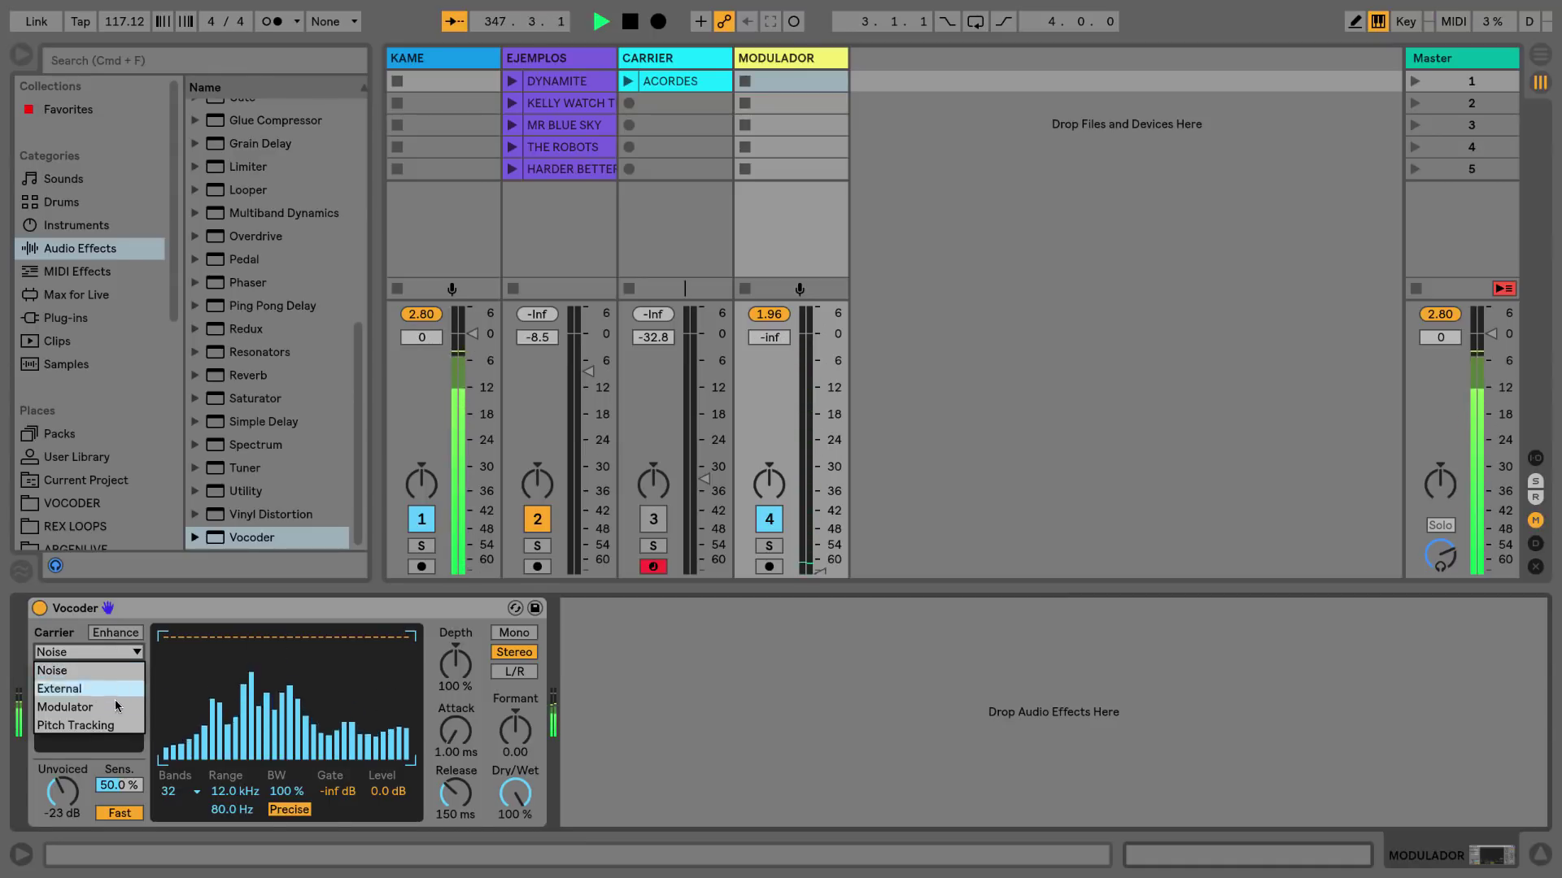
left_click(120, 726)
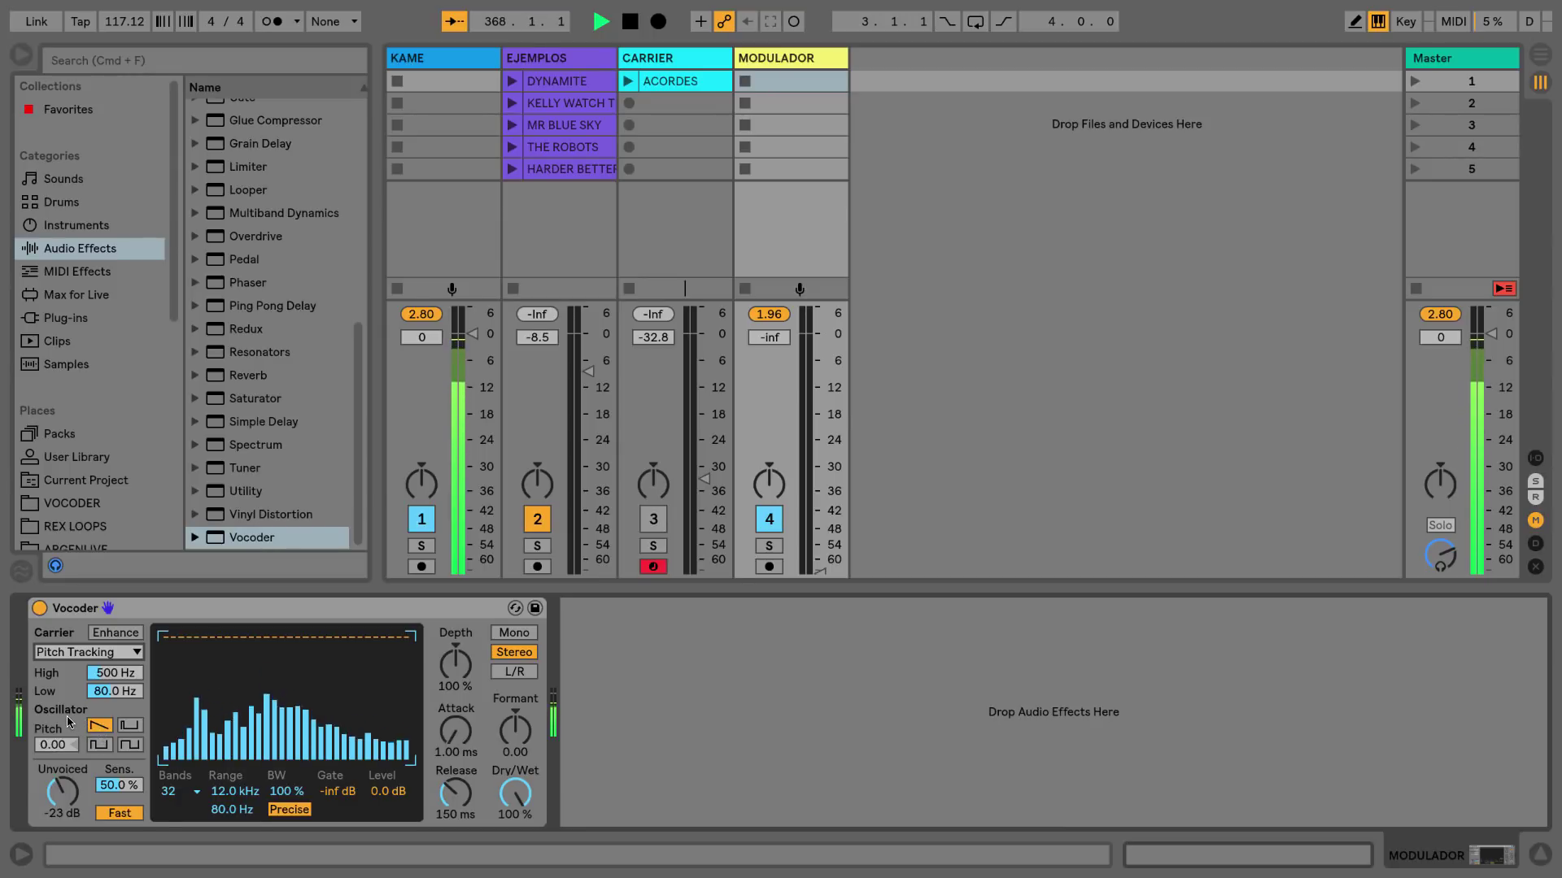
left_click(90, 654)
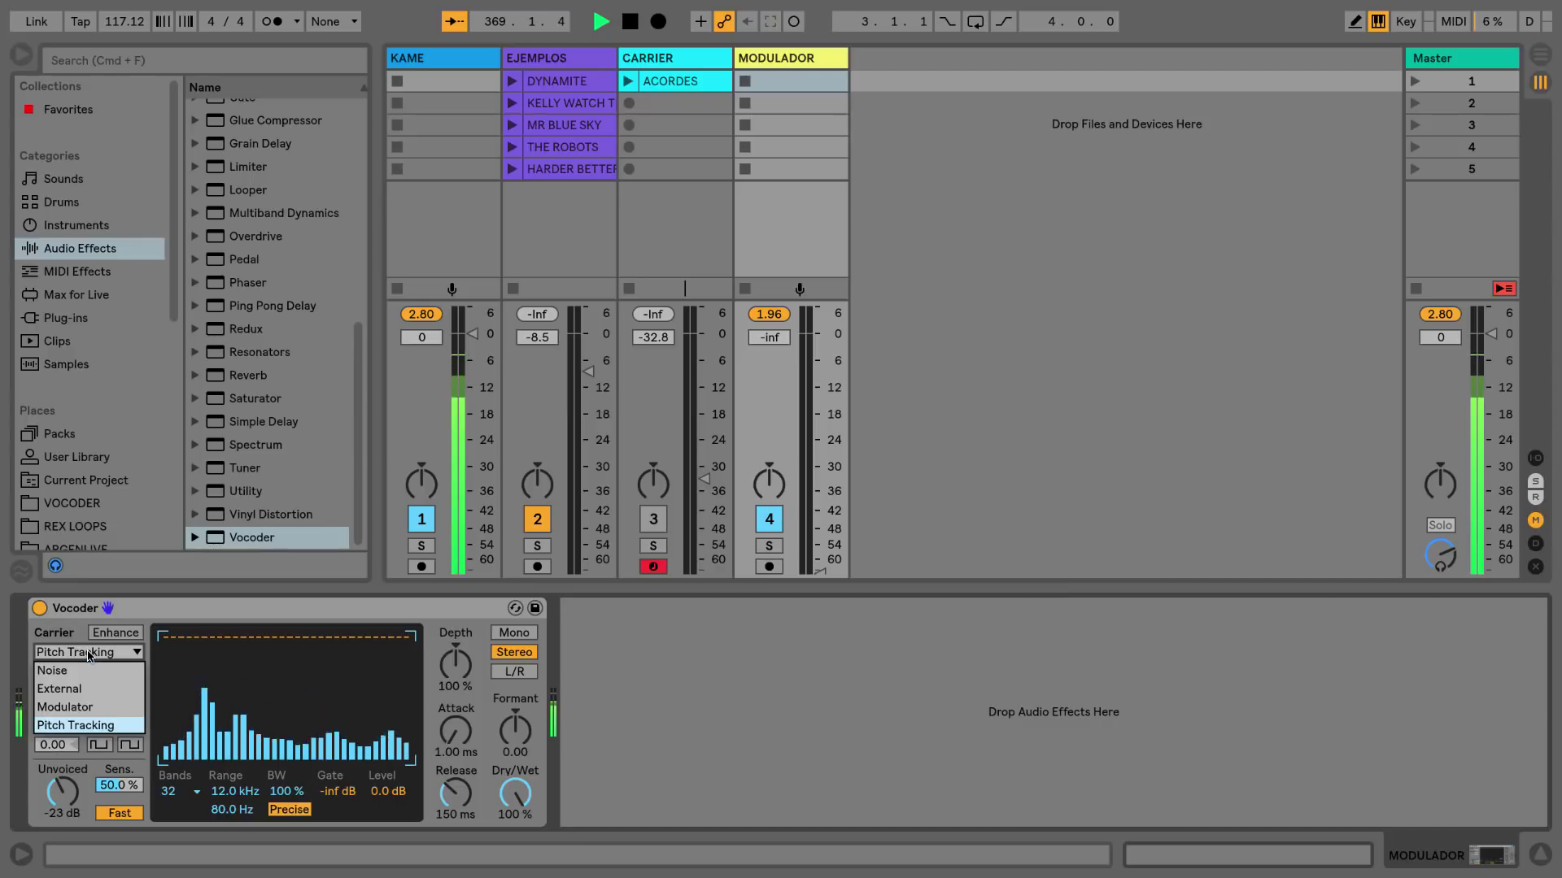
left_click(89, 708)
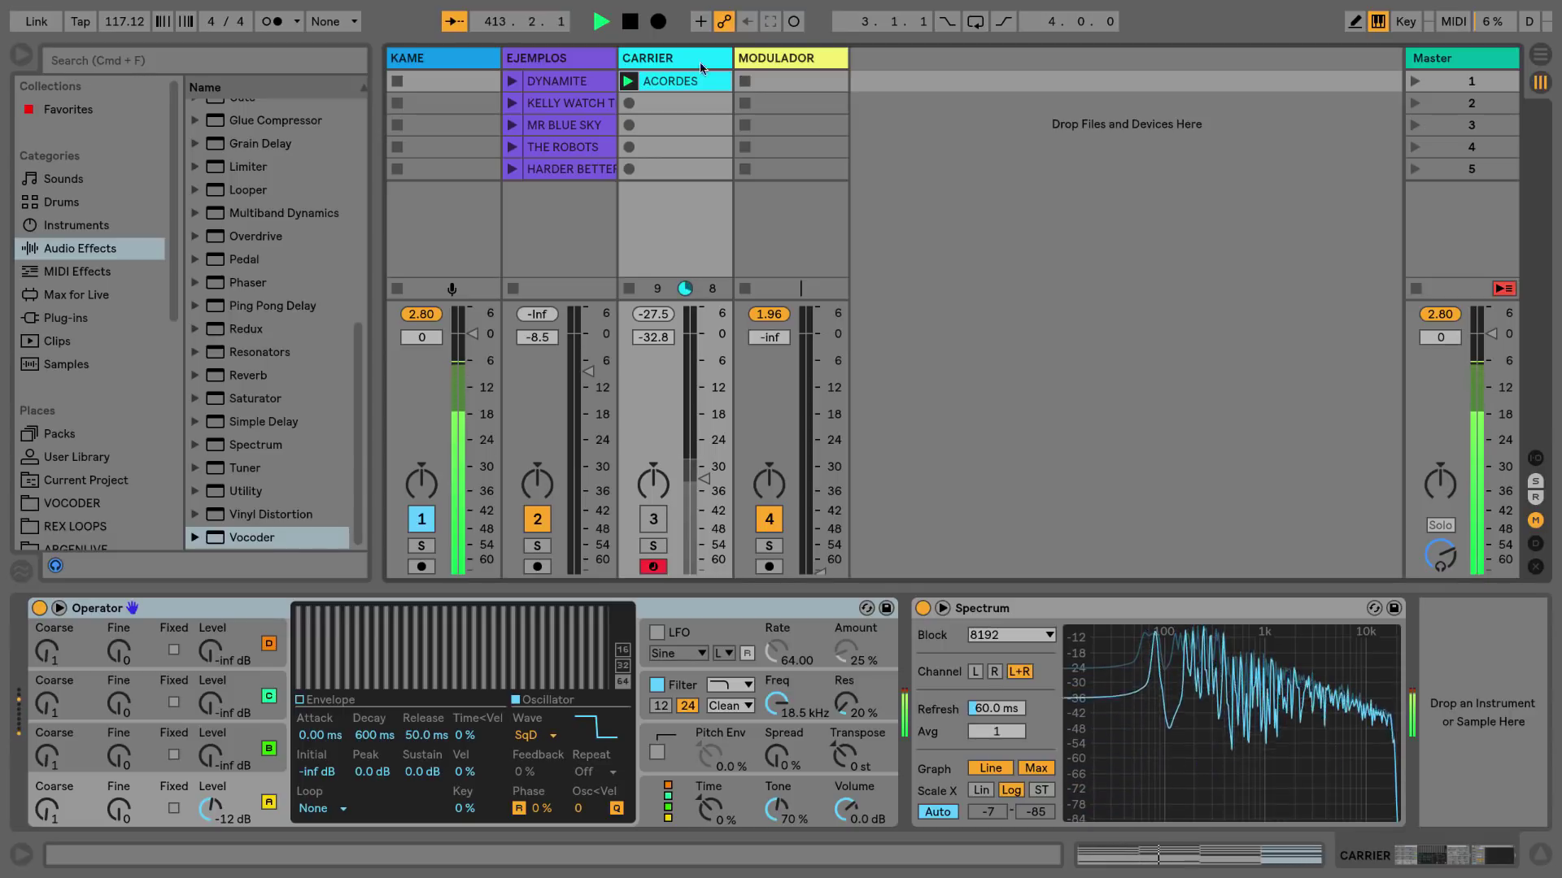
Load the Hse01_Basics drum loop from the VOCODER folder into MODULADOR's first clip slot and launch it.
left_click(77, 503)
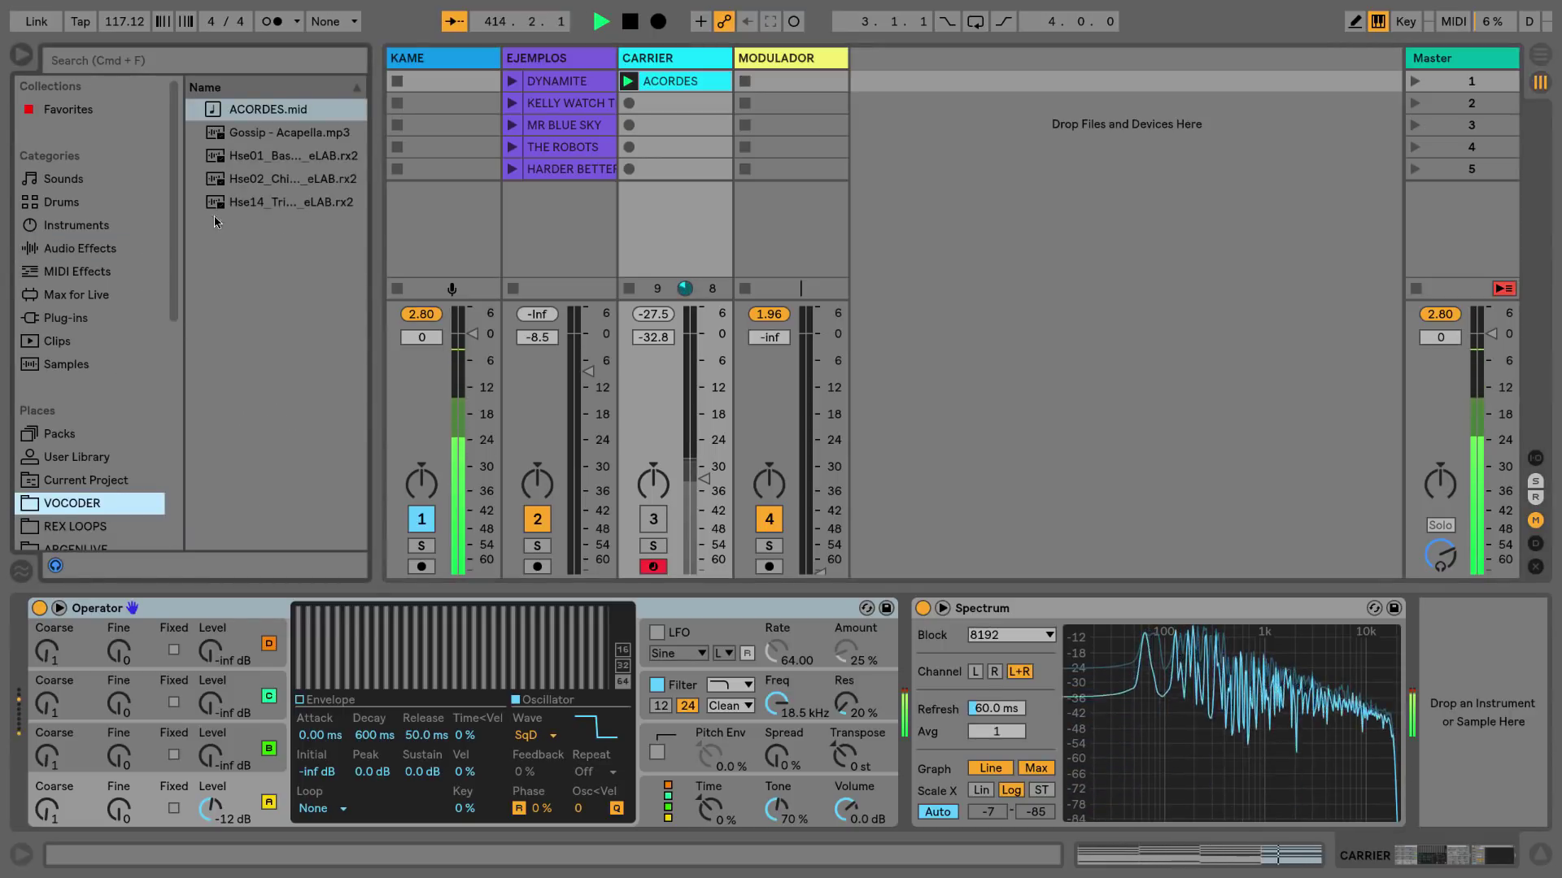
left_click_drag(276, 163, 769, 81)
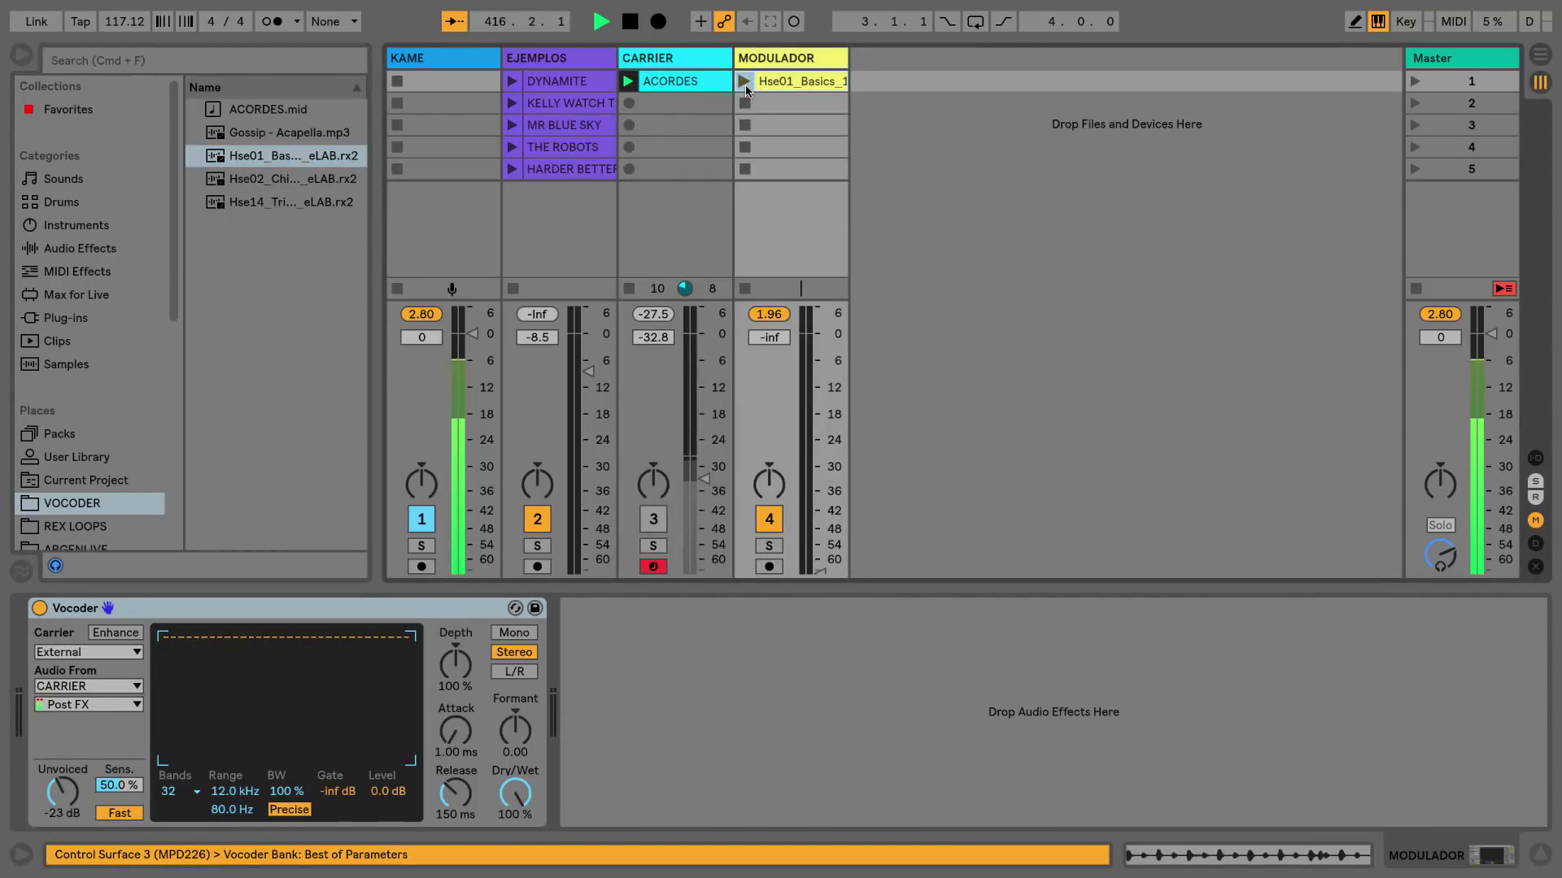
left_click(744, 82)
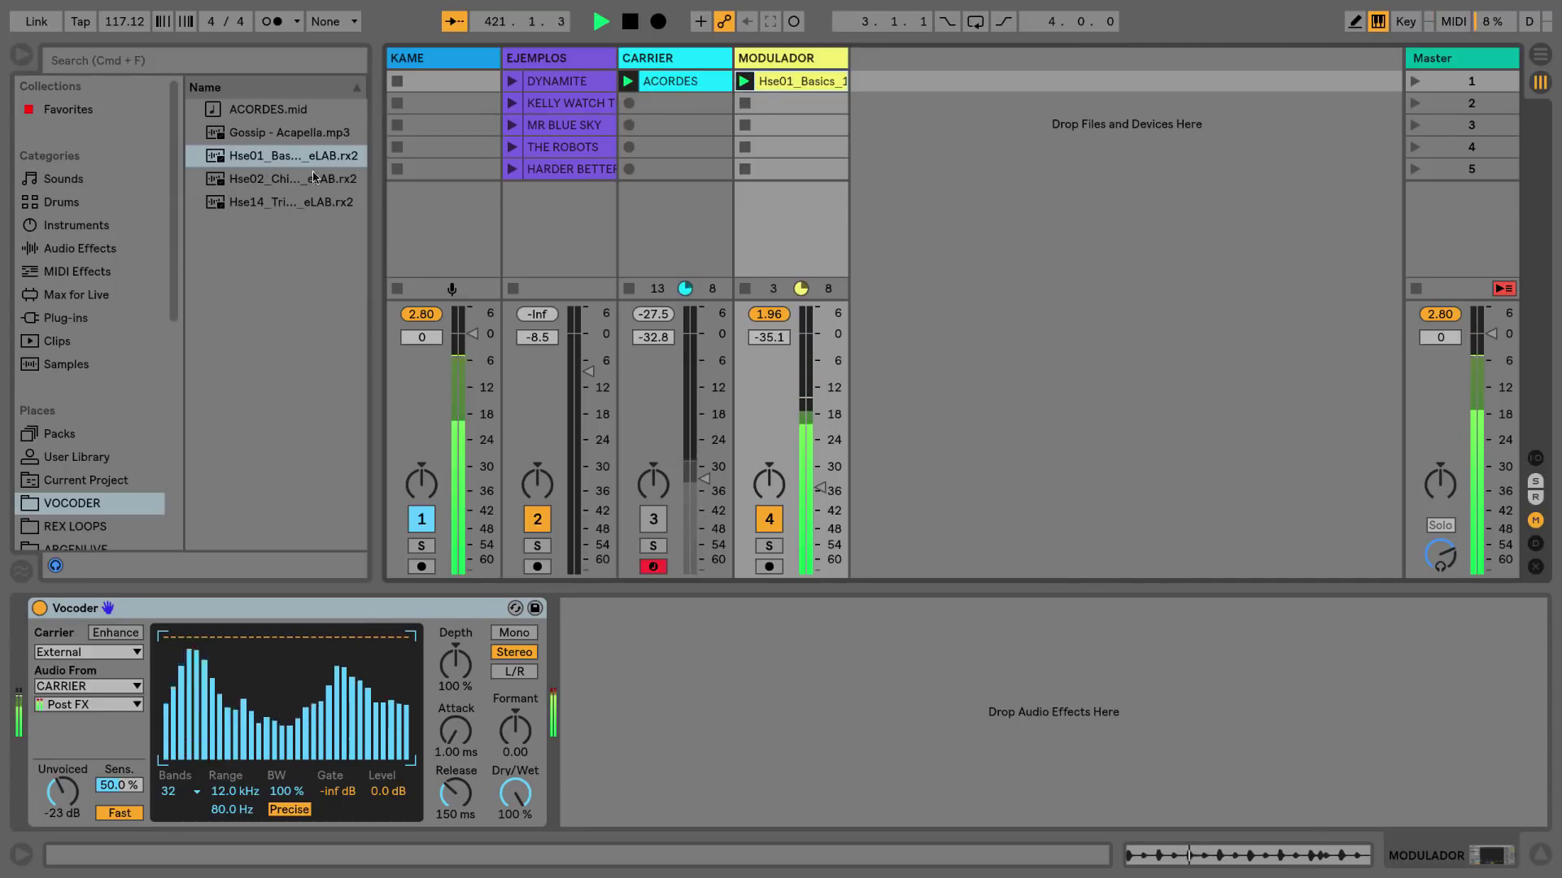
Bypass the MODULADOR track's Vocoder to hear the dry drum loop, and switch it back on.
left_click(782, 63)
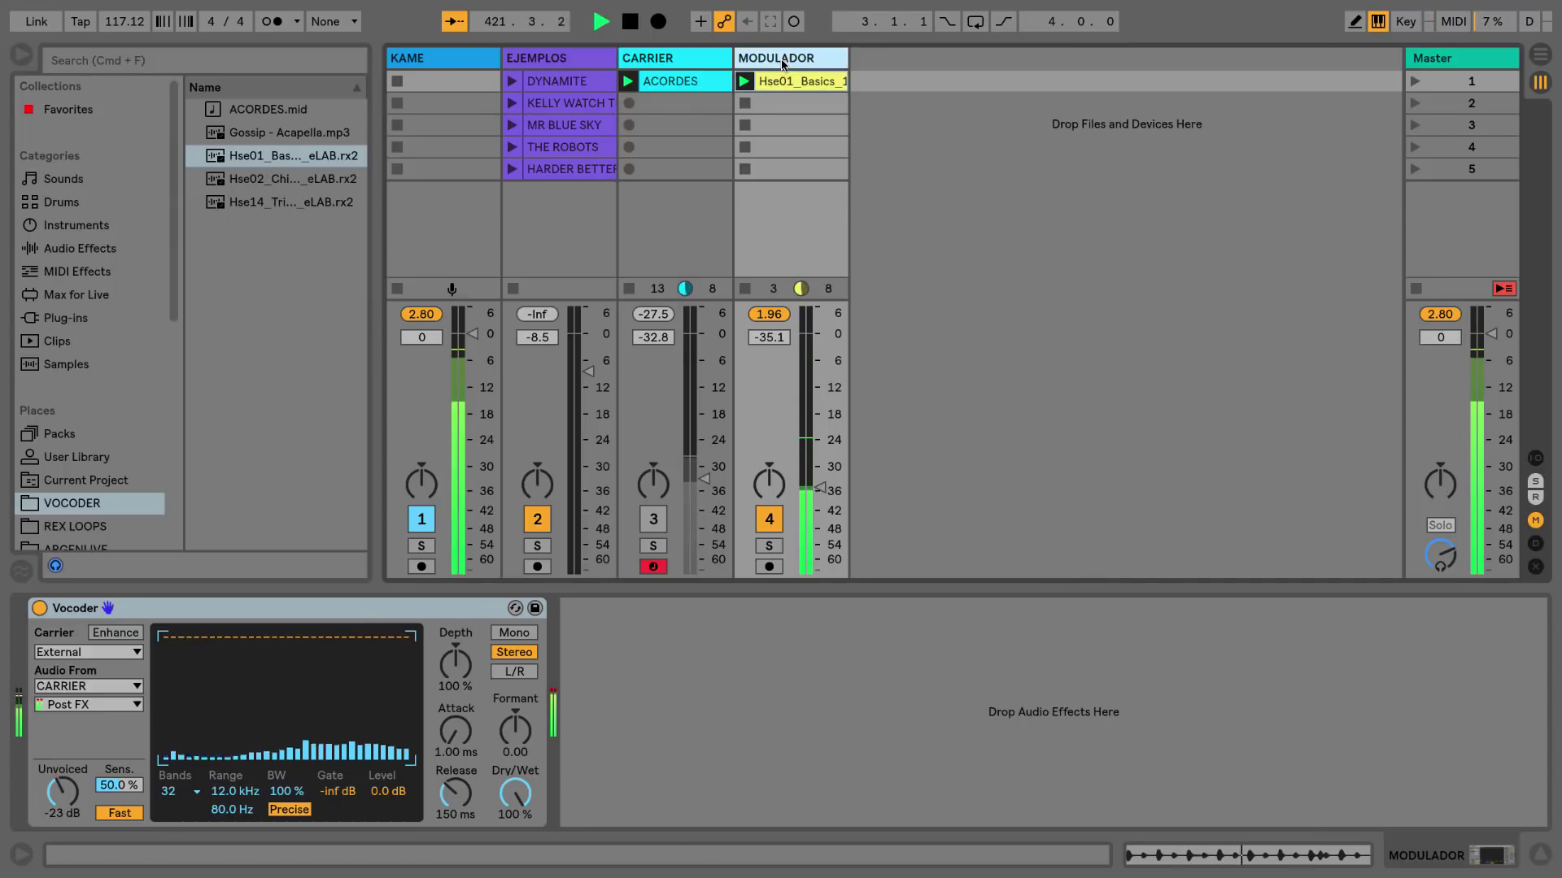
left_click(41, 609)
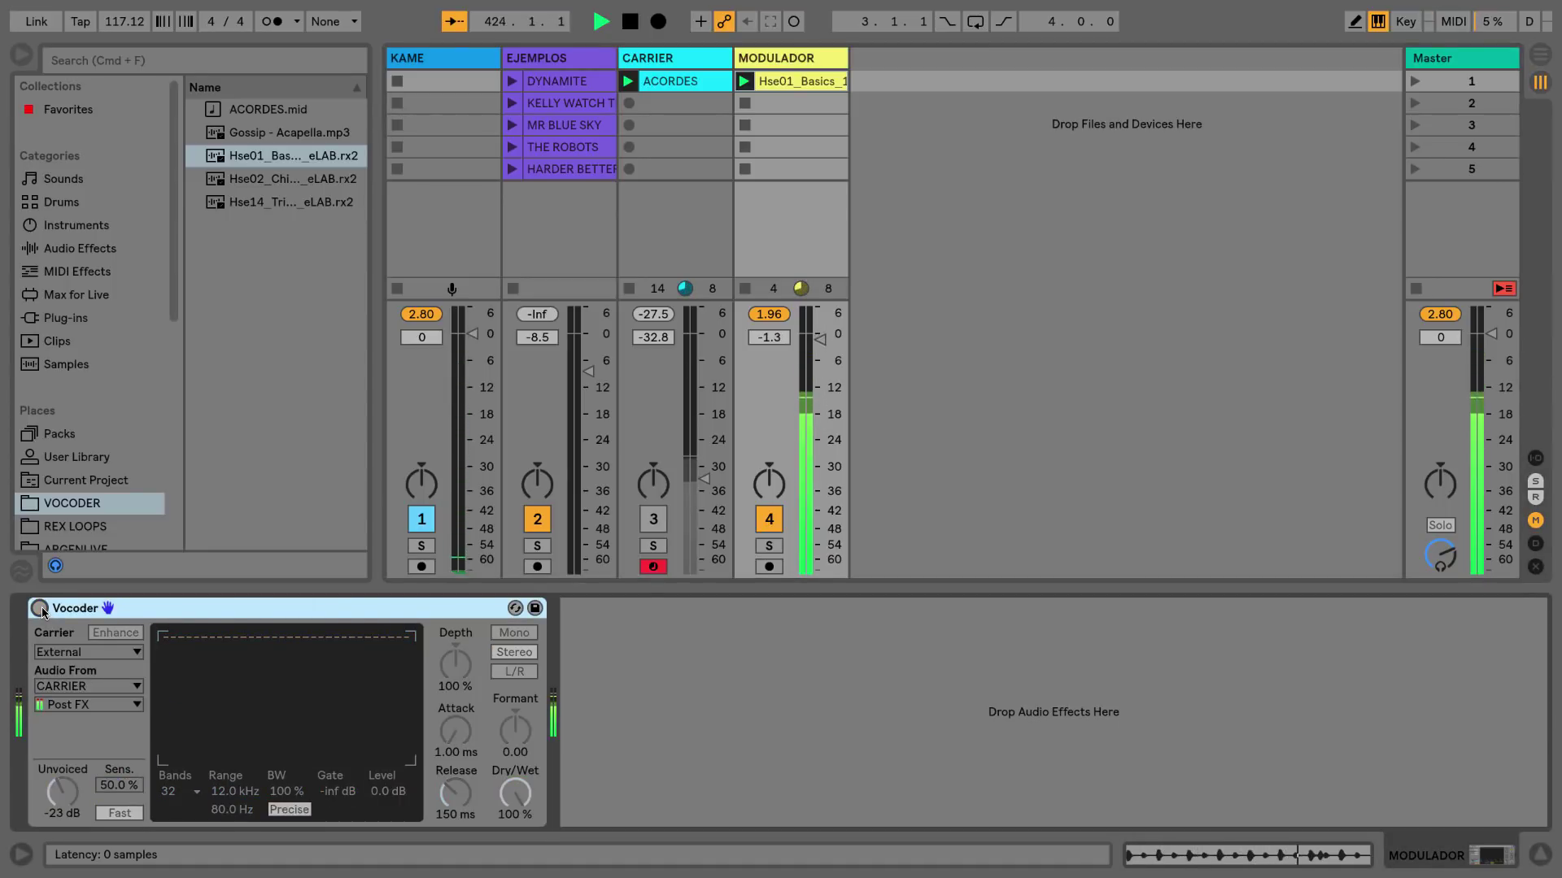
left_click(39, 609)
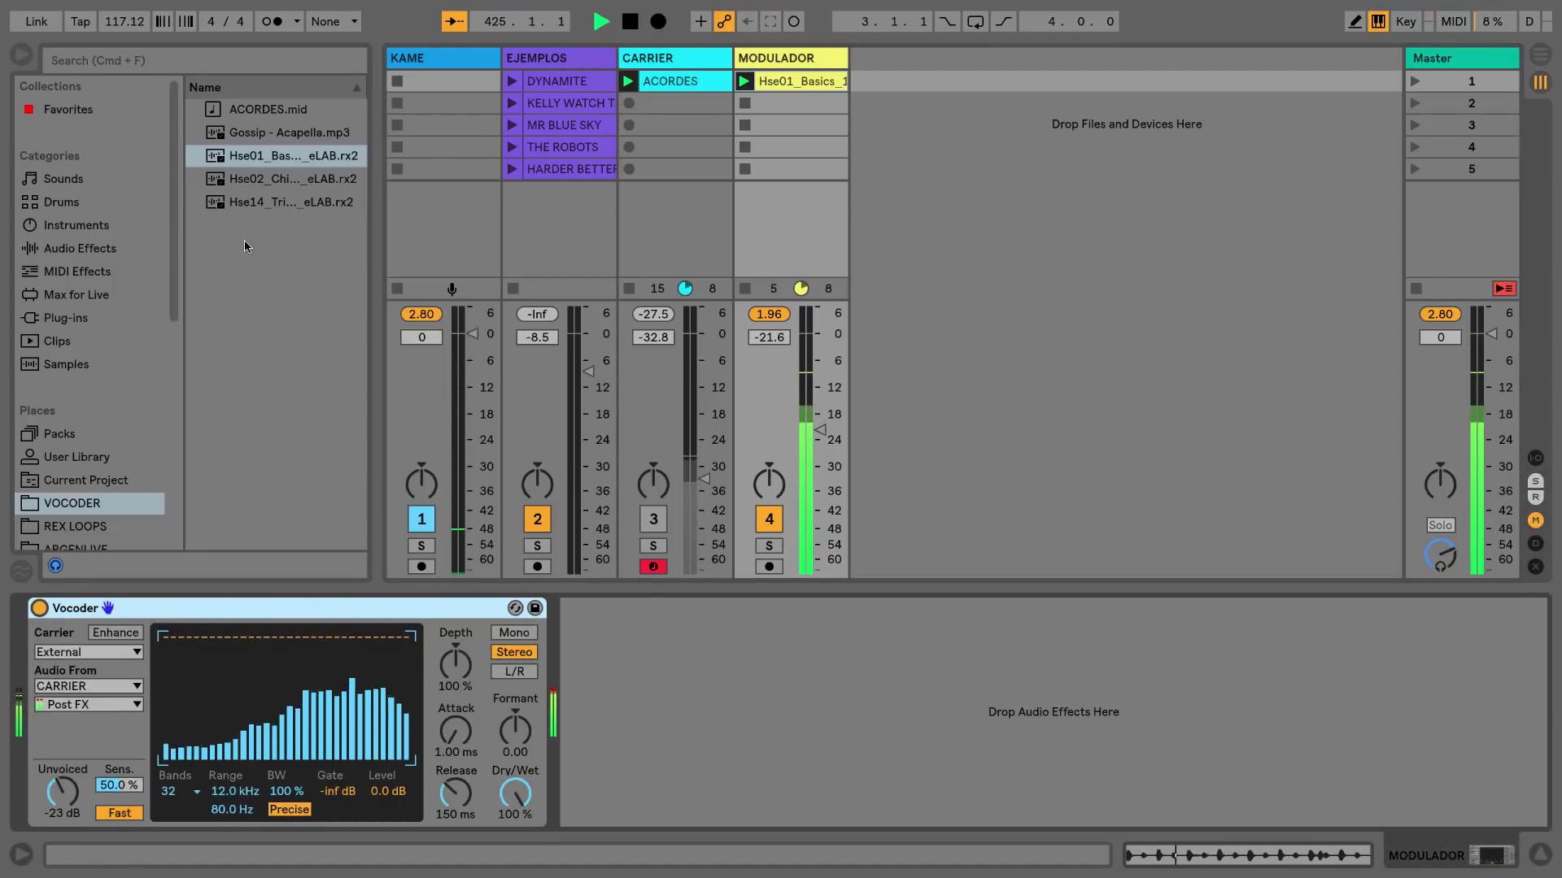
Load the Hse14_Tribe loop into MODULADOR's second clip slot, launch it, and stop the track's clips.
left_click_drag(242, 208, 747, 109)
left_click(745, 104)
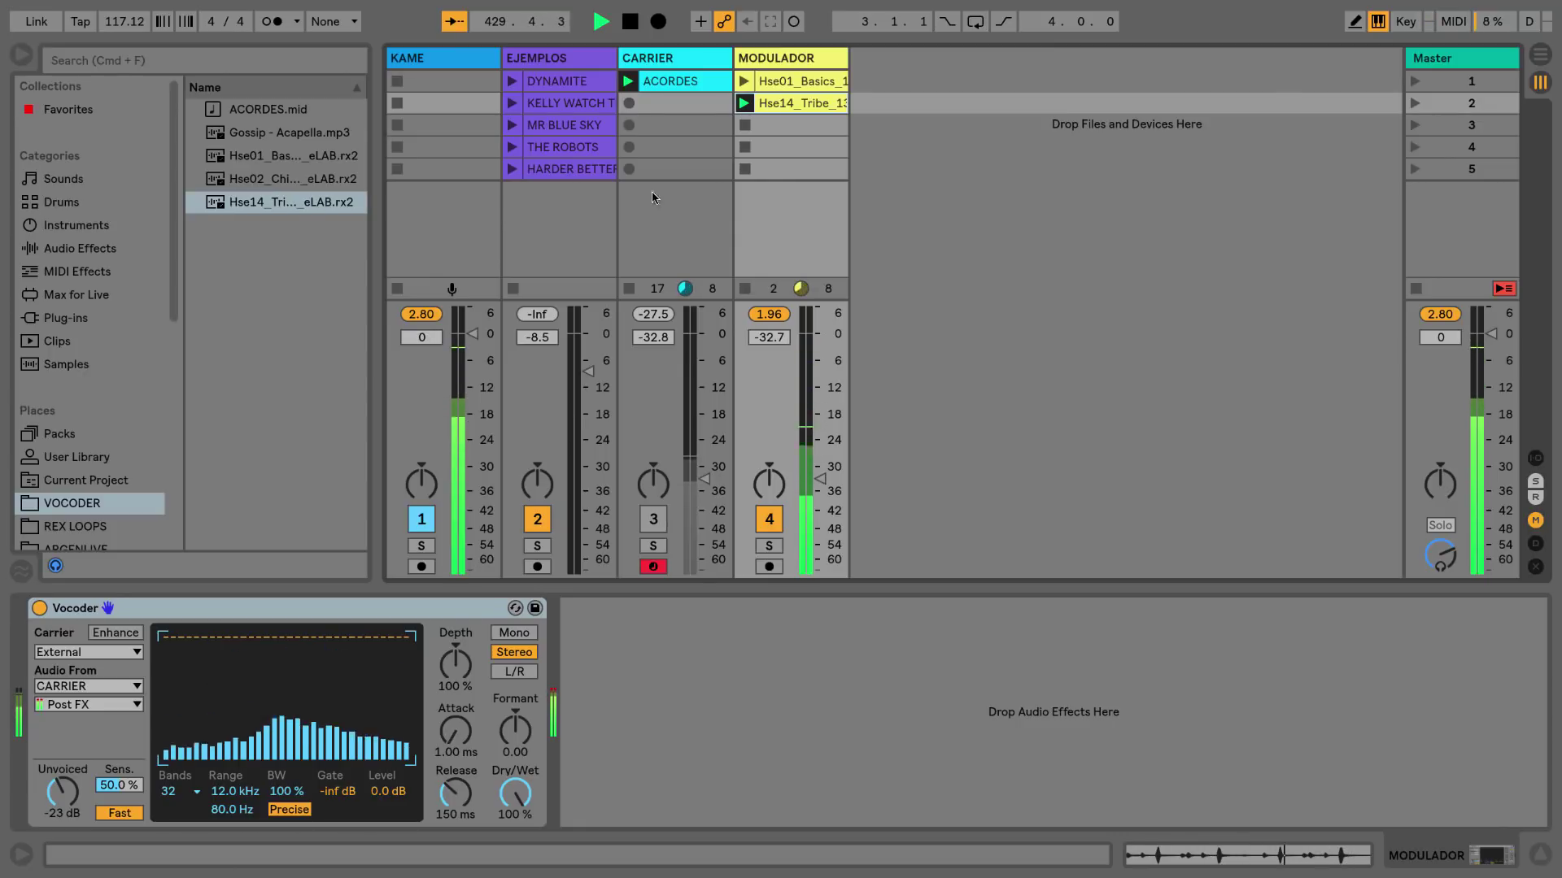
left_click(745, 289)
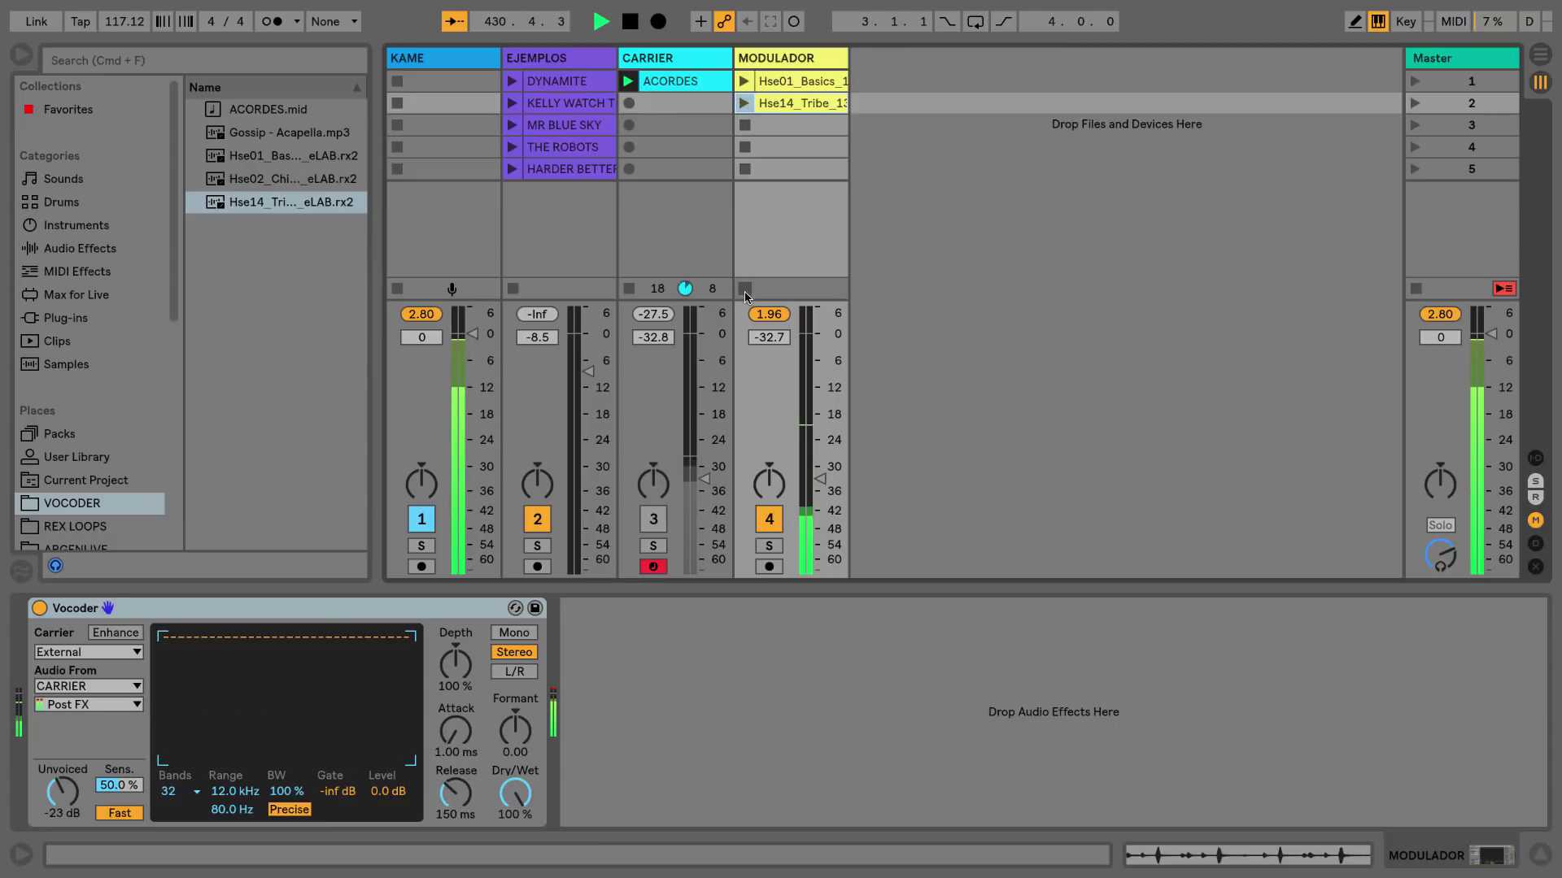